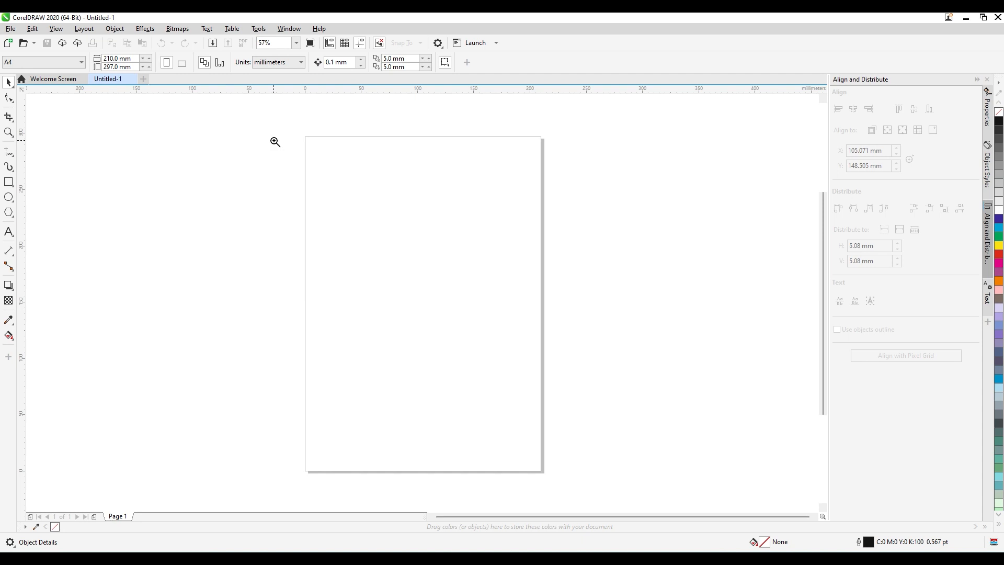
Draw a straight diagonal line about 102 mm wide and 58 mm high with the Freehand tool near the page's upper left corner.
drag(309, 140, 469, 272)
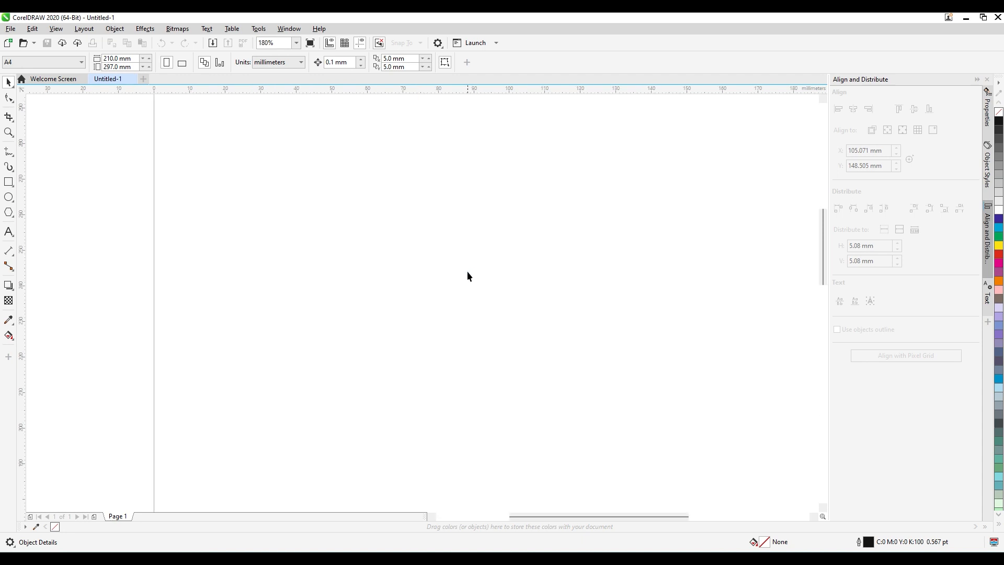
click(8, 152)
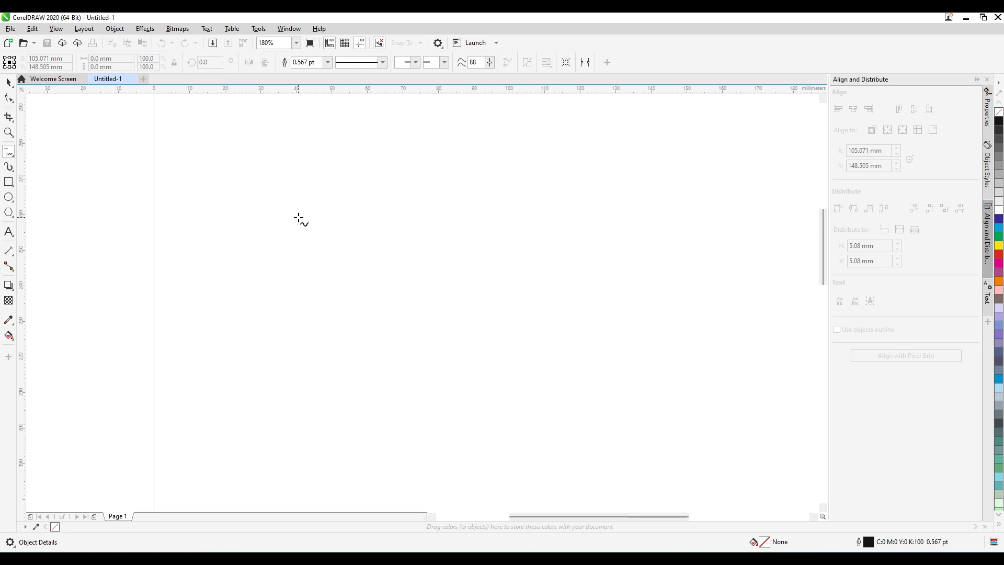
click(217, 153)
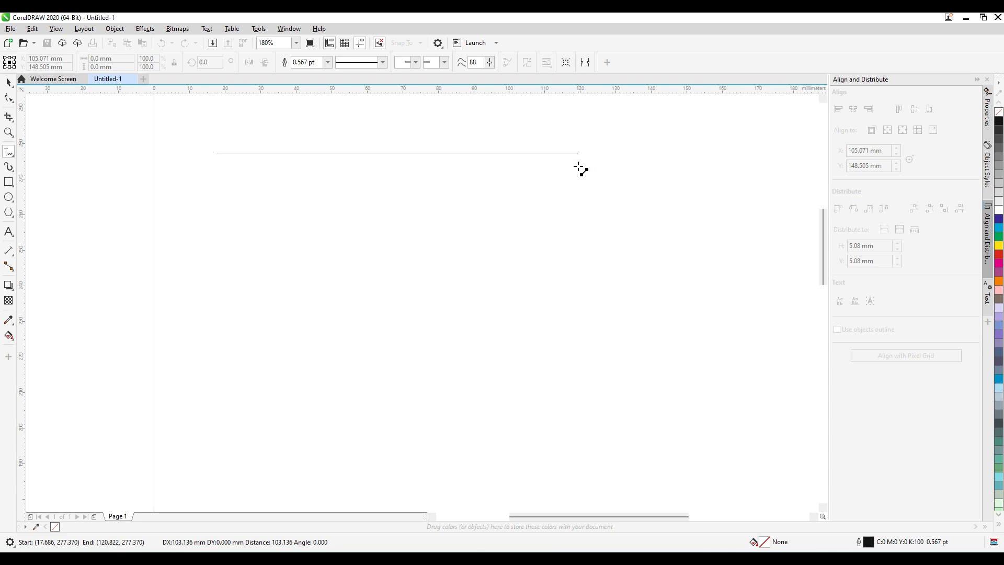
click(580, 359)
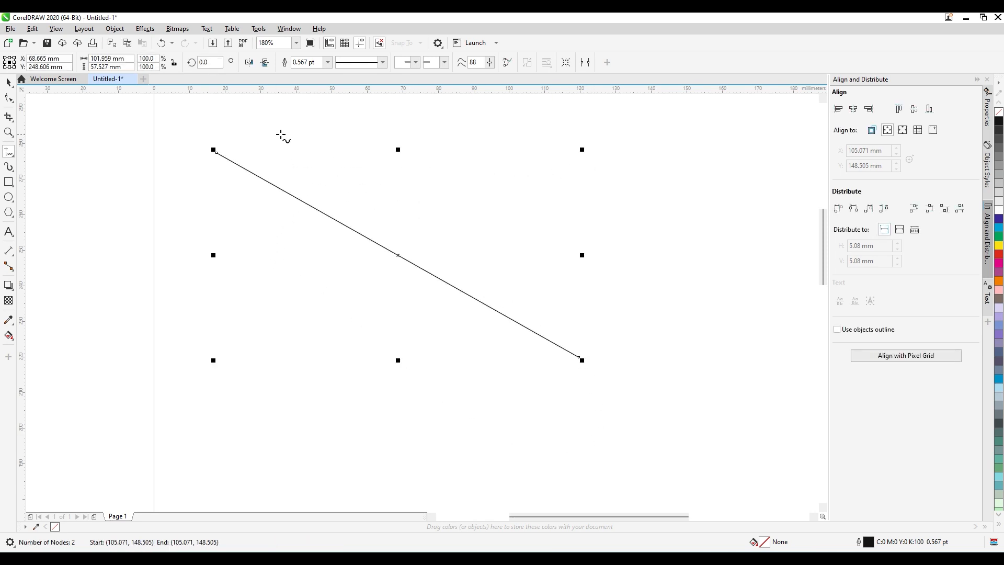
Draw two closed wavy freehand curves, one about 82 by 97 mm across the line and one about 22 by 64 mm beside it.
mouse_move(278, 129)
mouse_down()
mouse_move(270, 156)
mouse_move(306, 205)
mouse_move(293, 270)
mouse_move(304, 305)
mouse_move(288, 333)
mouse_move(311, 360)
mouse_move(290, 399)
mouse_move(330, 436)
mouse_move(354, 411)
mouse_move(344, 350)
mouse_move(356, 309)
mouse_move(344, 269)
mouse_move(372, 241)
mouse_move(368, 185)
mouse_move(475, 176)
mouse_move(464, 344)
mouse_move(433, 377)
mouse_move(458, 414)
mouse_move(459, 454)
mouse_move(511, 414)
mouse_move(506, 358)
mouse_move(554, 253)
mouse_move(545, 165)
mouse_move(492, 138)
mouse_move(338, 130)
mouse_move(324, 147)
mouse_move(302, 126)
mouse_move(280, 131)
mouse_up()
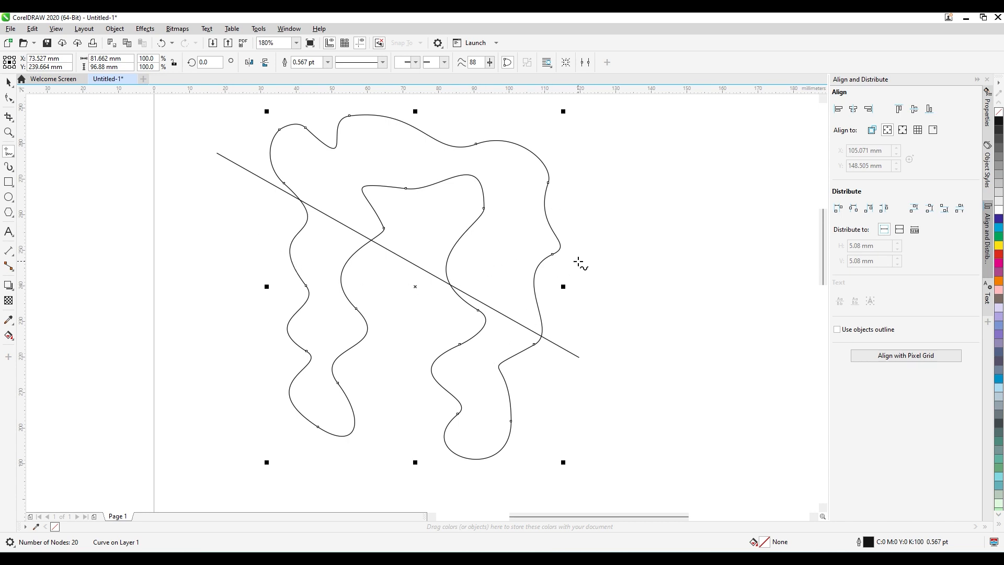
key(Delete)
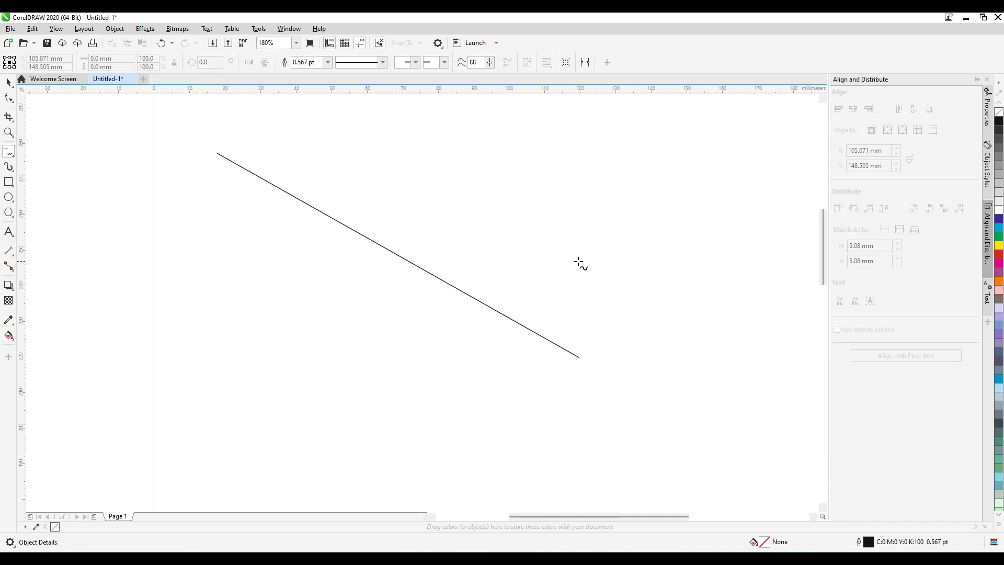
key(ctrl+z)
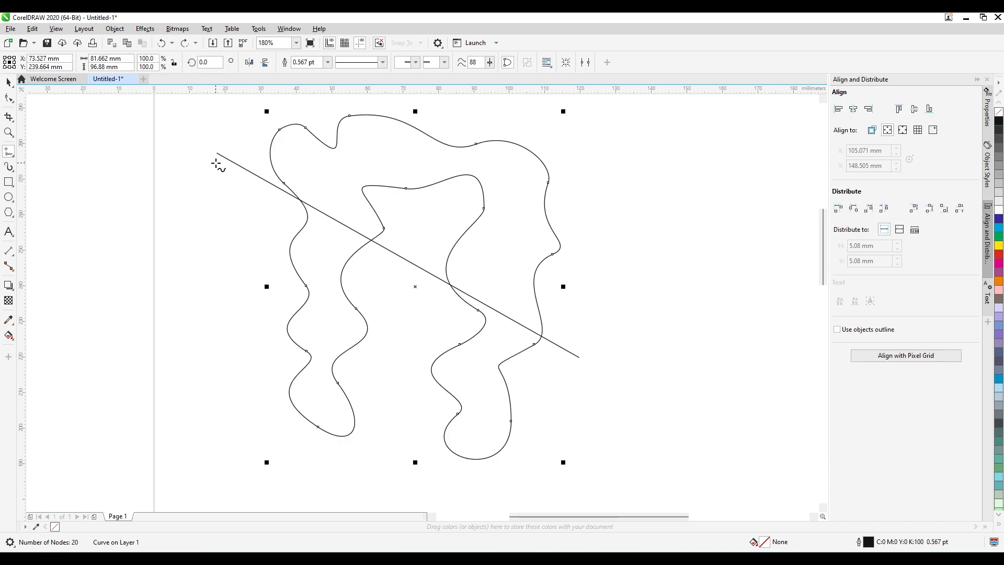
mouse_move(216, 125)
mouse_down()
mouse_move(194, 180)
mouse_move(252, 194)
mouse_move(232, 209)
mouse_move(242, 229)
mouse_move(237, 276)
mouse_move(241, 331)
mouse_move(262, 345)
mouse_move(255, 270)
mouse_move(267, 238)
mouse_move(247, 210)
mouse_move(265, 197)
mouse_move(264, 177)
mouse_move(234, 177)
mouse_move(216, 125)
mouse_up()
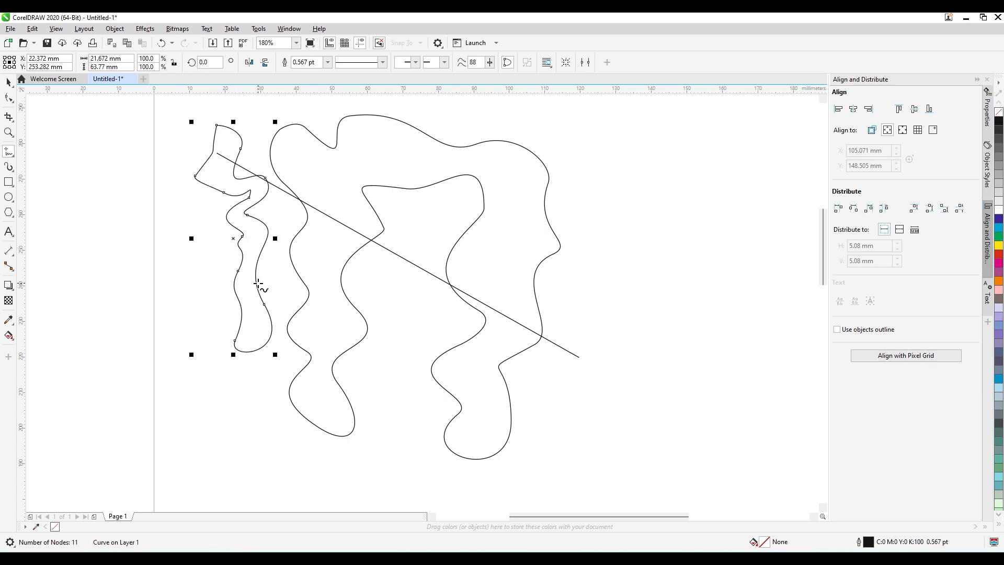
Select the straight line and both wavy curves together and delete them.
click(8, 82)
click(174, 110)
drag(650, 482, 652, 482)
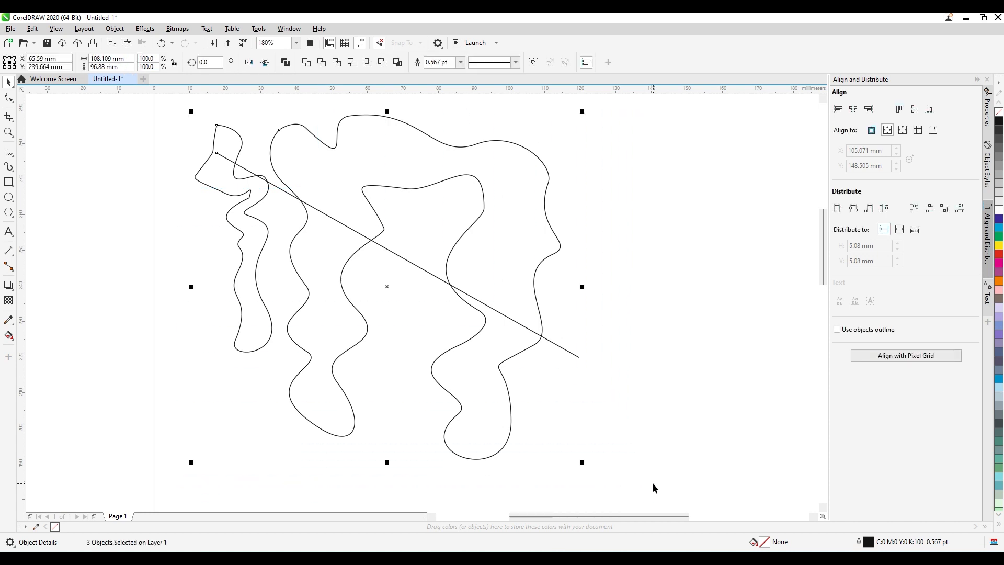
key(Delete)
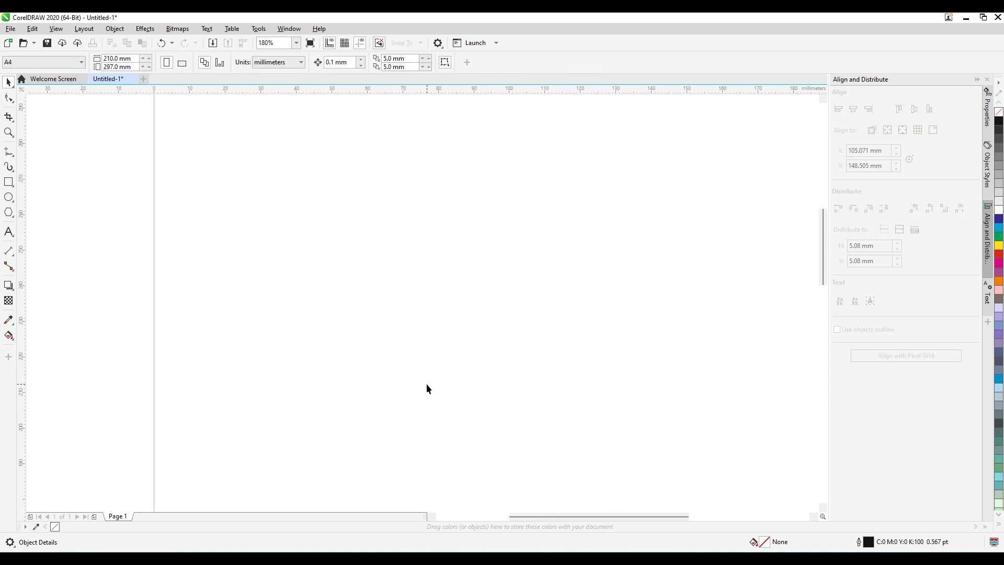
Draw a straight freehand line about 123 mm long constrained to a 345-degree angle, and delete it.
click(9, 152)
click(219, 185)
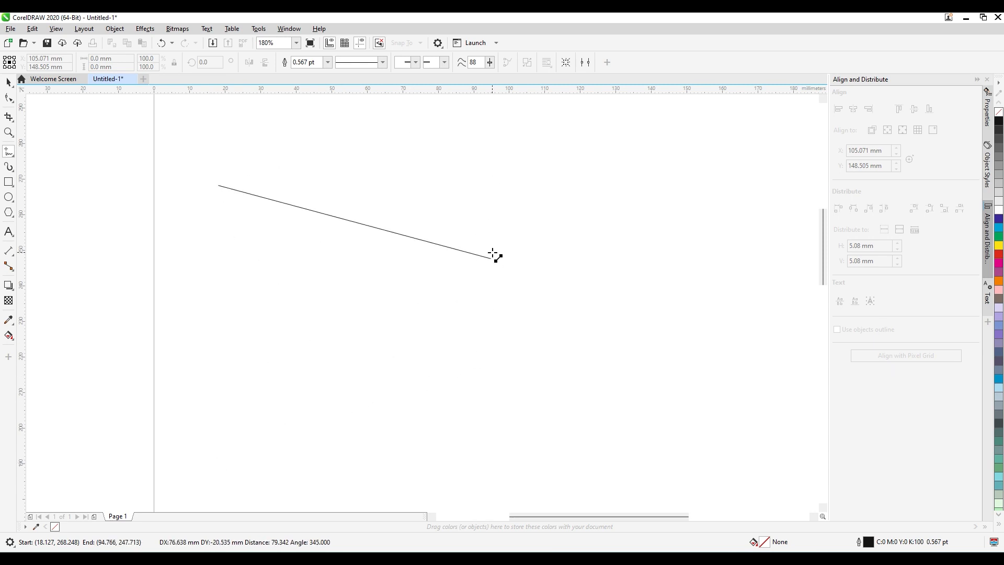
click(496, 256)
click(641, 298)
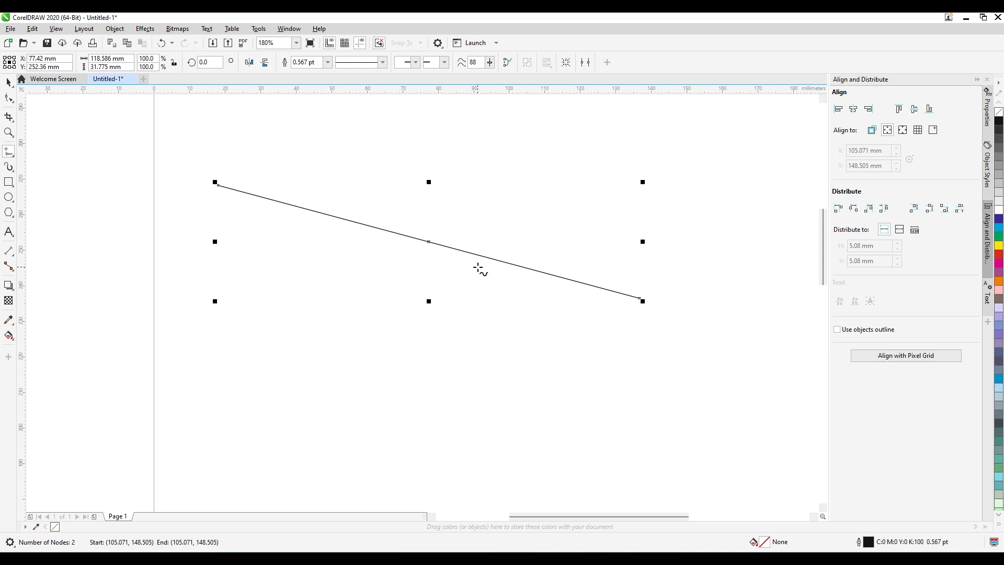
key(Delete)
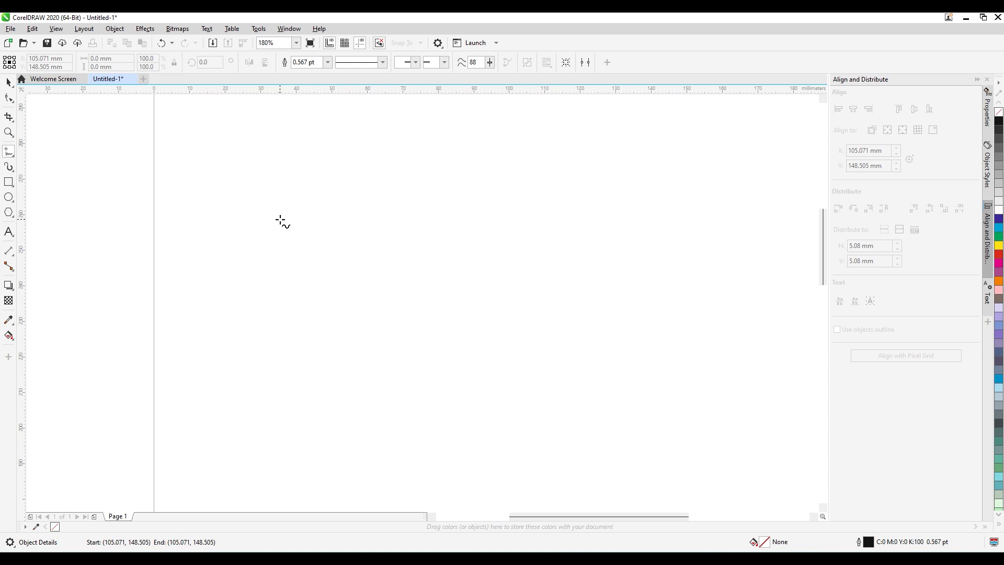
Draw a rectangle about 60 mm wide and 31 mm high near the page's upper left corner.
click(10, 183)
drag(207, 165, 419, 275)
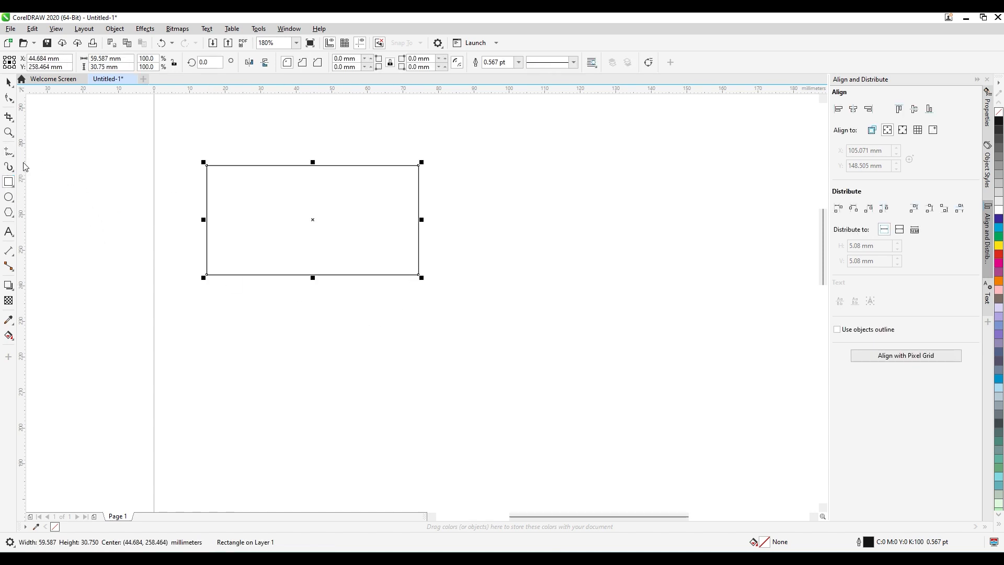
Draw a closed four-sided shape about 60 by 33 mm directly below the rectangle from connected straight Freehand segments.
click(10, 153)
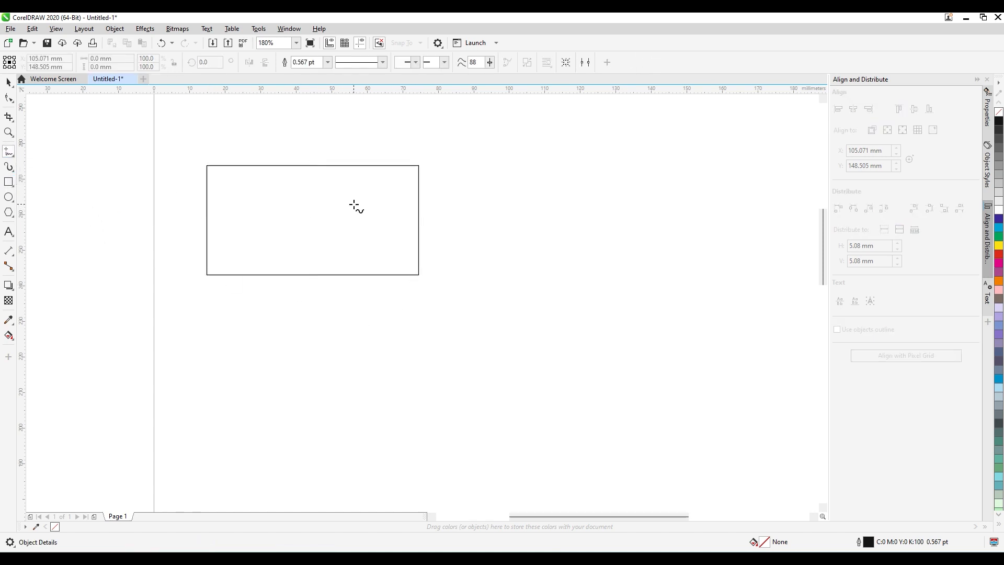
click(208, 284)
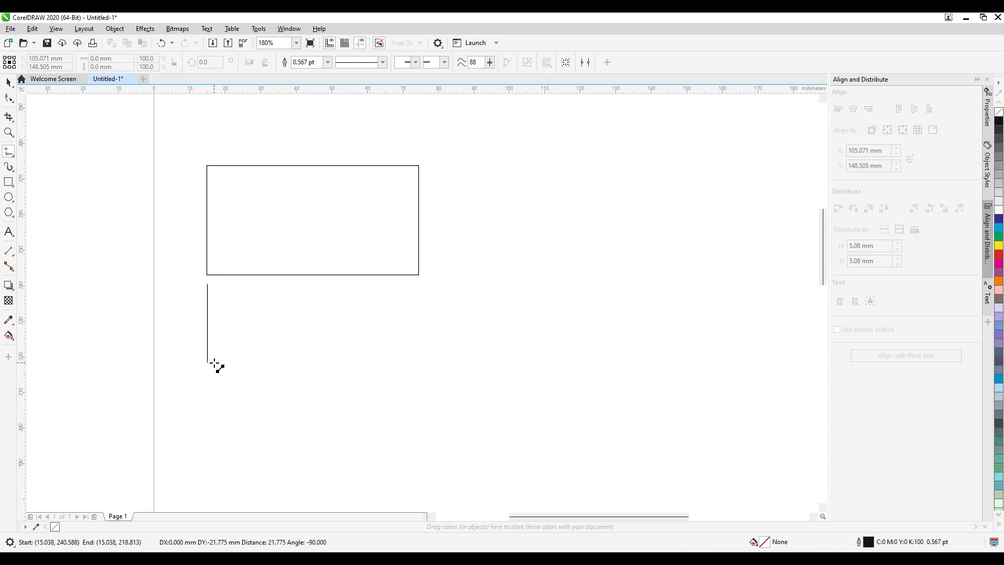
click(209, 401)
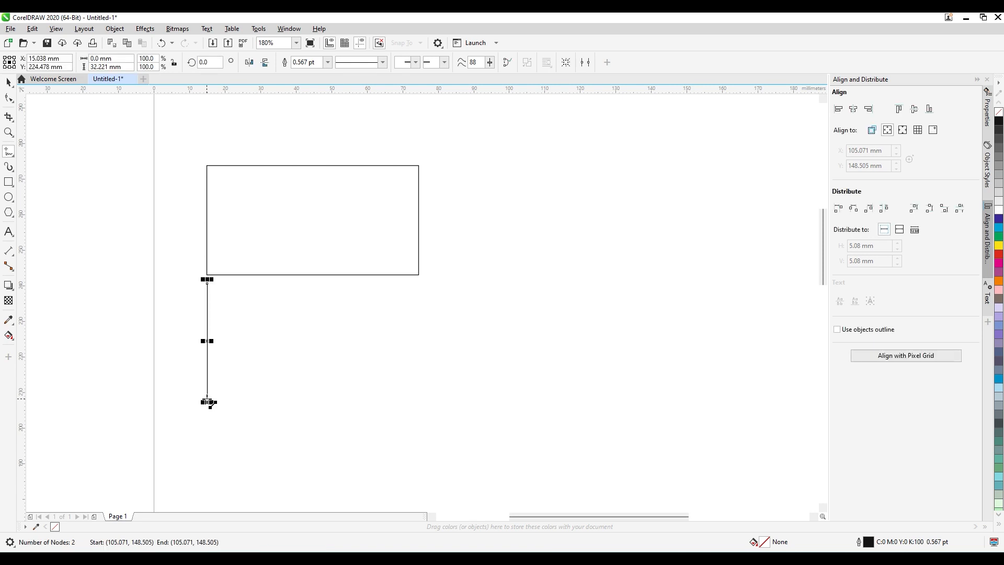
click(207, 399)
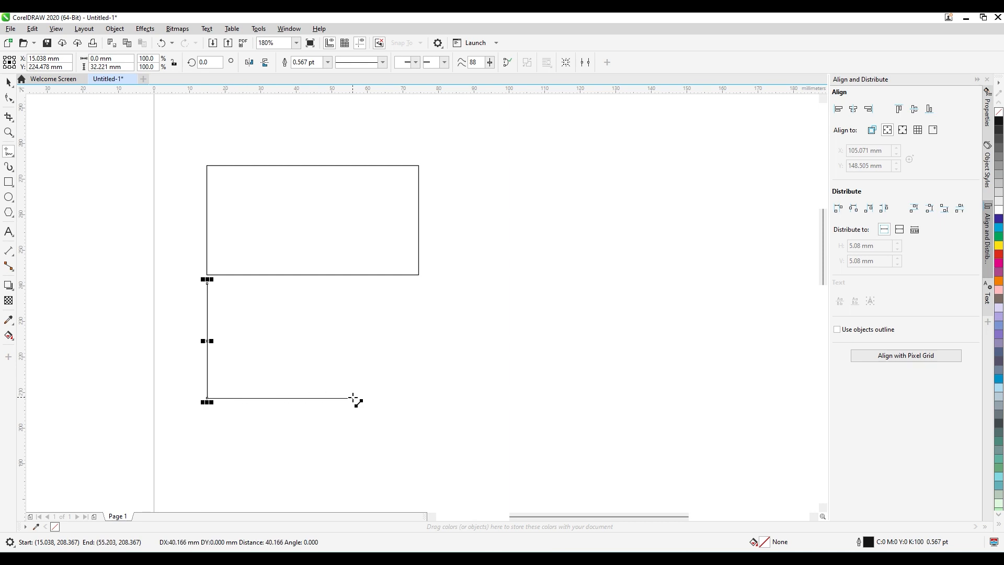
click(419, 399)
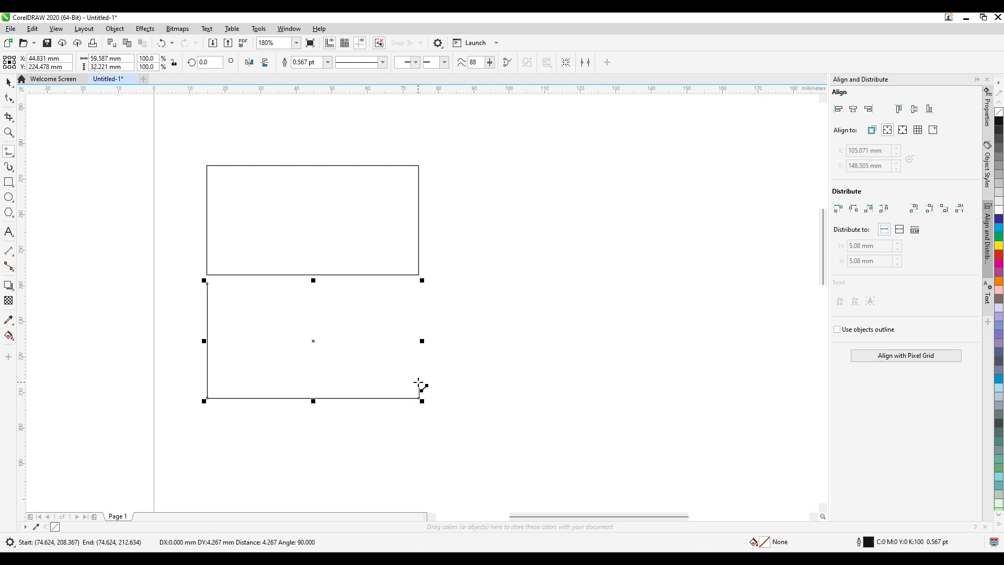
click(419, 281)
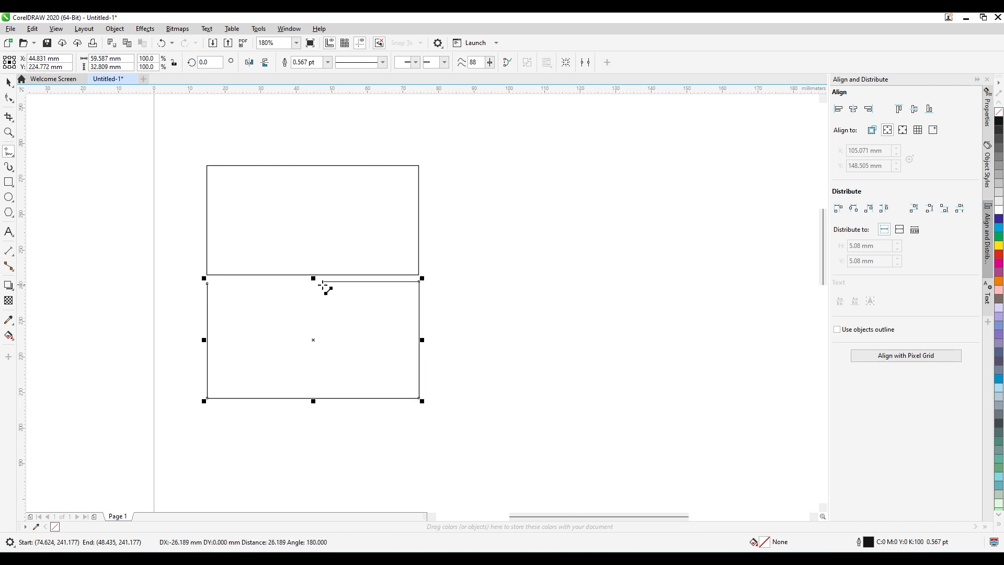
click(206, 282)
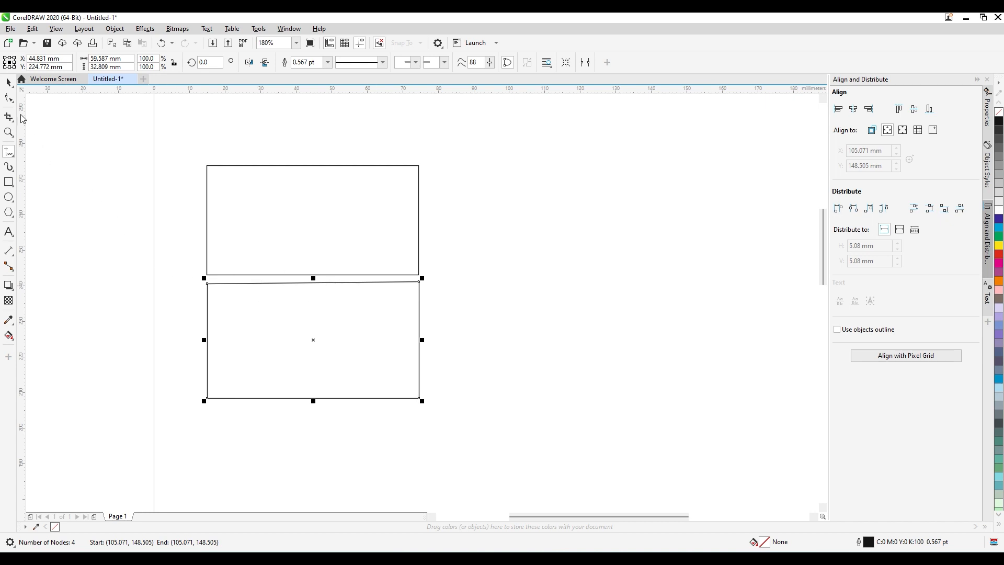
Select the lower four-sided shape's corner nodes with the Shape tool, singly and as the pair on its upper edge.
click(9, 98)
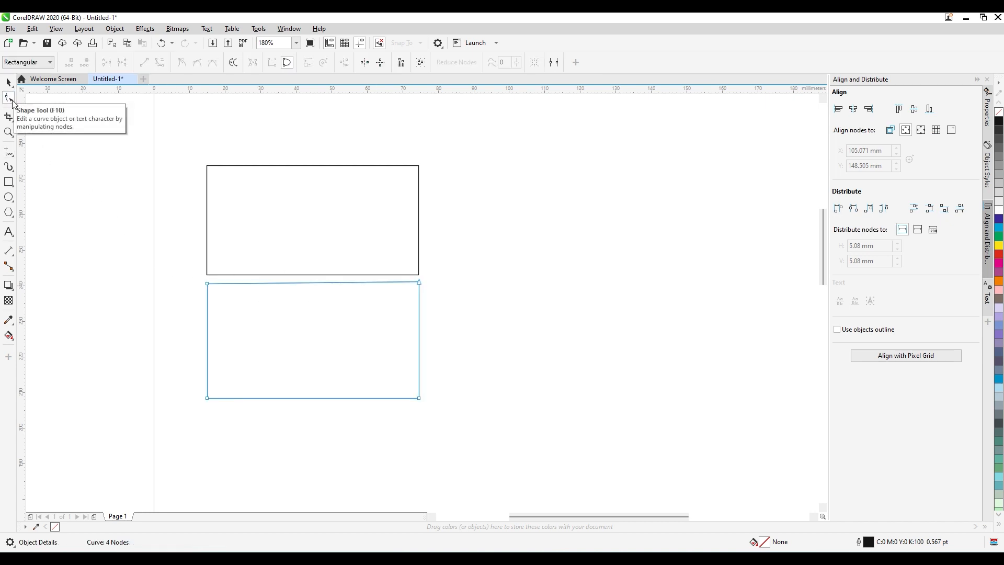
drag(195, 278, 430, 294)
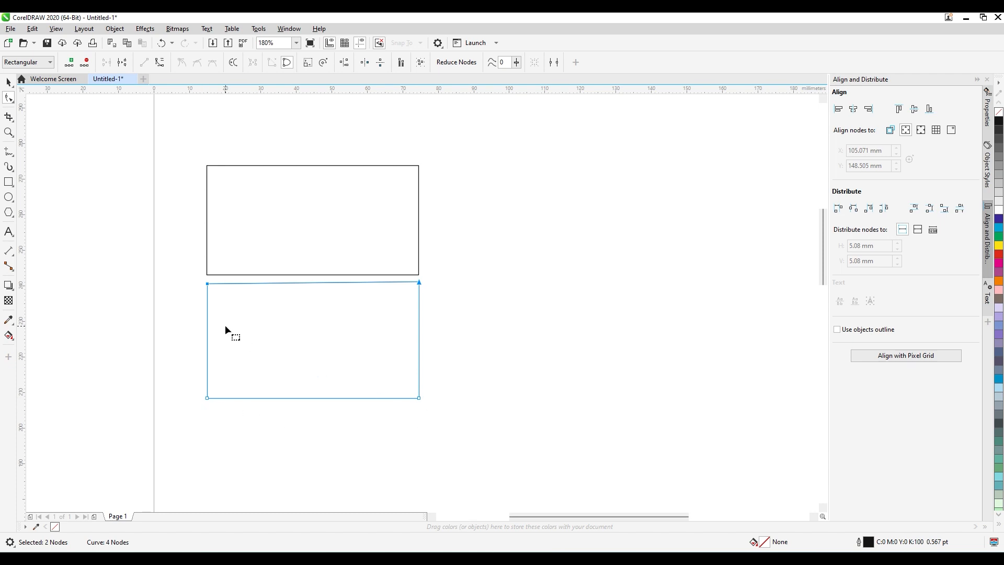
drag(213, 403, 212, 404)
drag(419, 403, 409, 394)
drag(199, 282, 213, 287)
drag(405, 407, 405, 407)
drag(188, 393, 189, 392)
drag(410, 291, 410, 291)
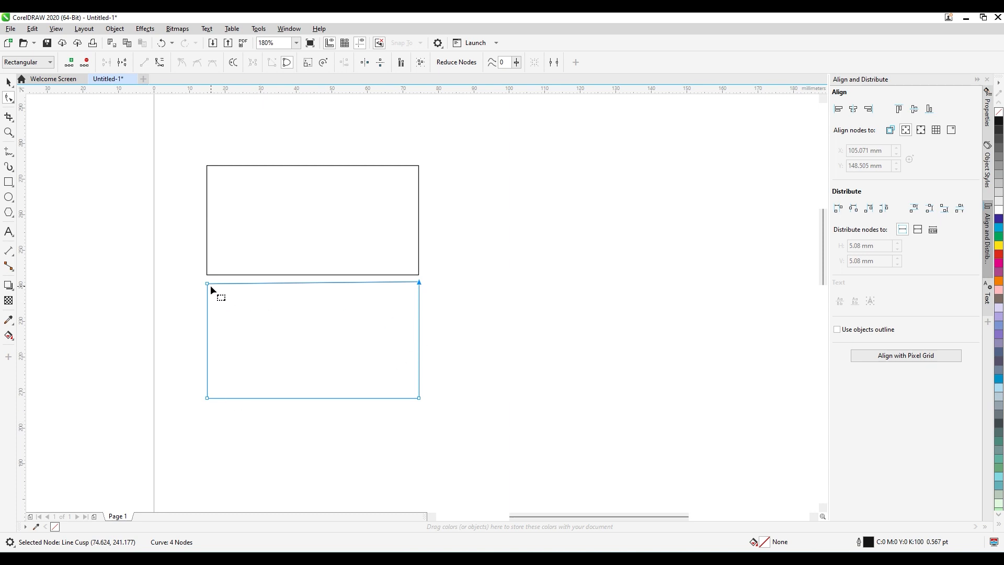
drag(201, 284, 432, 298)
Try outline widths of 1.5 pt and 2 pt on the upper rectangle, and set its outline to 4 pt.
click(9, 82)
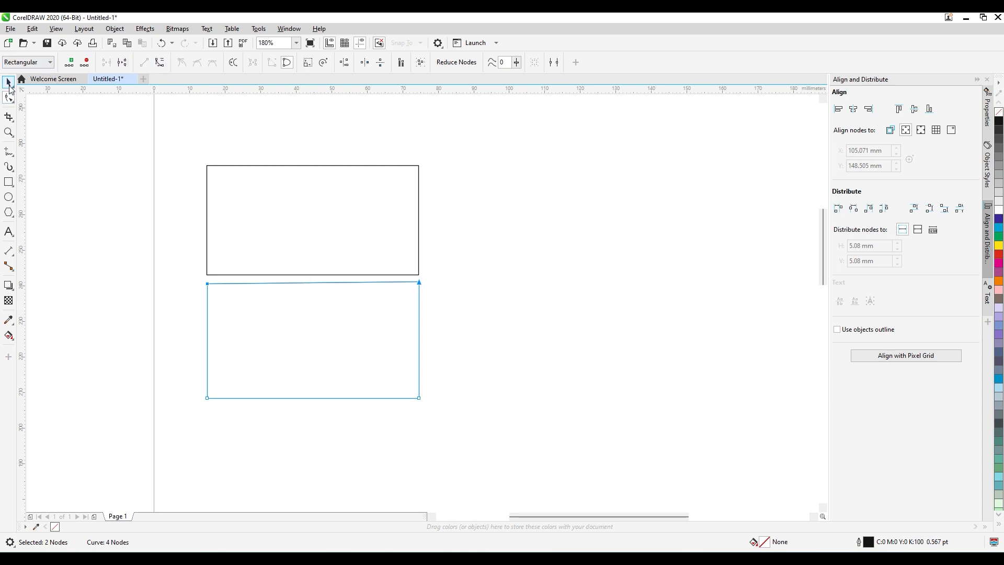
click(280, 181)
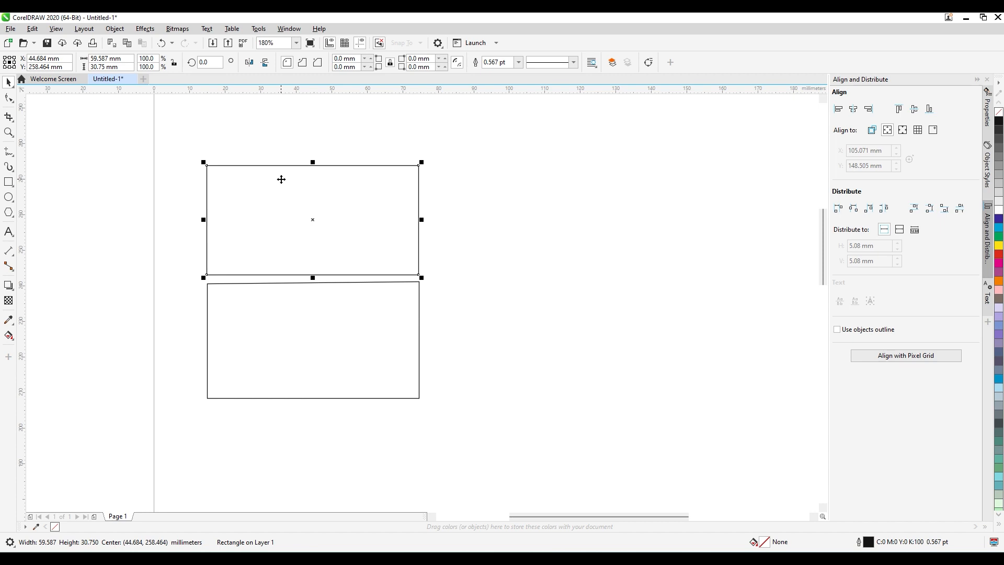
click(94, 68)
click(518, 62)
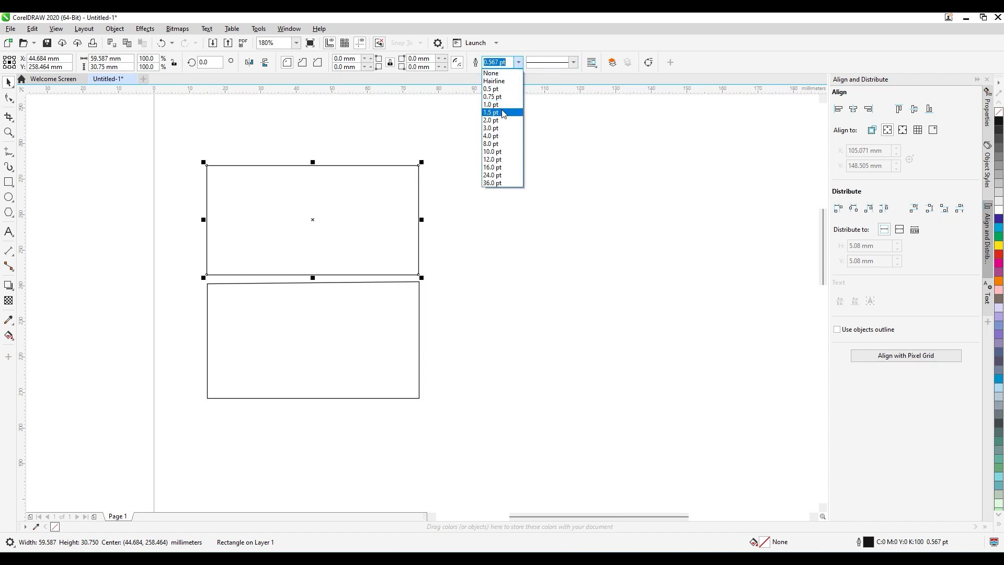
click(502, 110)
click(518, 62)
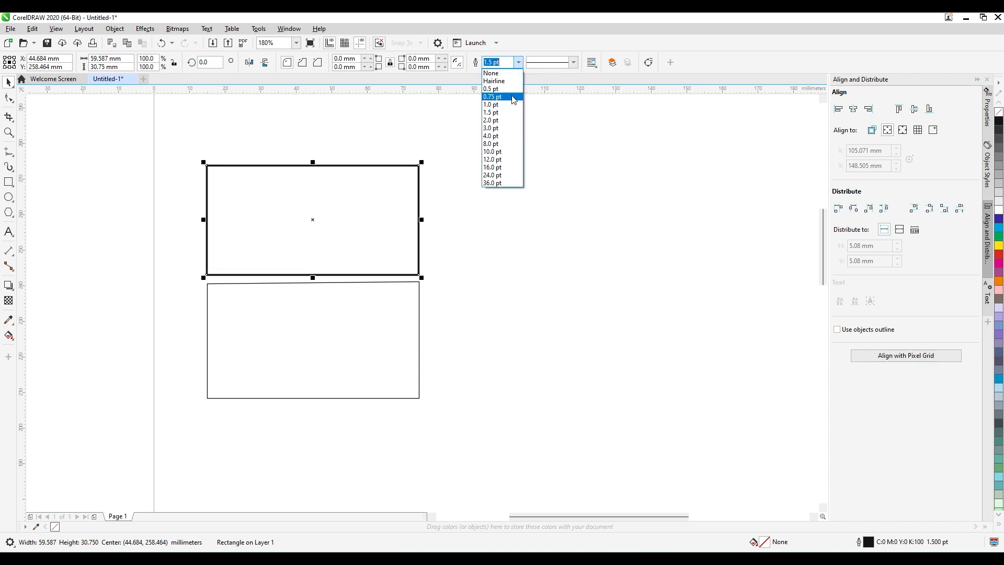
click(502, 123)
click(518, 62)
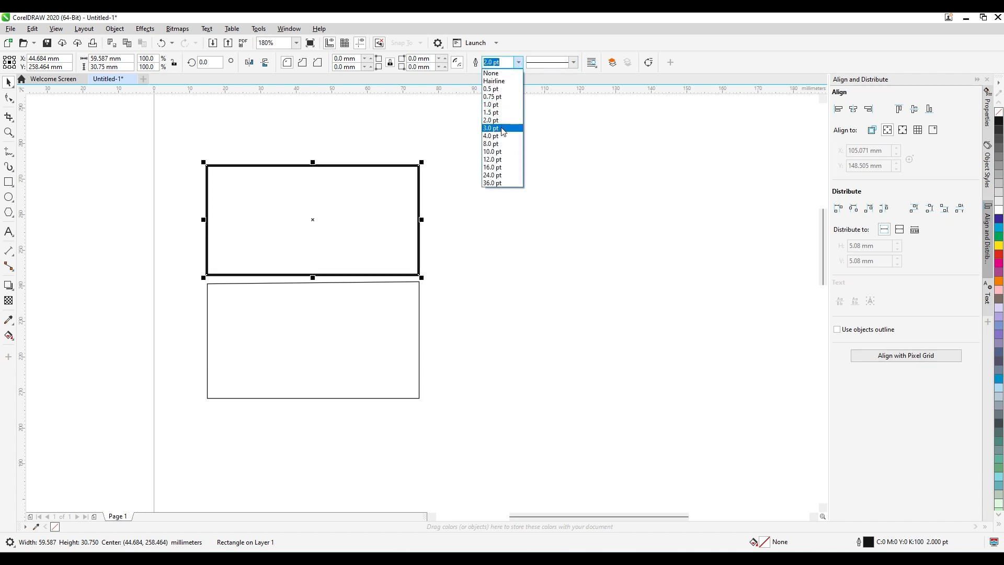
click(499, 138)
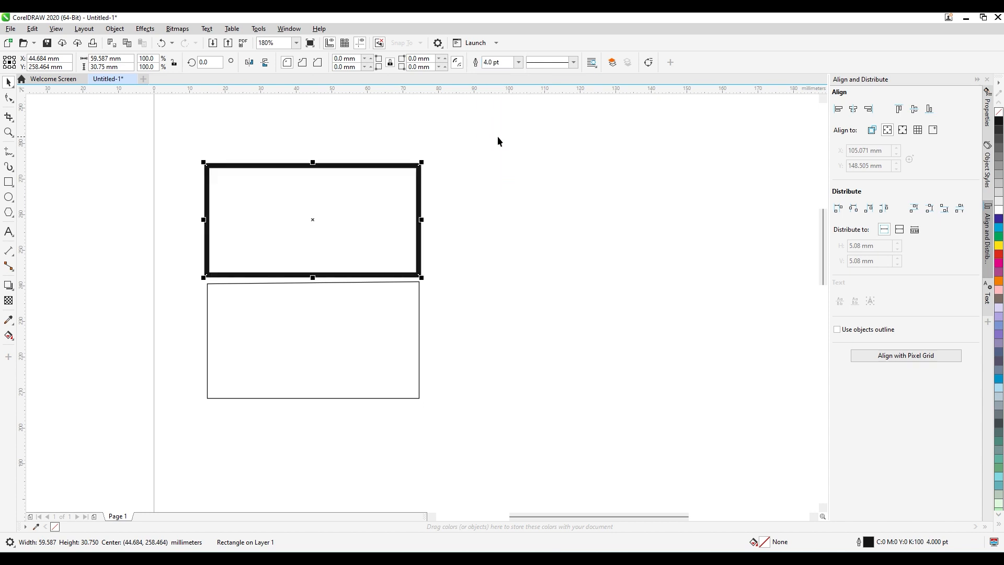
Round all four corners of the upper rectangle by raising its linked corner radius in small increments, and deselect it.
click(370, 58)
click(371, 58)
click(371, 58)
click(372, 59)
click(372, 59)
click(372, 59)
click(372, 59)
click(372, 59)
click(372, 59)
click(373, 59)
click(372, 59)
click(372, 59)
click(264, 141)
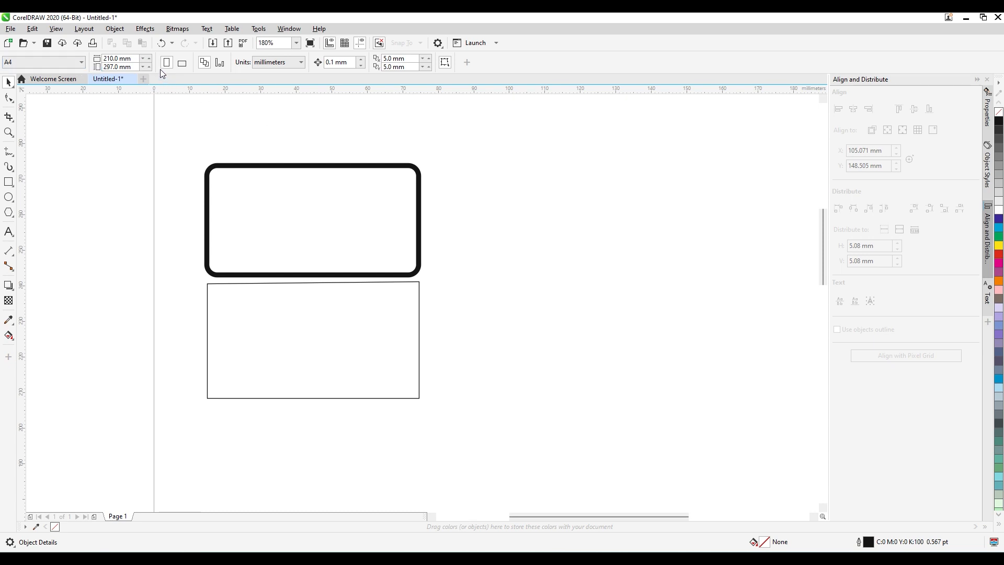
Level the lower four-sided shape's upper edge by aligning its two upper corner nodes with Align Horizontal, and deselect the shape.
click(359, 309)
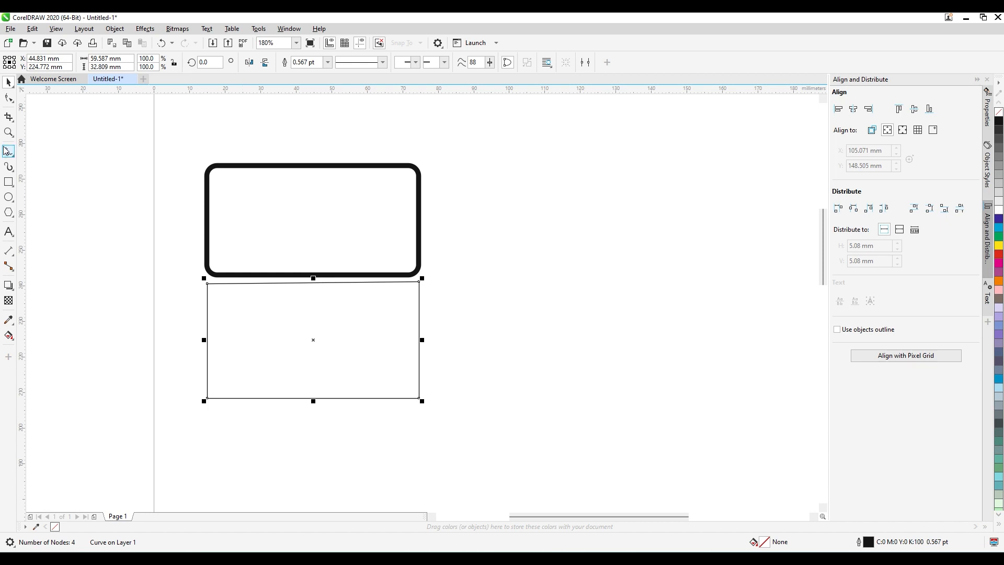
click(9, 98)
drag(192, 276, 177, 294)
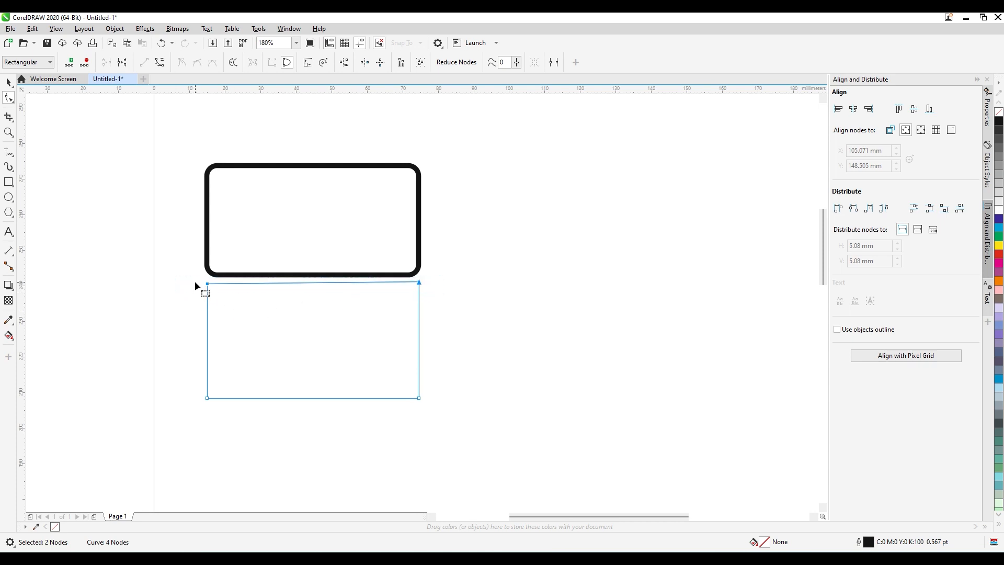
drag(195, 283, 439, 287)
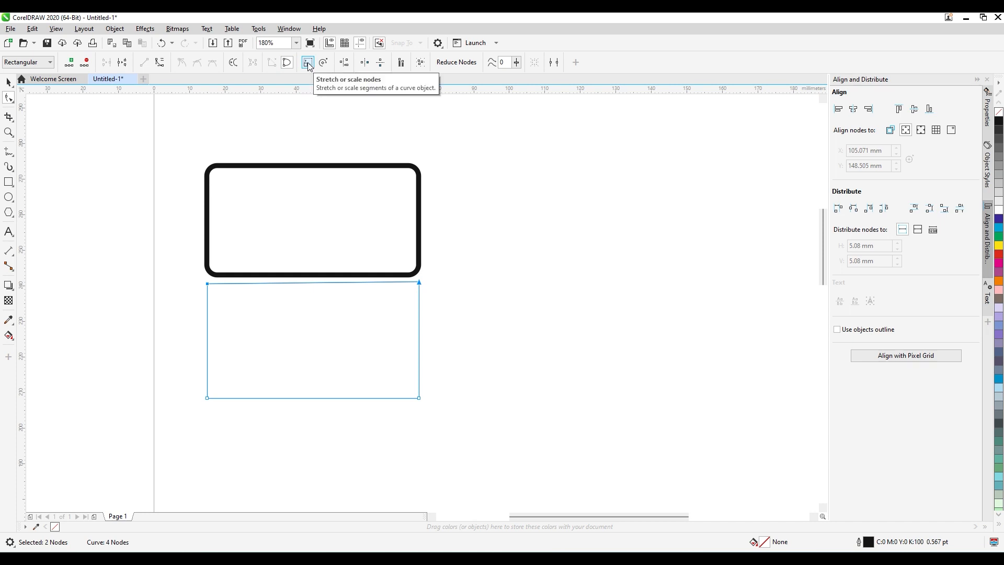
click(344, 64)
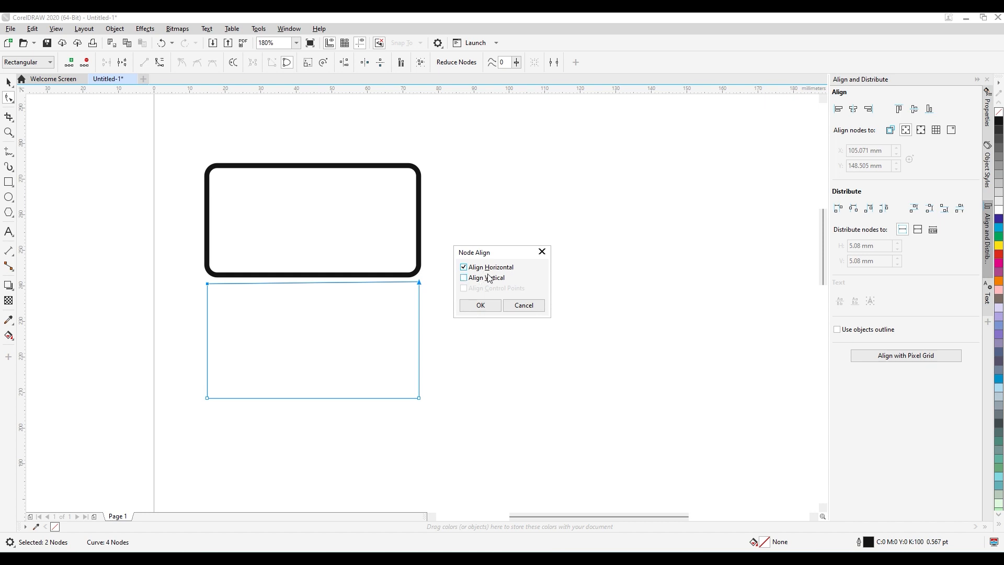
click(492, 308)
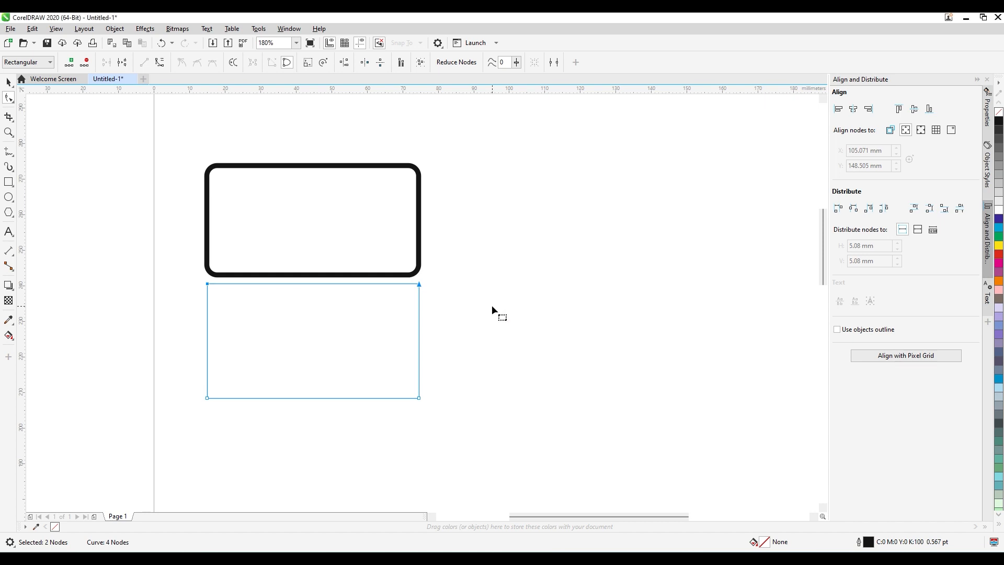
click(229, 296)
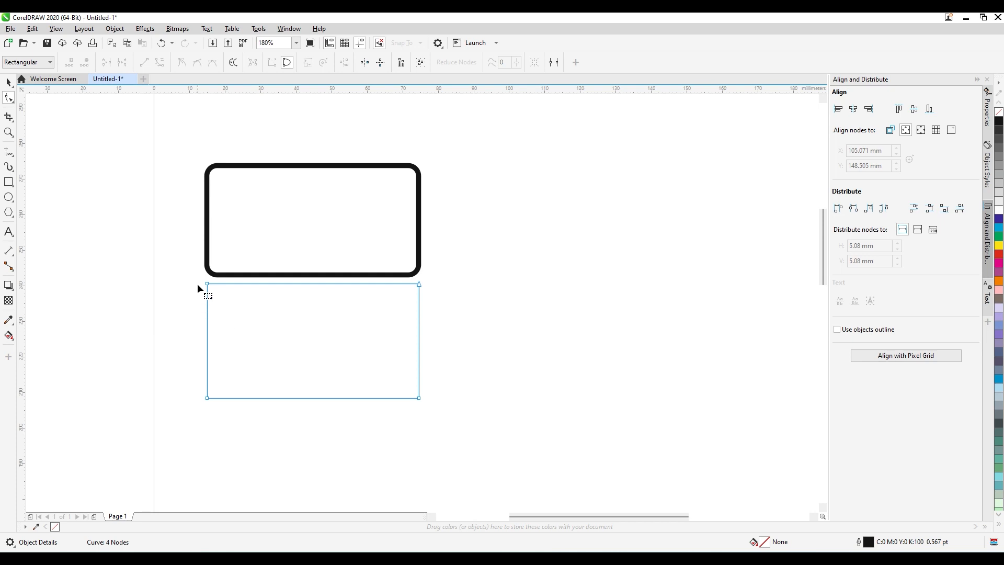
drag(197, 280, 350, 299)
drag(425, 302, 425, 303)
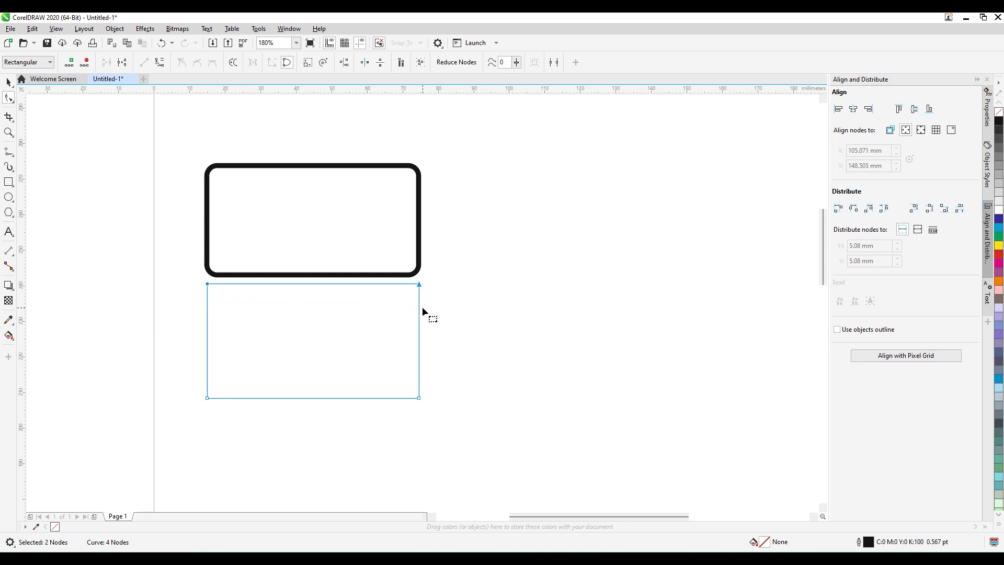
click(9, 82)
click(75, 203)
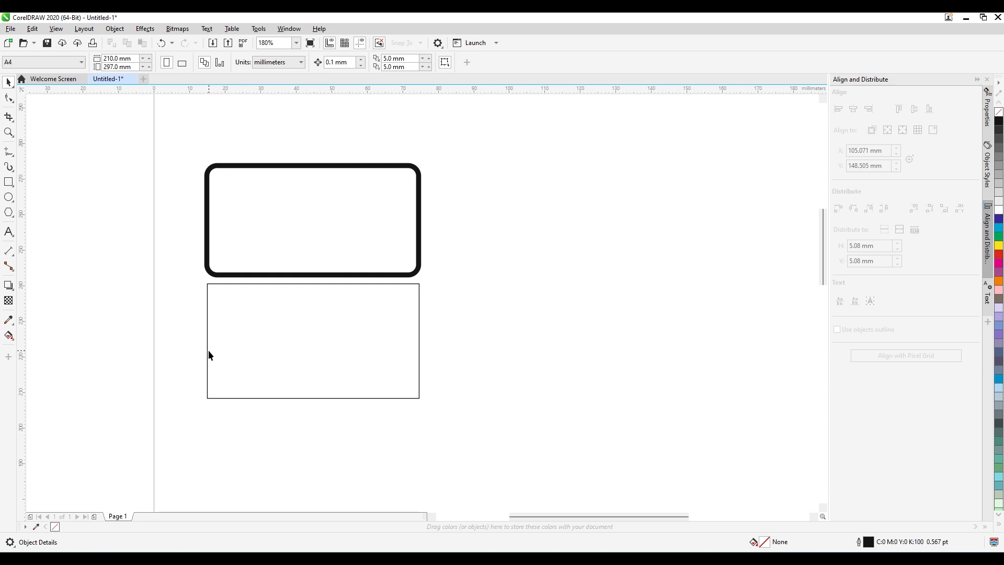
Select the lower four-sided shape with the Pick tool and examine its size and curve properties.
click(212, 319)
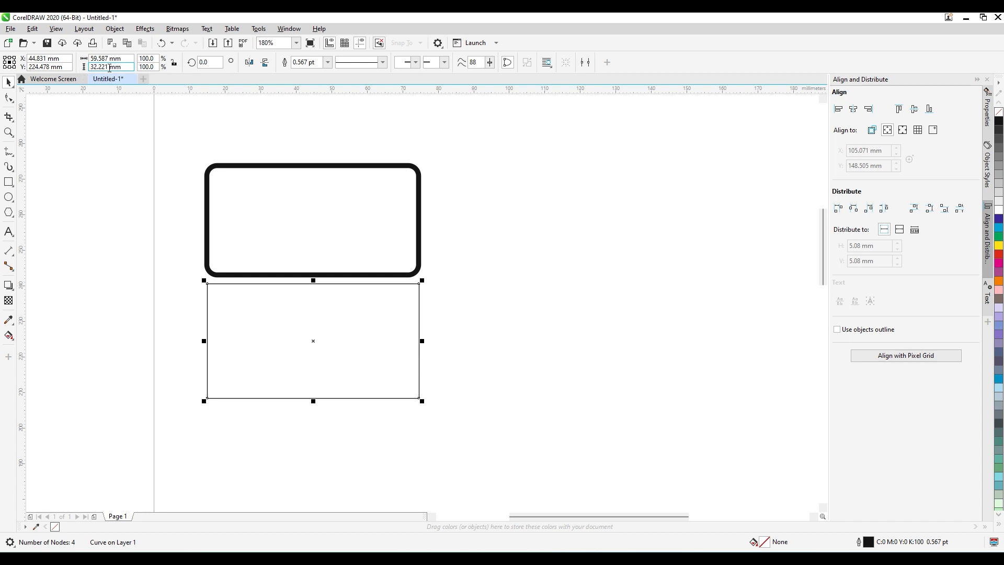
click(200, 314)
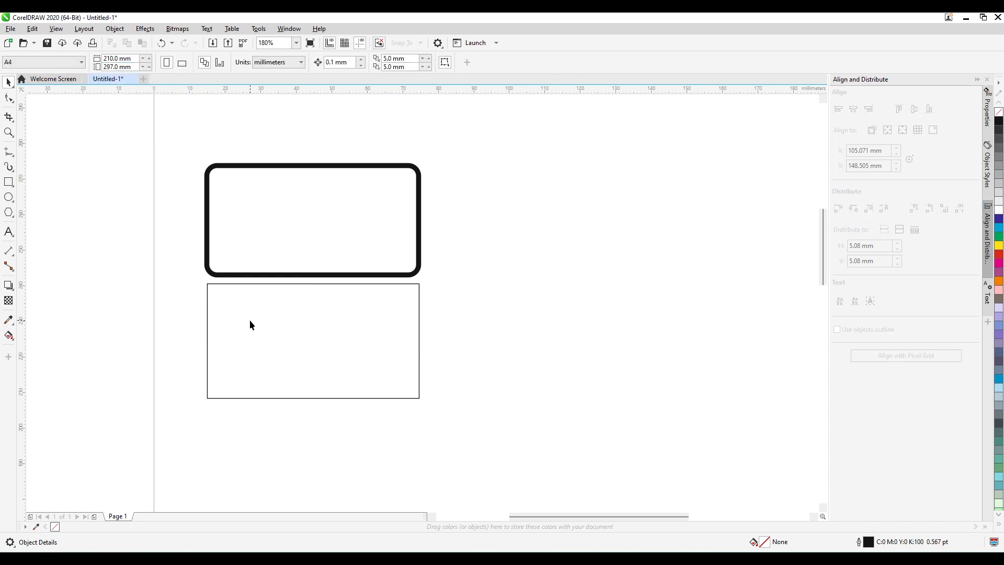
click(250, 320)
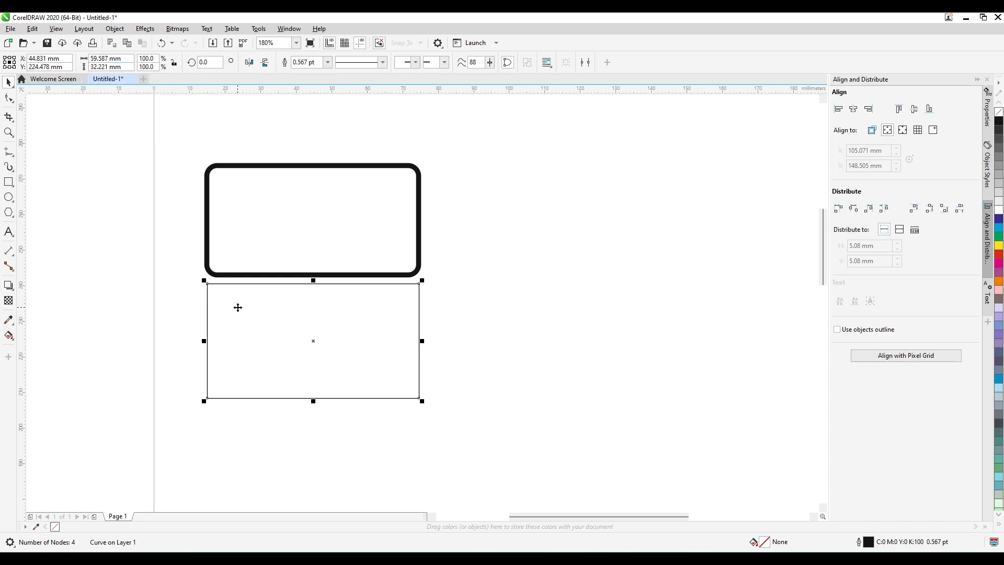
click(286, 439)
click(278, 394)
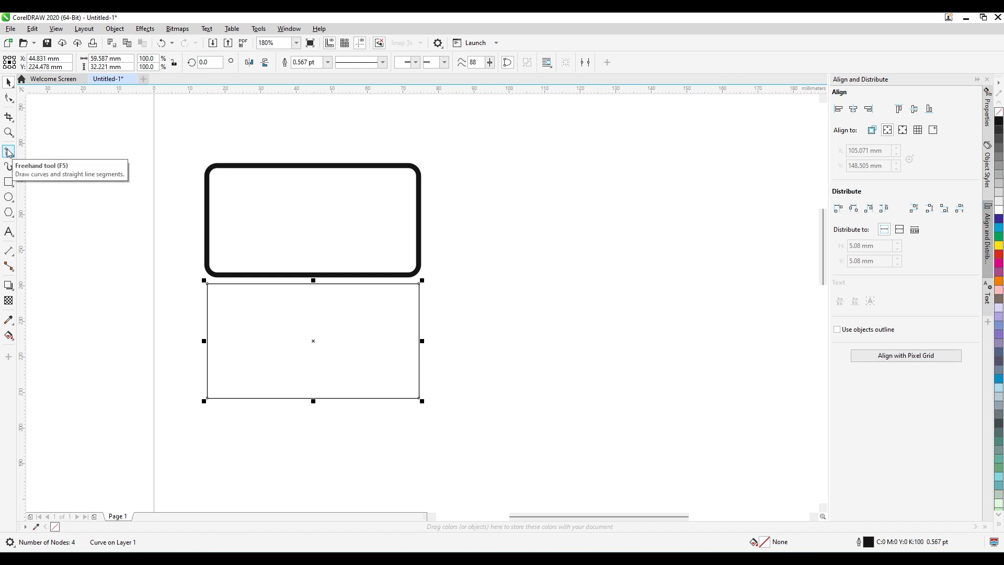
Try scalloped corners on the upper rectangle, and change its corners to chamfered.
click(237, 206)
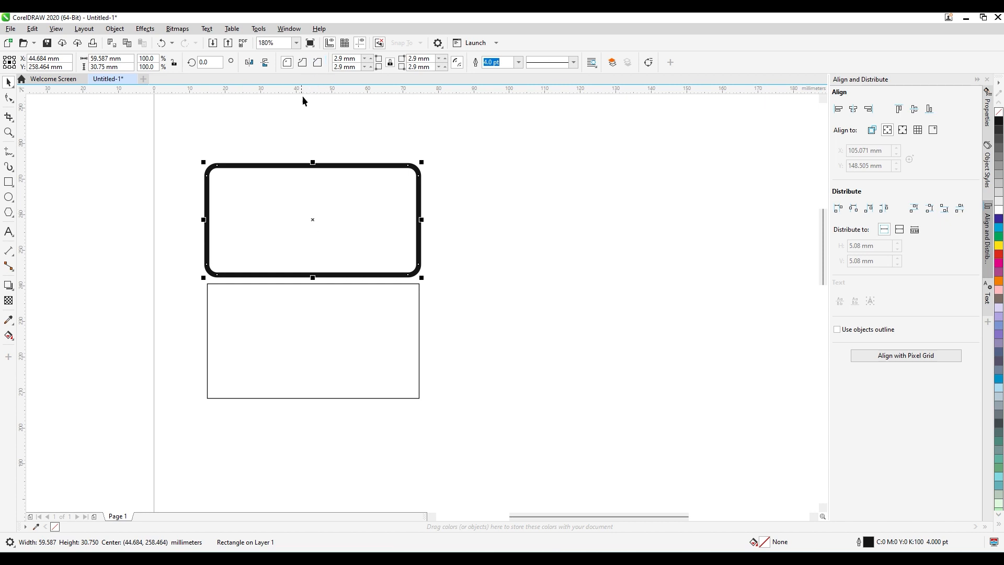
click(302, 64)
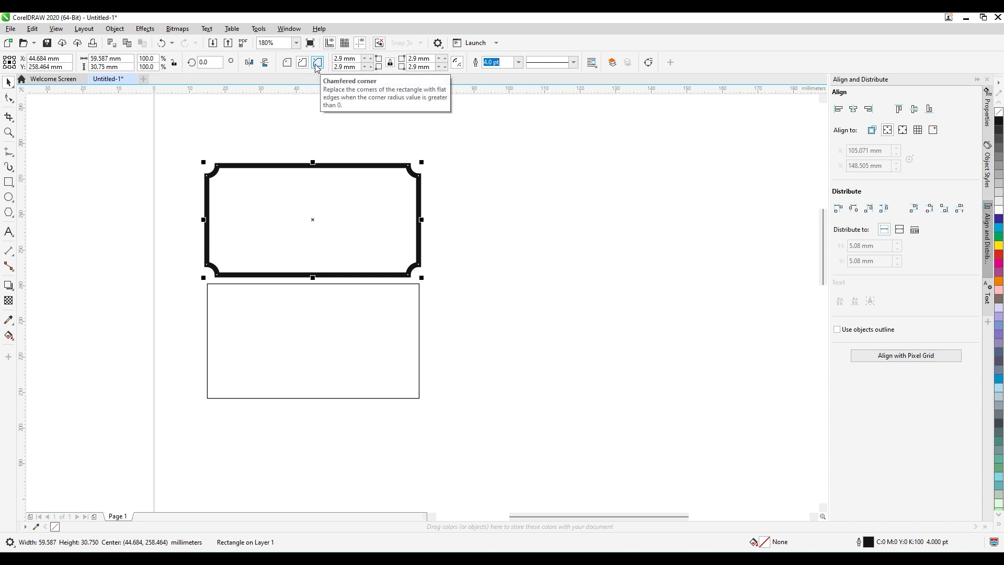
click(317, 64)
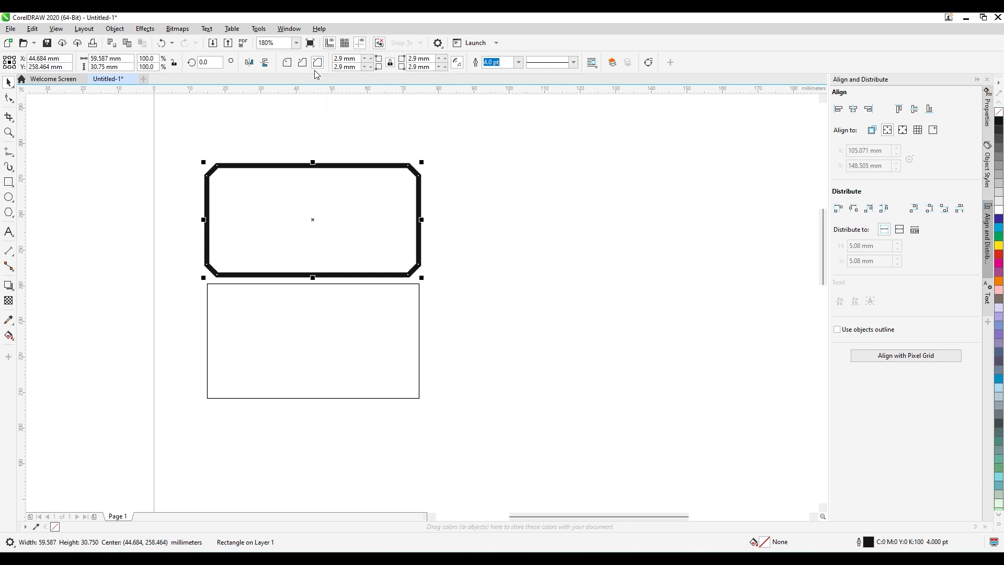
Select the lower curve and the upper rectangle alternately to compare their available property options, and clear the selection.
click(371, 341)
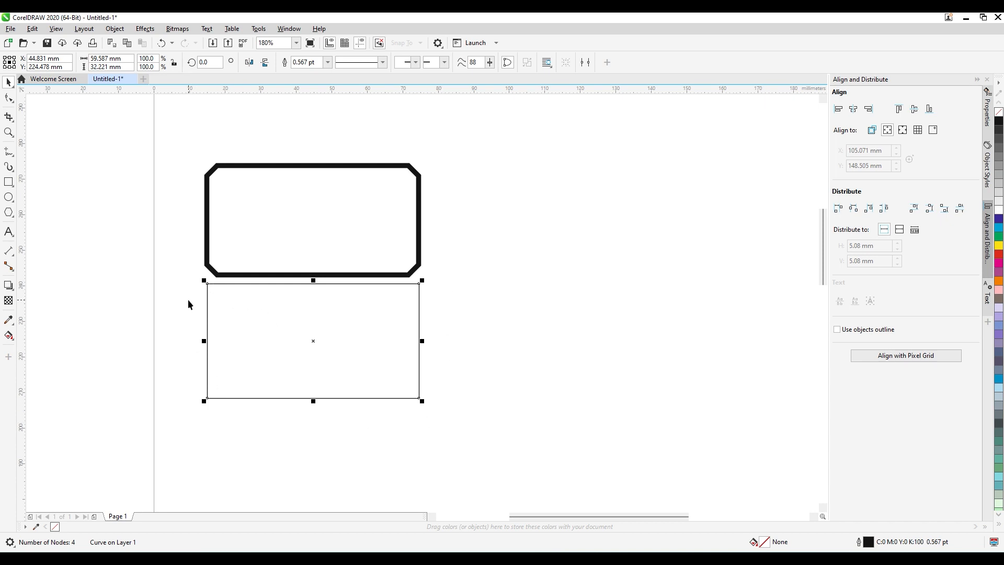
click(255, 249)
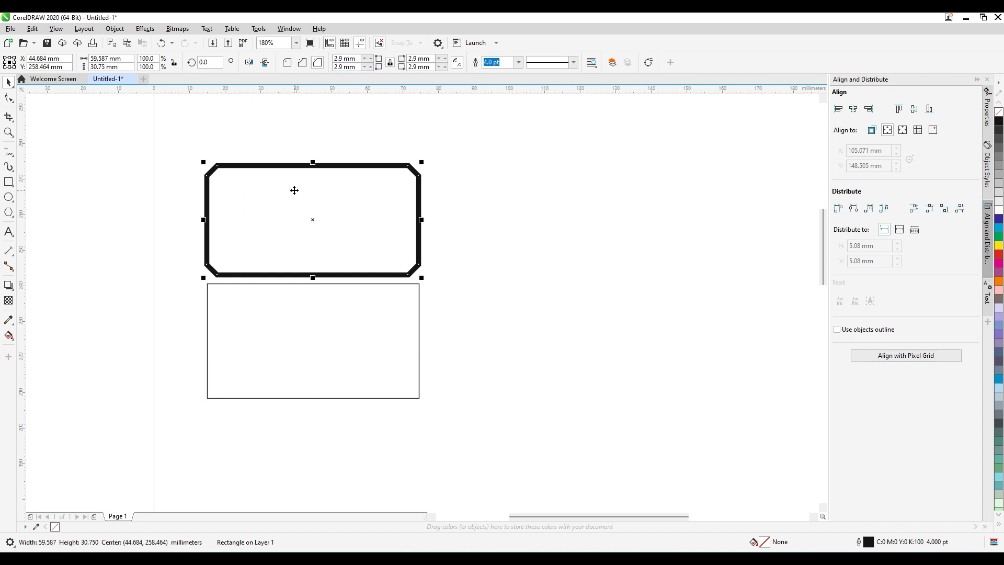
click(295, 312)
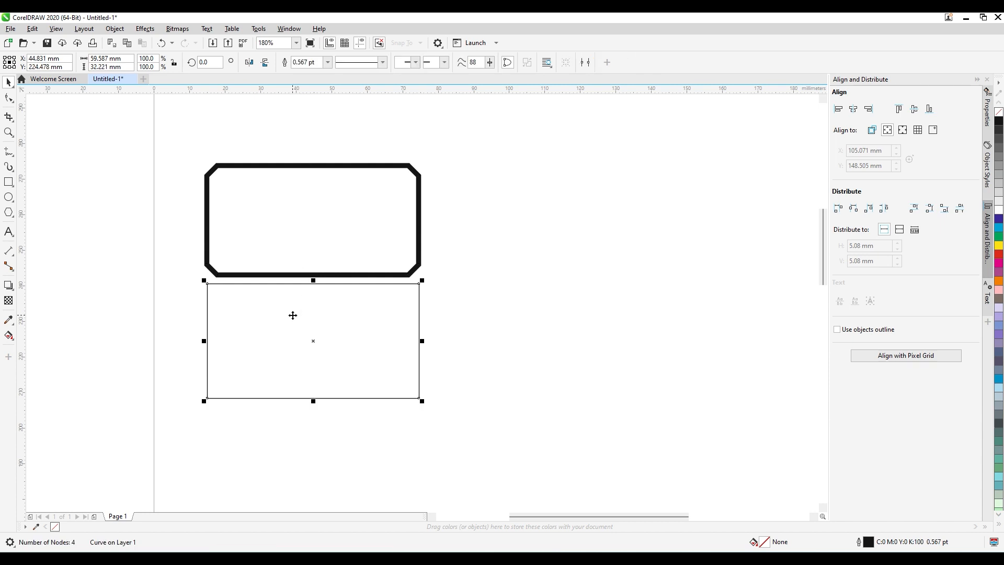
click(274, 224)
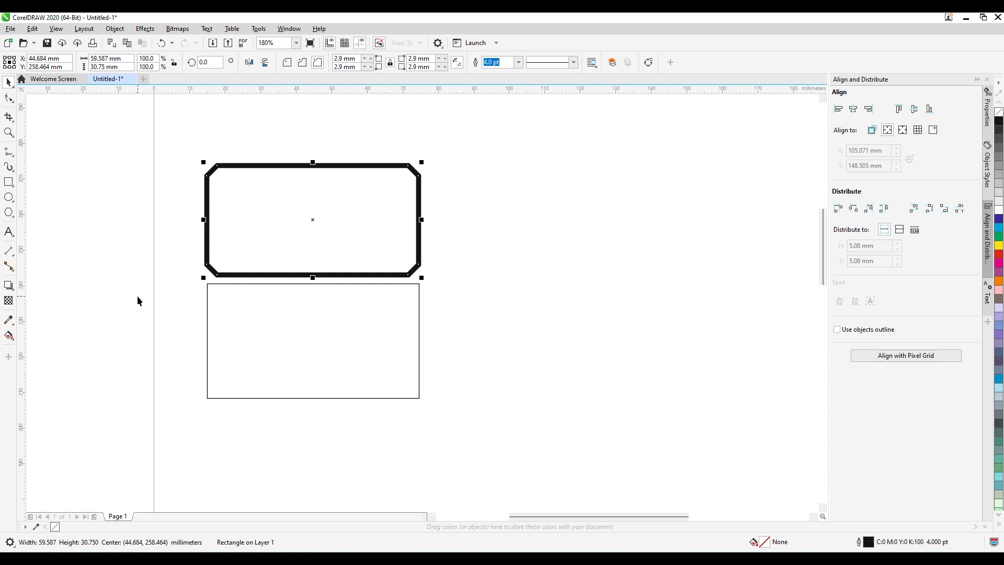
click(262, 343)
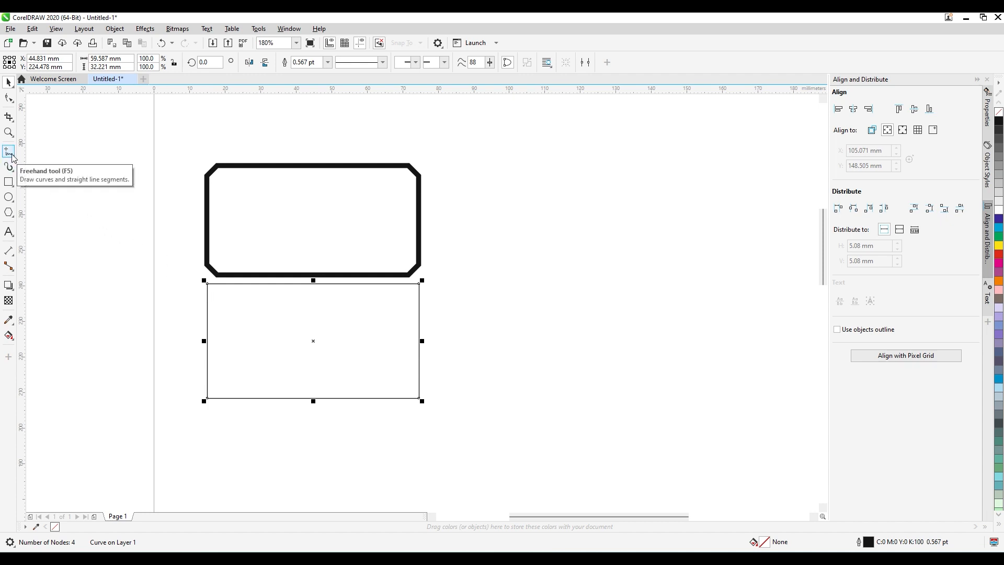
click(188, 321)
click(245, 328)
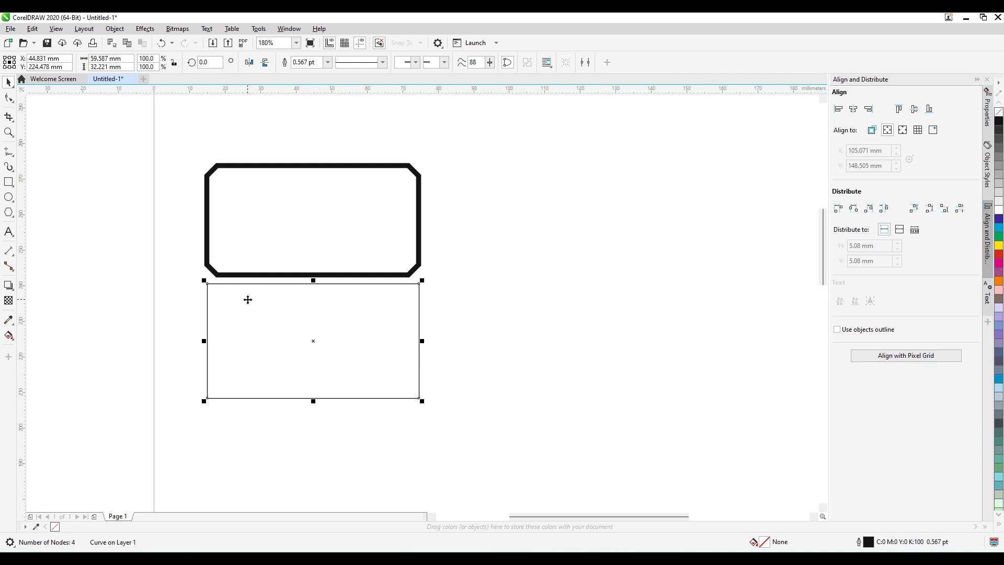
click(247, 244)
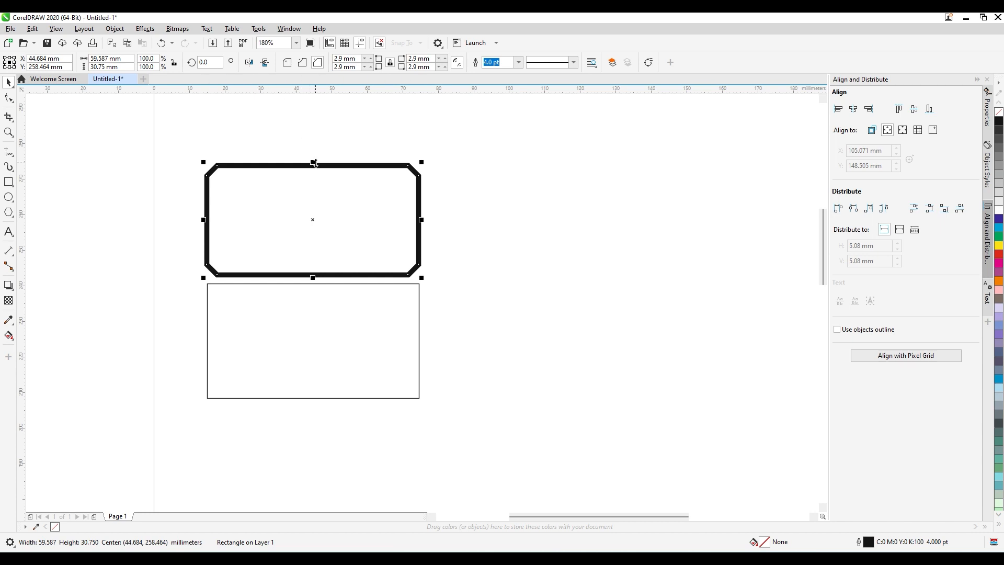
click(309, 320)
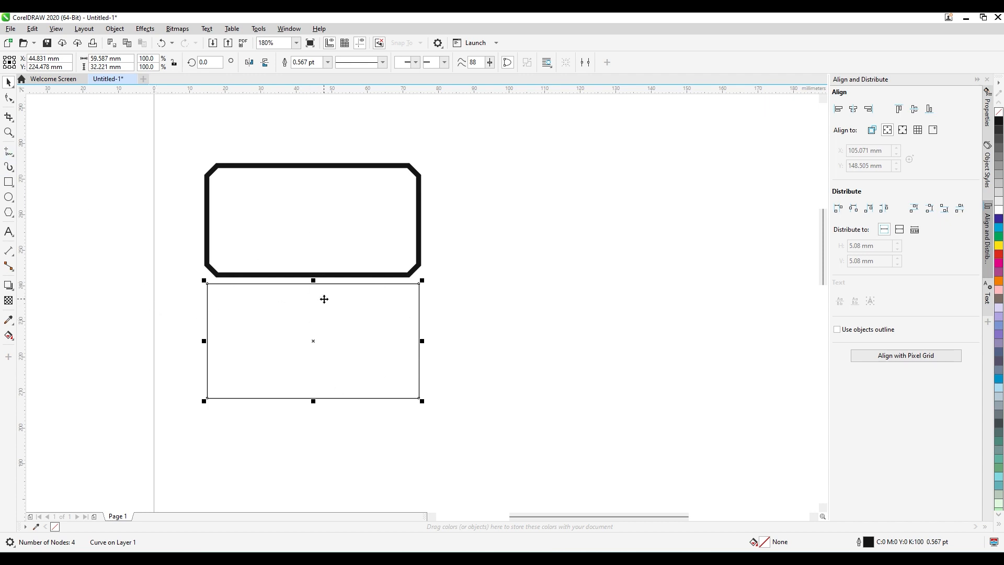
click(264, 214)
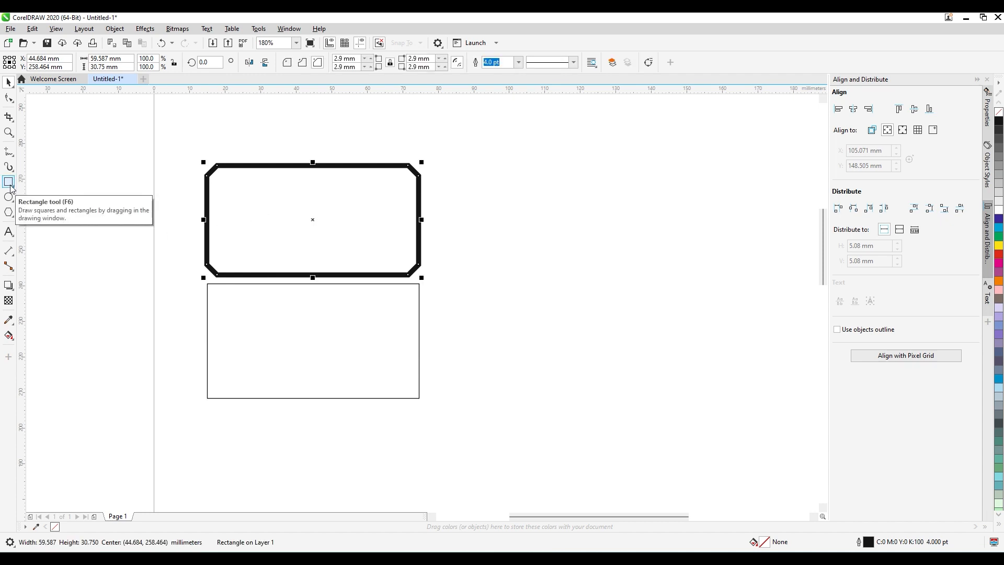
click(459, 334)
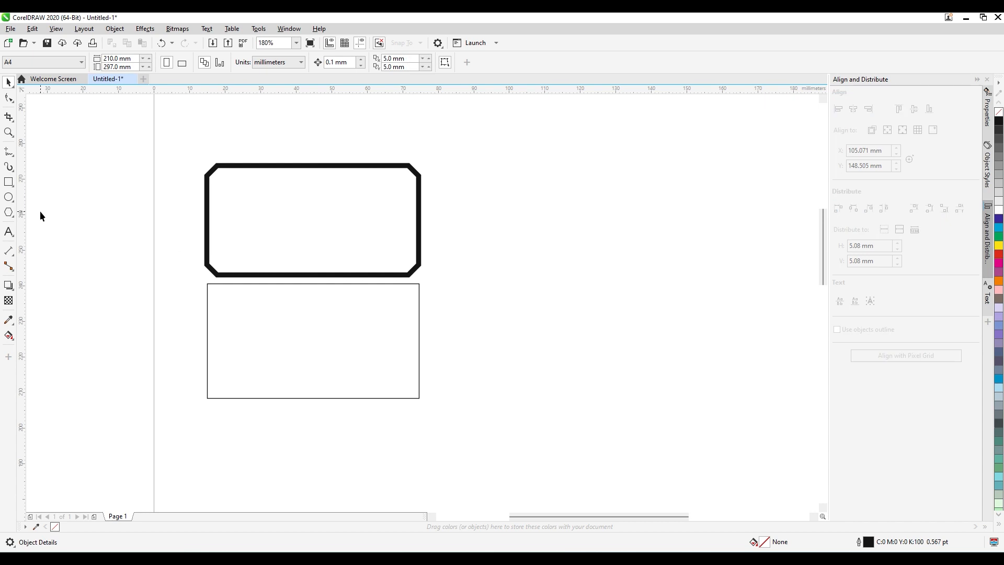
Draw a closed irregular four-sided shape about 68 by 52 mm beside the two rectangles from connected straight Freehand segments.
click(8, 151)
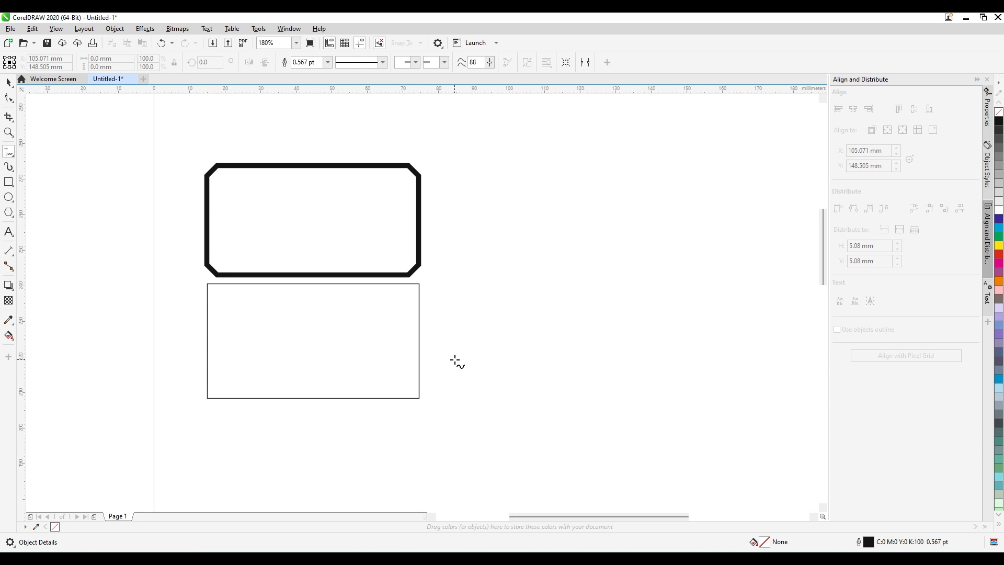
click(540, 177)
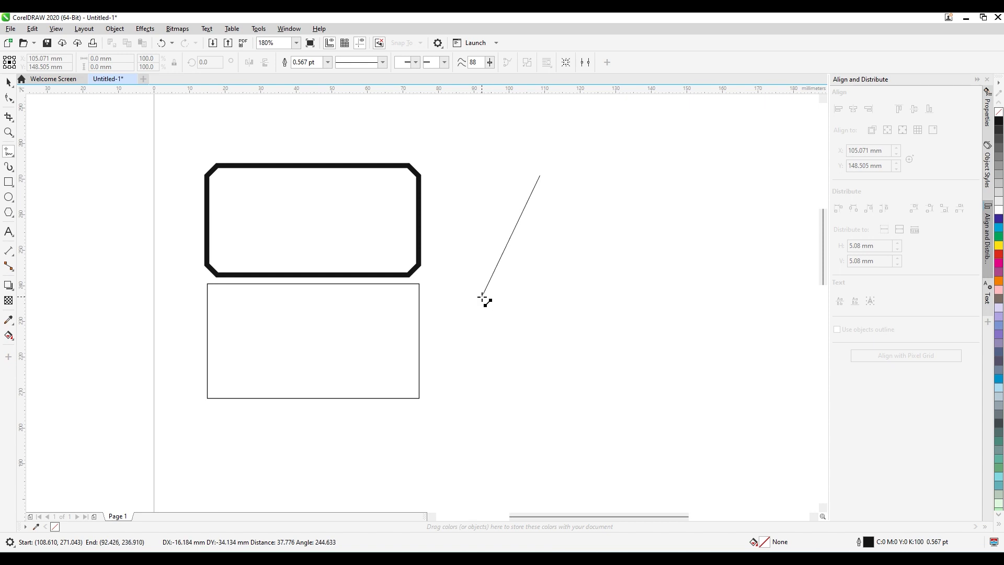
double_click(482, 296)
double_click(725, 361)
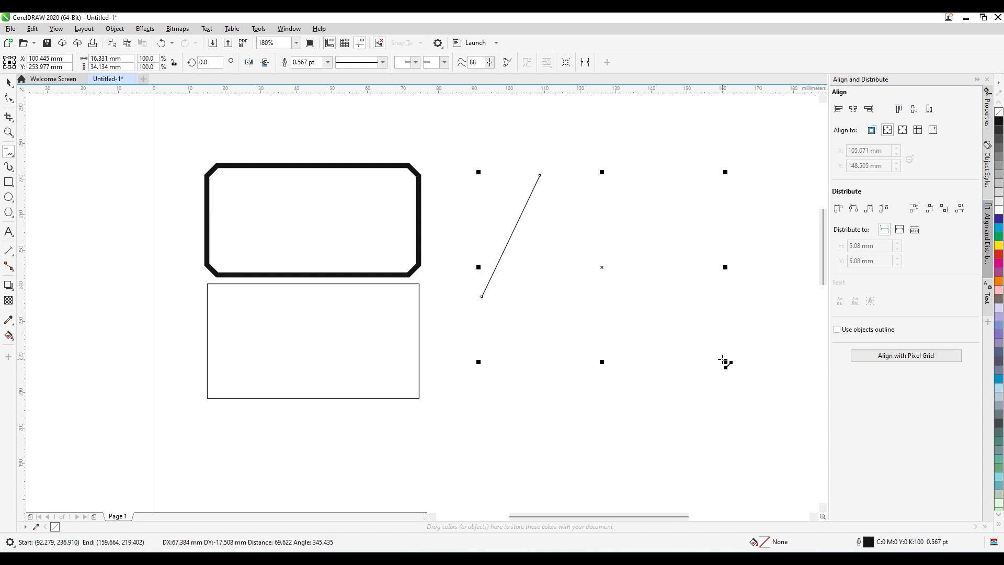
double_click(665, 251)
click(540, 176)
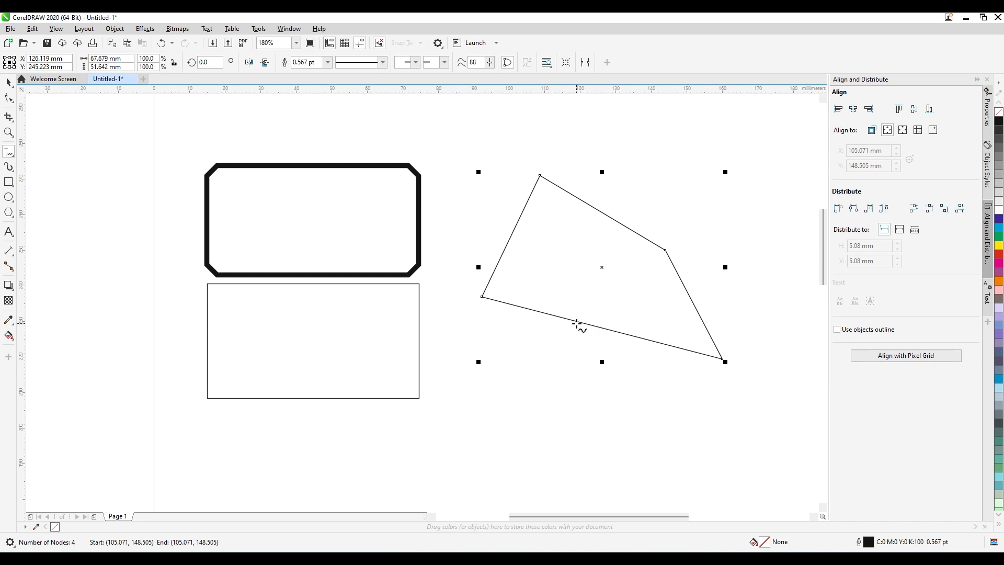
Select the irregular shape's nodes with the Shape tool, all together and singly, and shift its topmost corner node about 5 mm to the left.
click(12, 100)
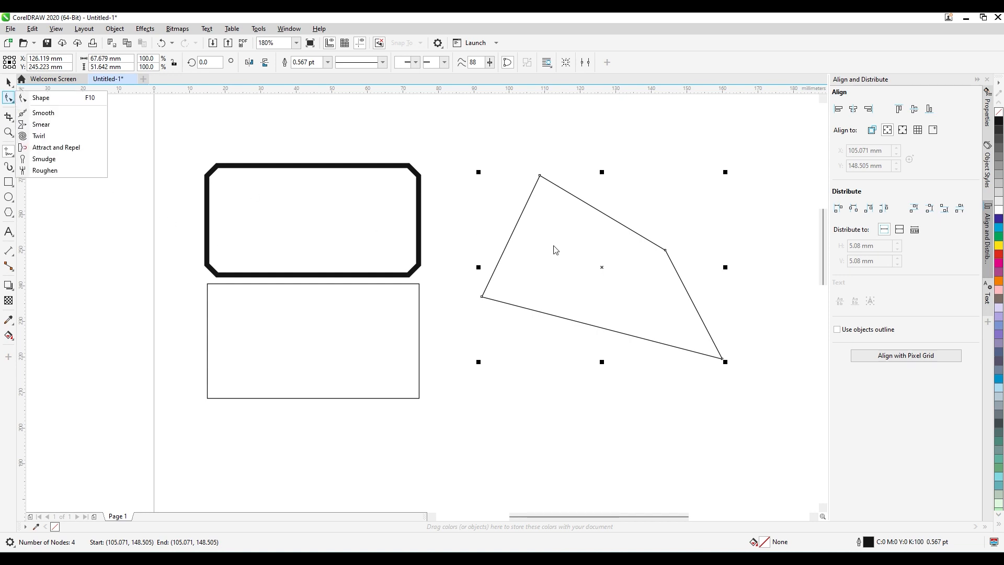
click(26, 99)
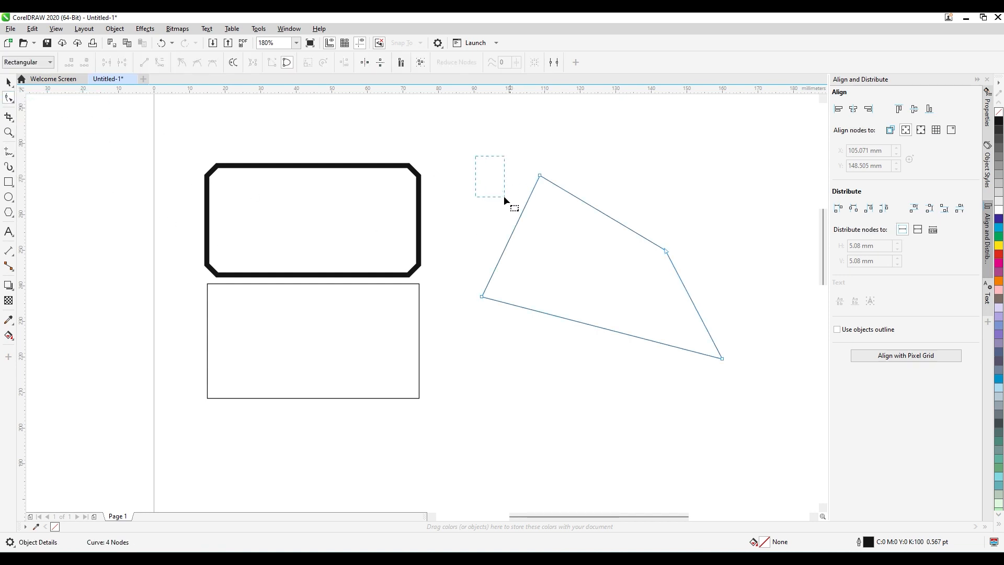
drag(503, 196, 799, 385)
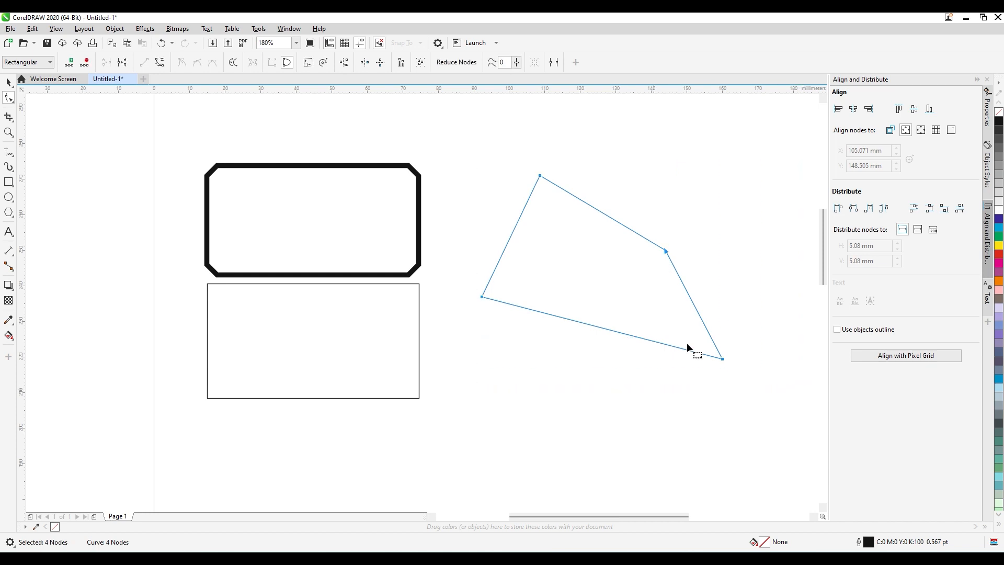
click(162, 65)
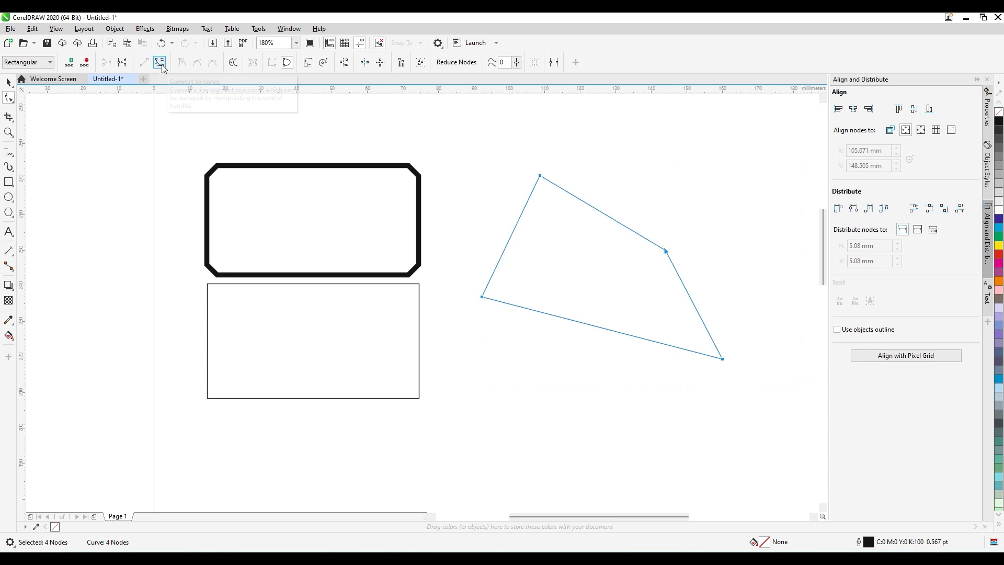
click(666, 251)
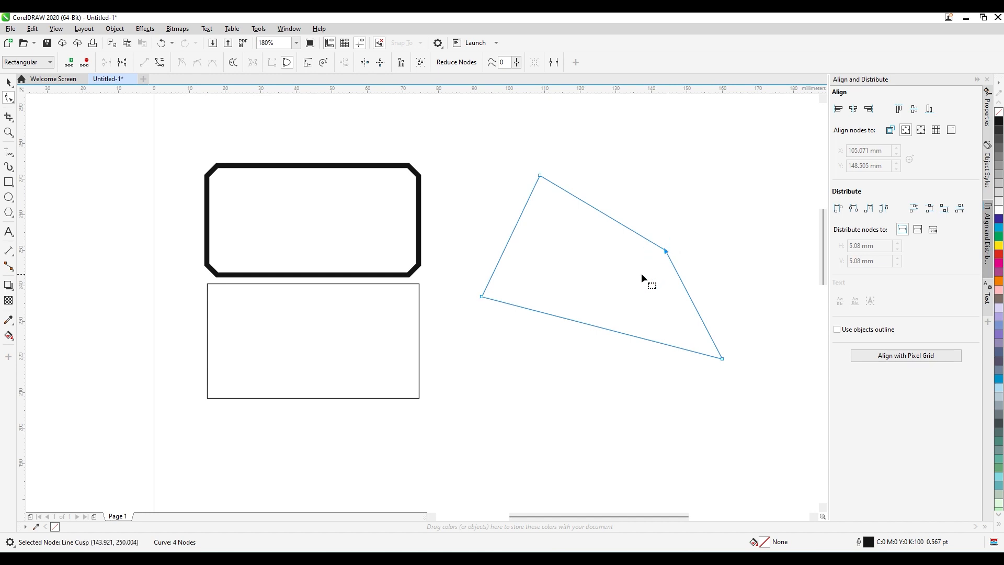
click(539, 162)
mouse_move(541, 179)
mouse_down()
mouse_move(537, 146)
mouse_move(568, 153)
mouse_move(490, 181)
mouse_move(541, 187)
mouse_move(531, 156)
mouse_move(522, 203)
mouse_move(523, 175)
mouse_up()
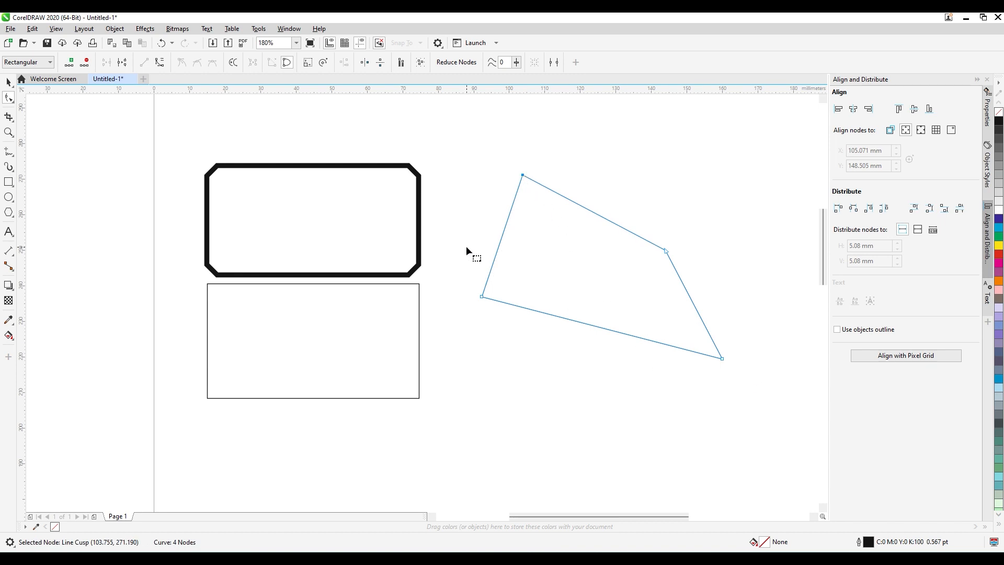
Convert all four straight sides of the irregular shape to curves and clear the node selection.
drag(763, 403, 766, 406)
click(159, 65)
click(525, 256)
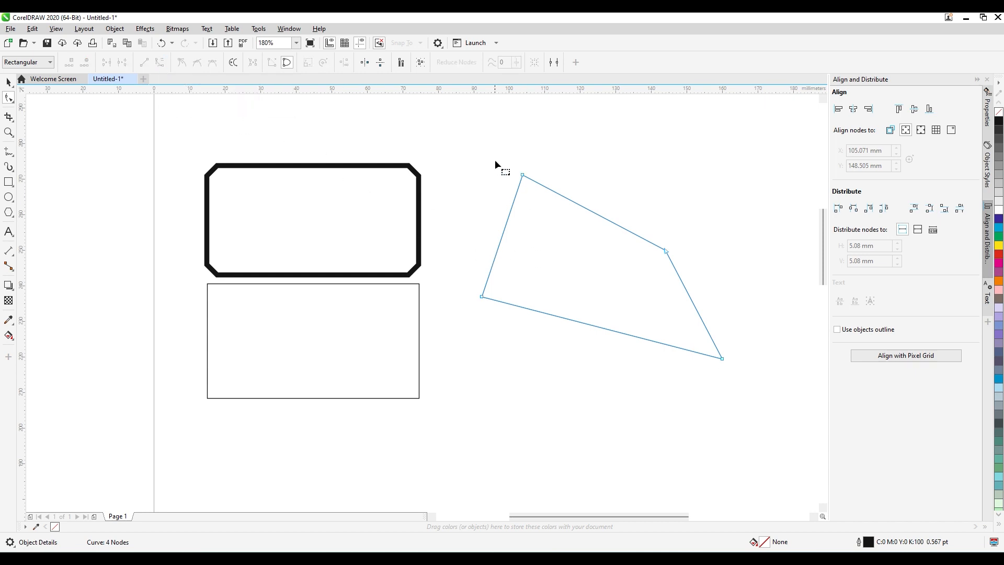
Bend each of the irregular shape's four sides inward to form a concave four-pointed outline.
drag(495, 159, 547, 200)
drag(507, 235, 529, 242)
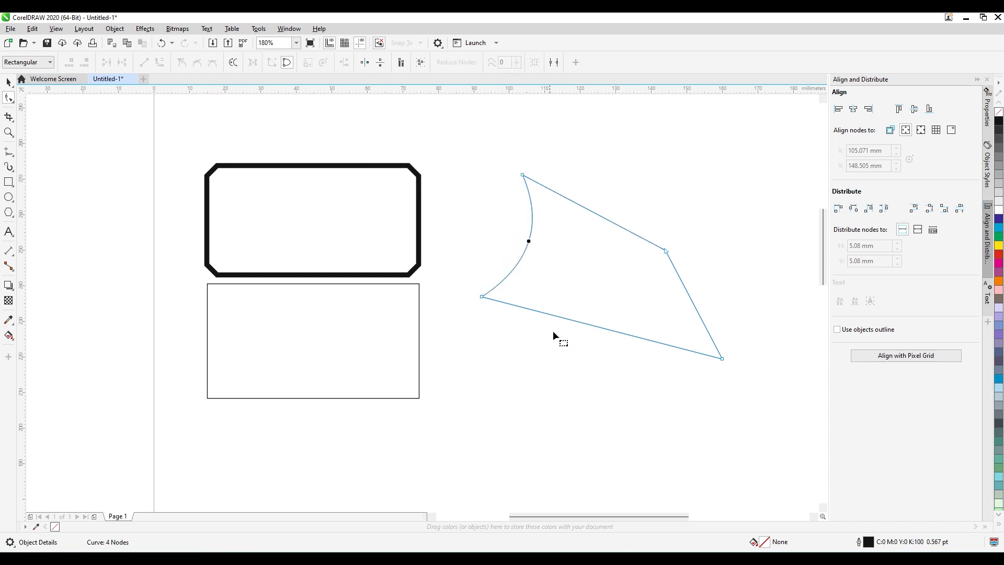
drag(485, 318, 526, 338)
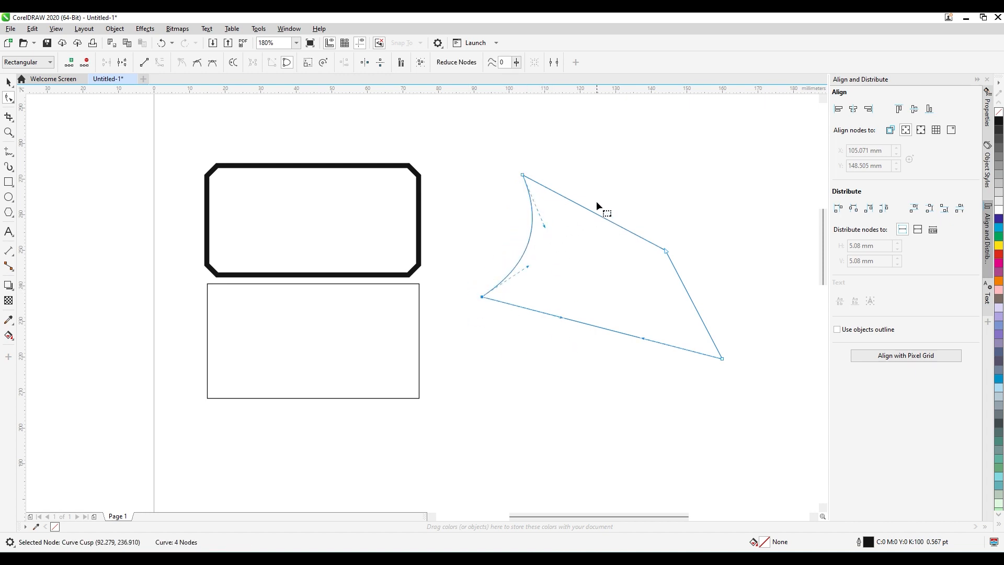
click(523, 175)
drag(599, 221, 588, 236)
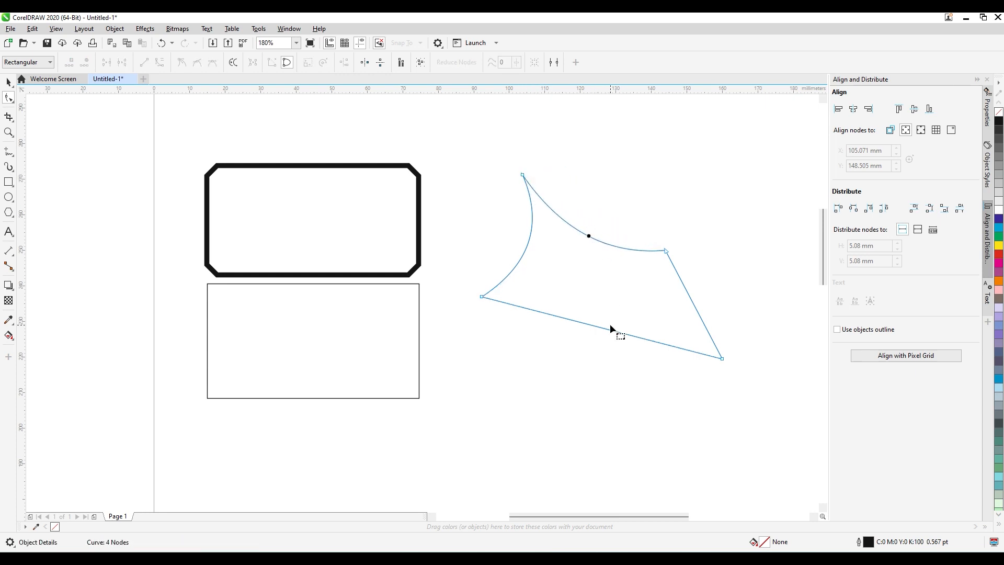
drag(695, 308, 673, 316)
drag(613, 330, 611, 312)
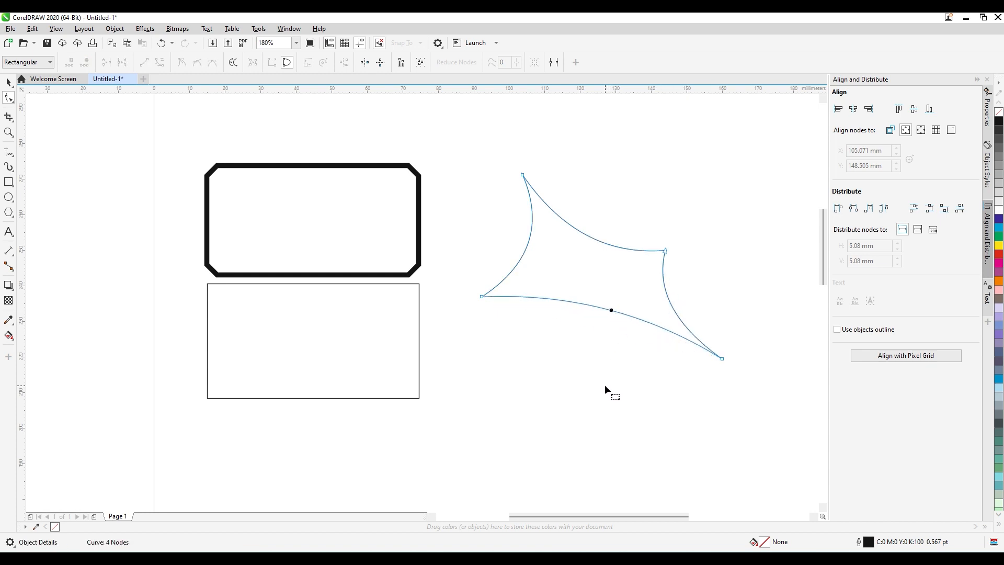
key(space)
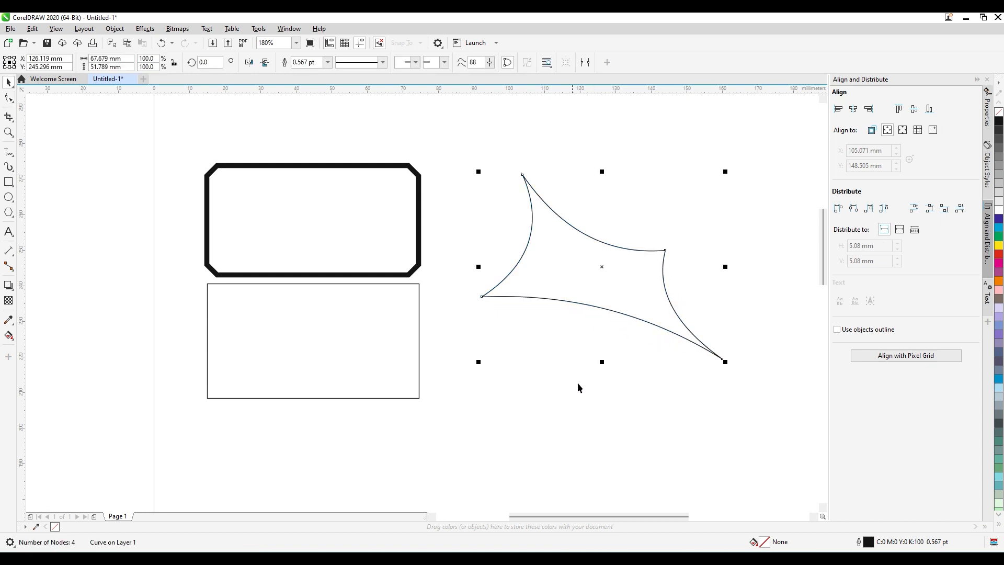
Select the two rectangles and the four-pointed shape together and delete them from the page.
click(566, 318)
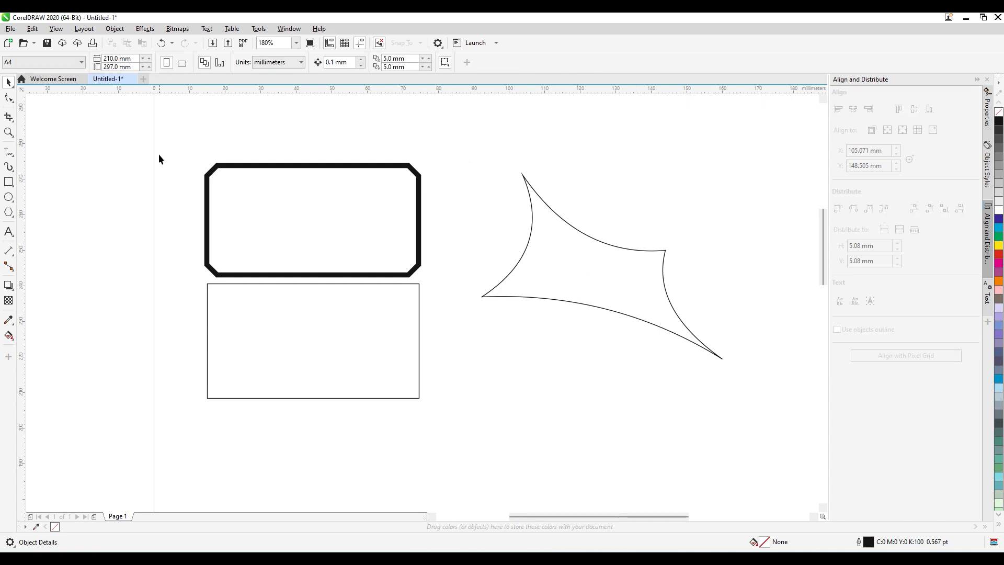
drag(174, 125, 763, 439)
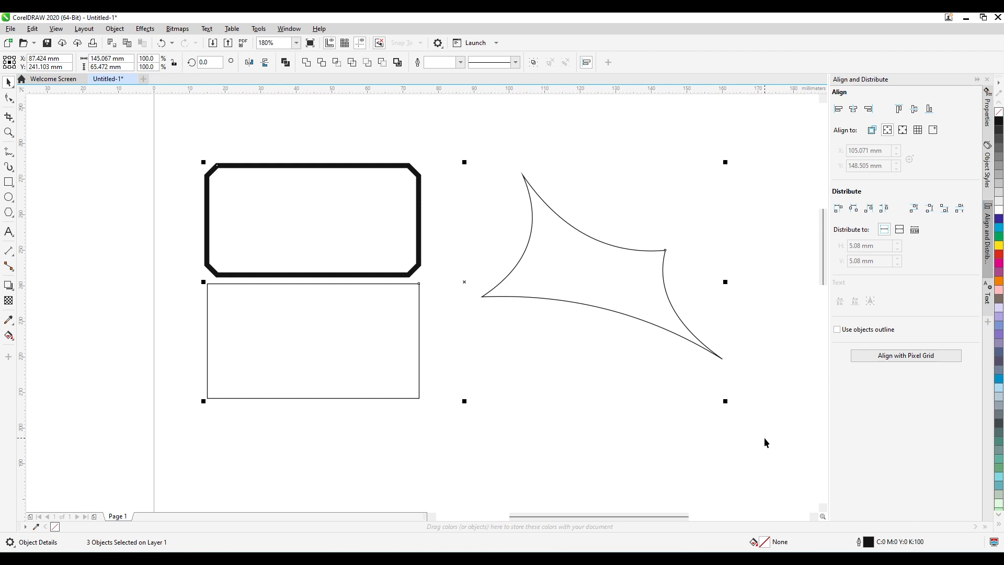
key(Delete)
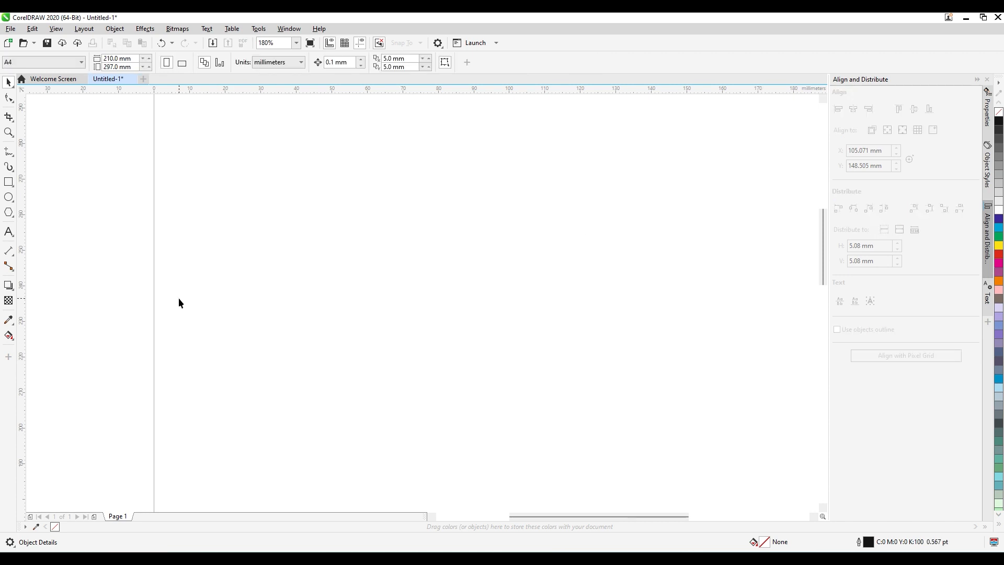
Draw a nearly vertical Freehand line about 55 mm long and close it with a second straight segment back to its start.
click(9, 151)
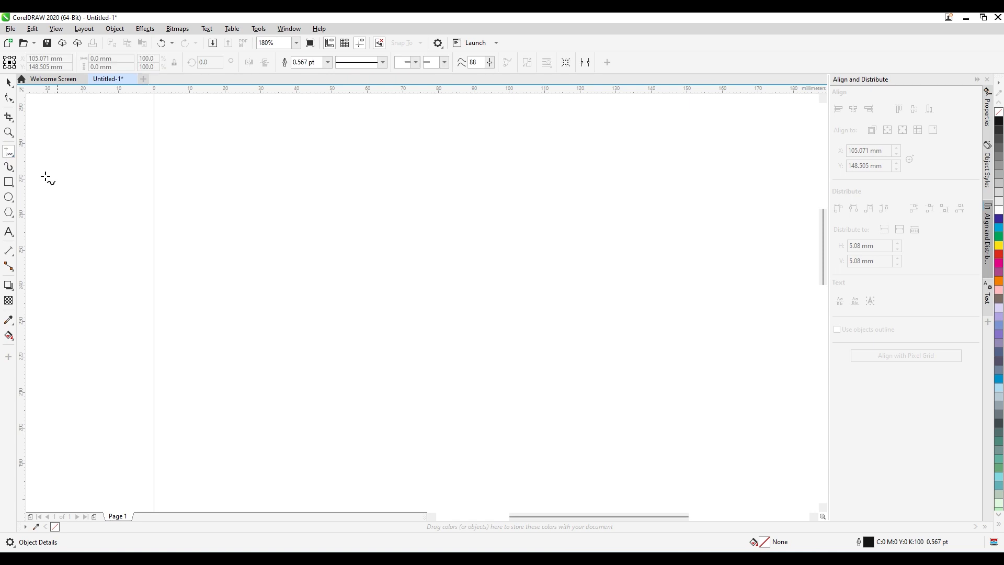
click(333, 134)
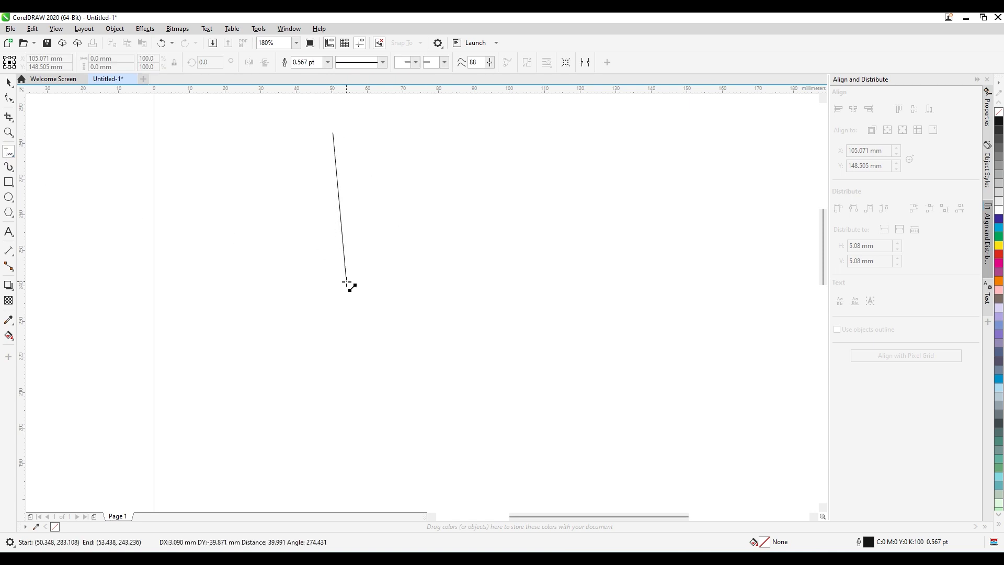
double_click(330, 328)
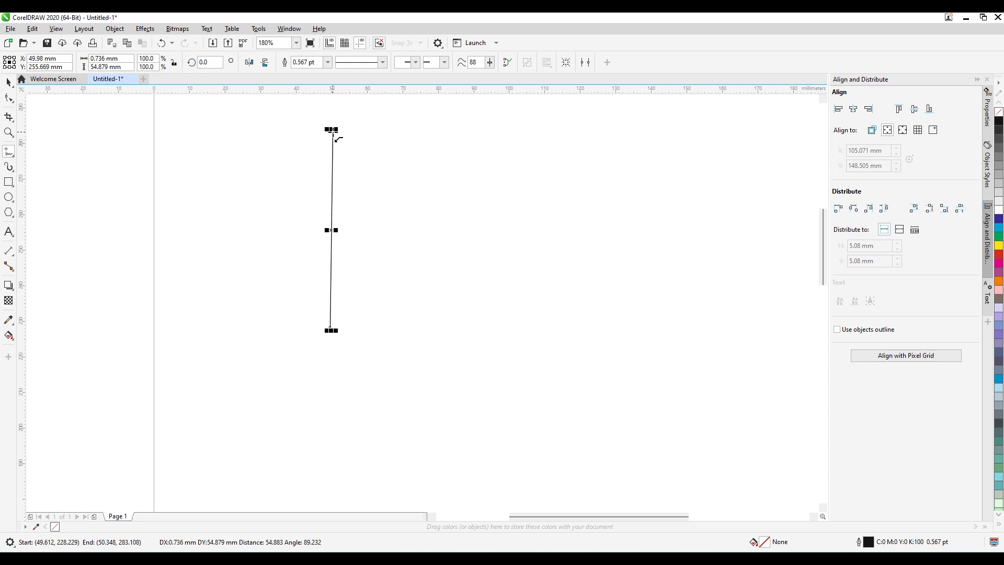
click(333, 134)
Convert both segments of the closed line to curves and bow them outward into a pointed leaf about 14 mm wide.
click(9, 97)
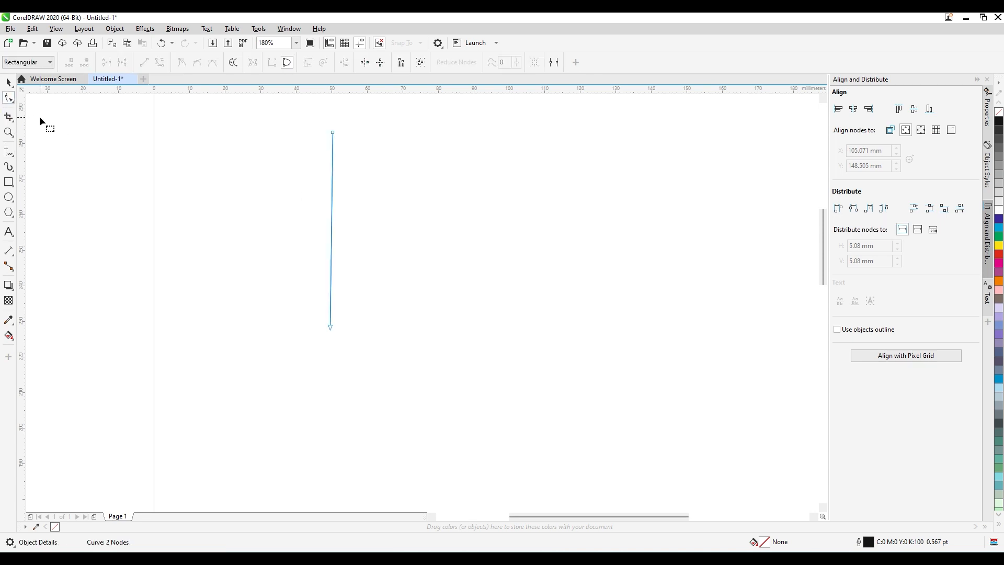
drag(307, 130, 357, 348)
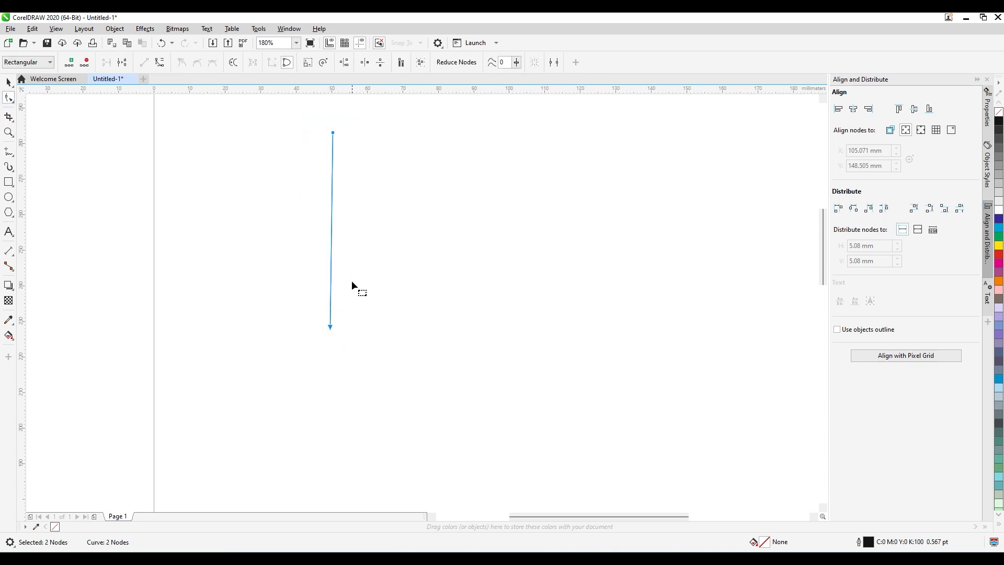
click(160, 64)
drag(331, 230, 306, 224)
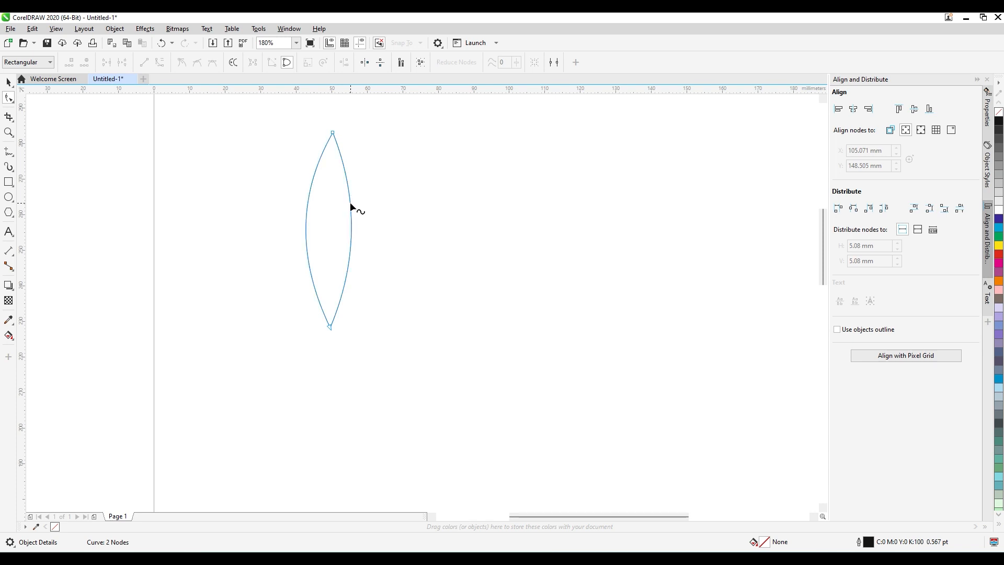
drag(350, 204, 354, 205)
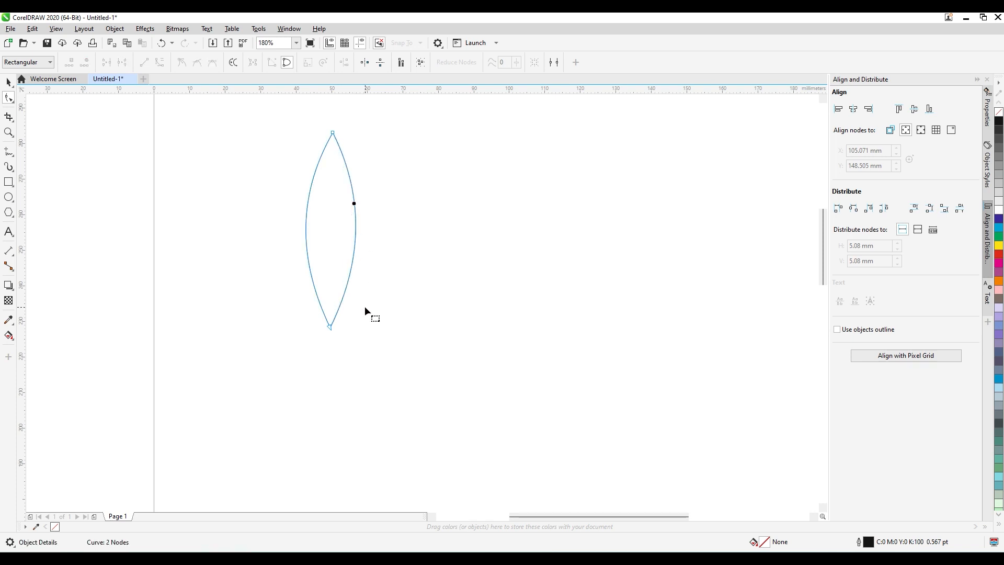
Select the leaf's bottom node and swing its two control handles outward to widen and round the base.
drag(336, 334, 336, 335)
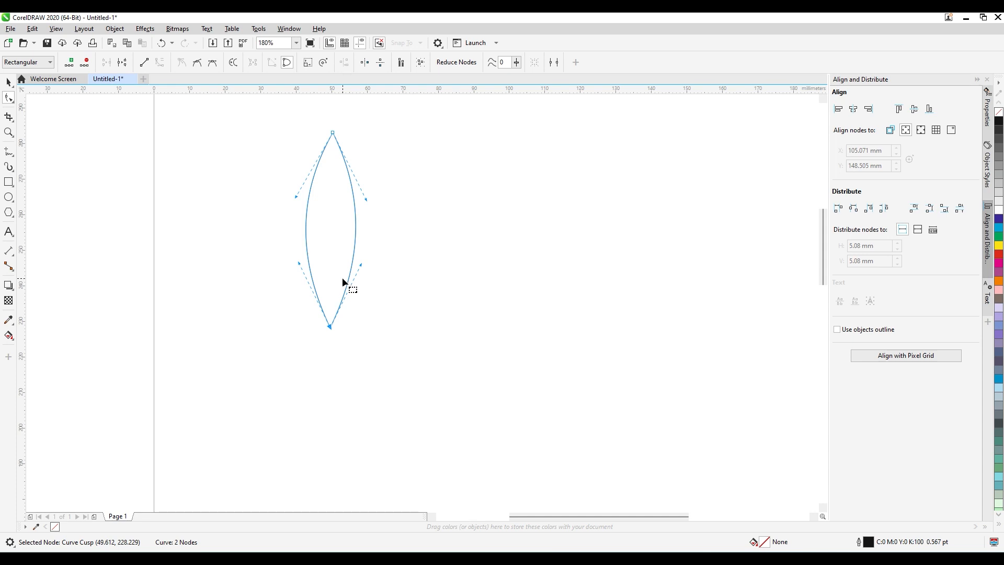
key(space)
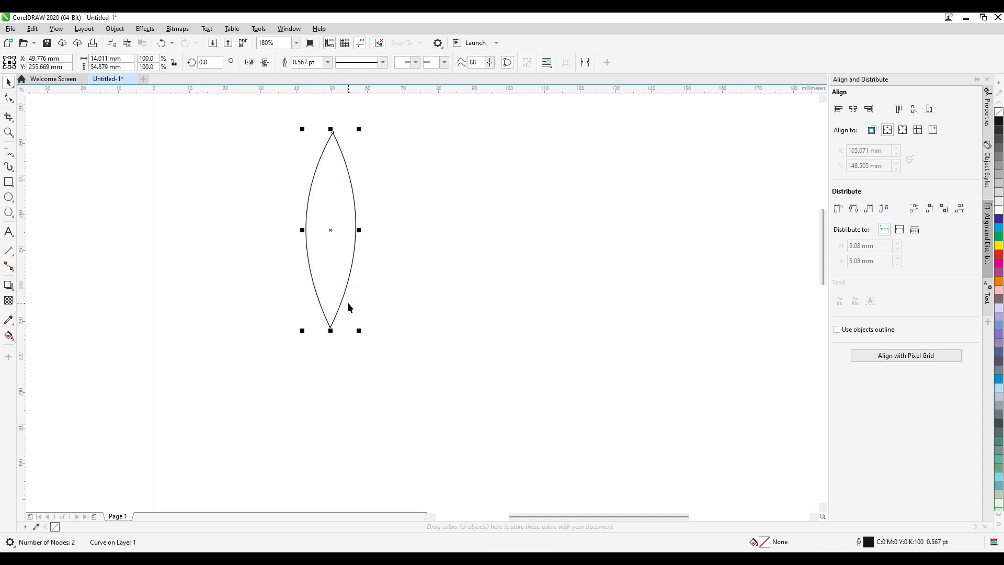
key(space)
key(space)
key(space)
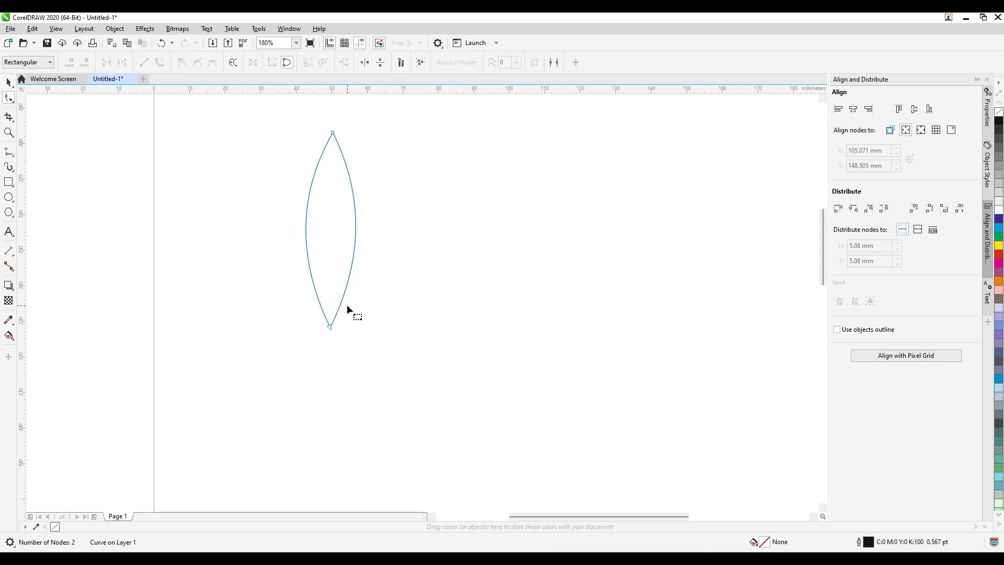
drag(319, 320, 382, 376)
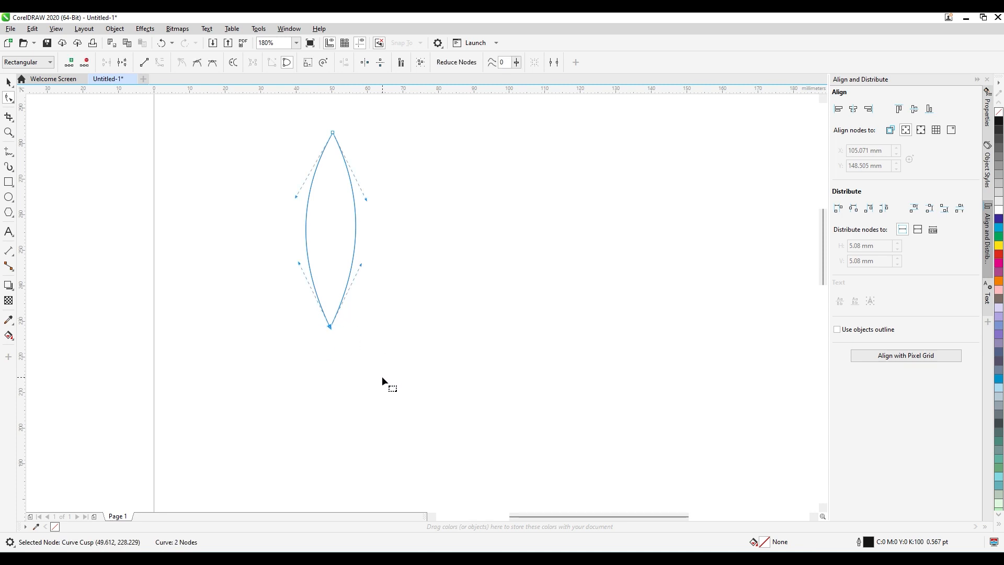
drag(300, 267, 271, 298)
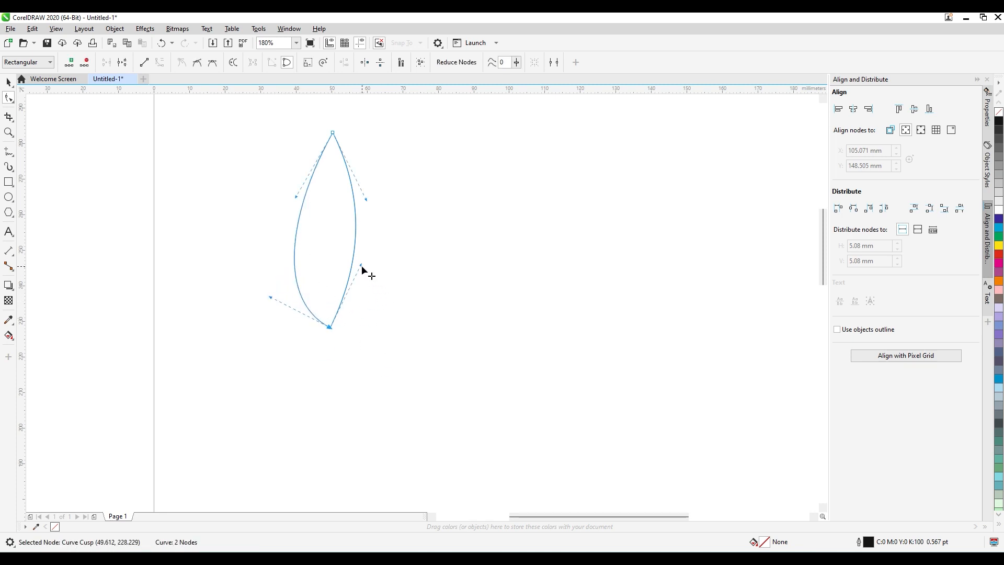
drag(362, 266, 393, 314)
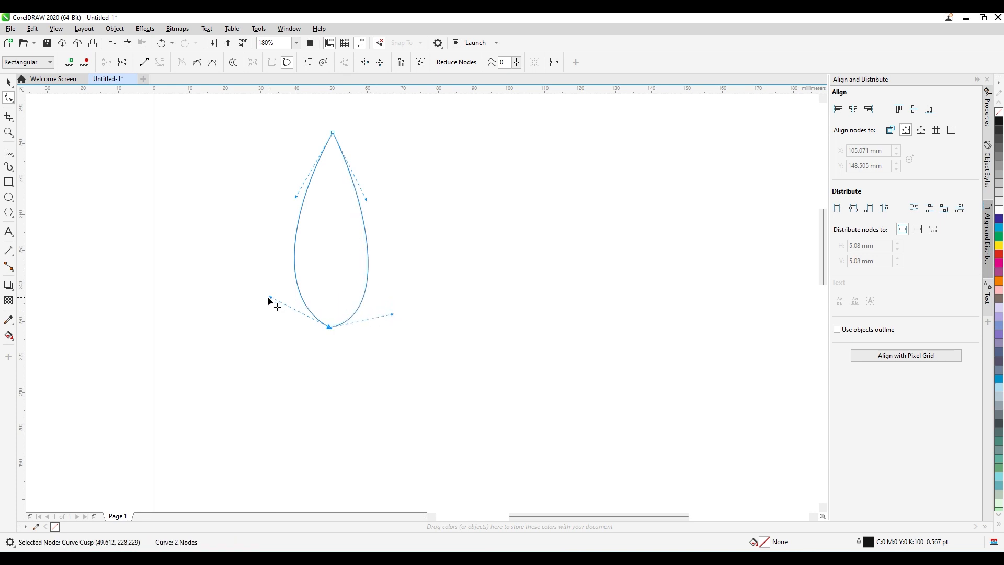
drag(269, 298, 263, 309)
Adjust the top node's two control handles to curve the tip into a flame about 19 by 55 mm, and clear the selection.
drag(297, 196, 347, 251)
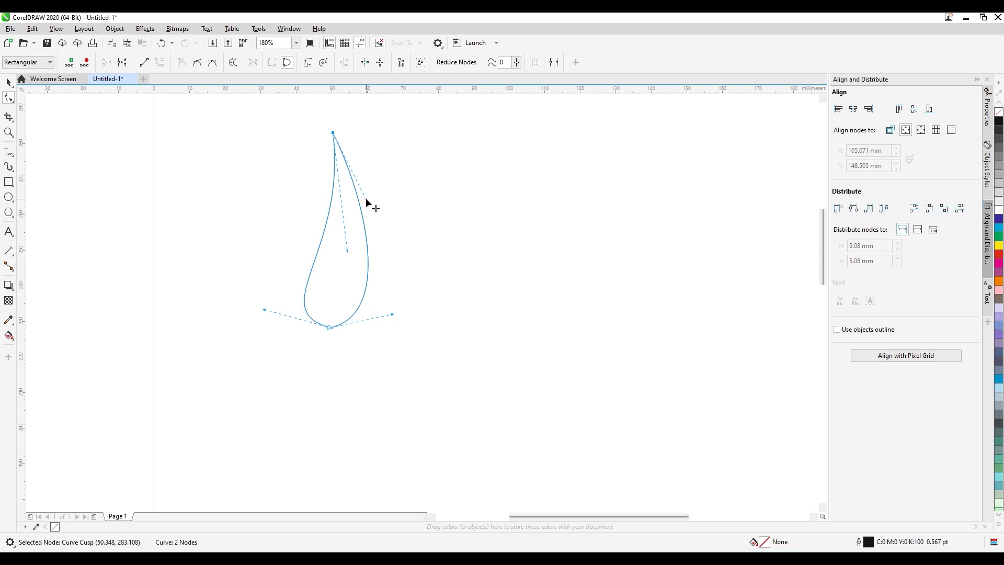
drag(365, 200, 390, 169)
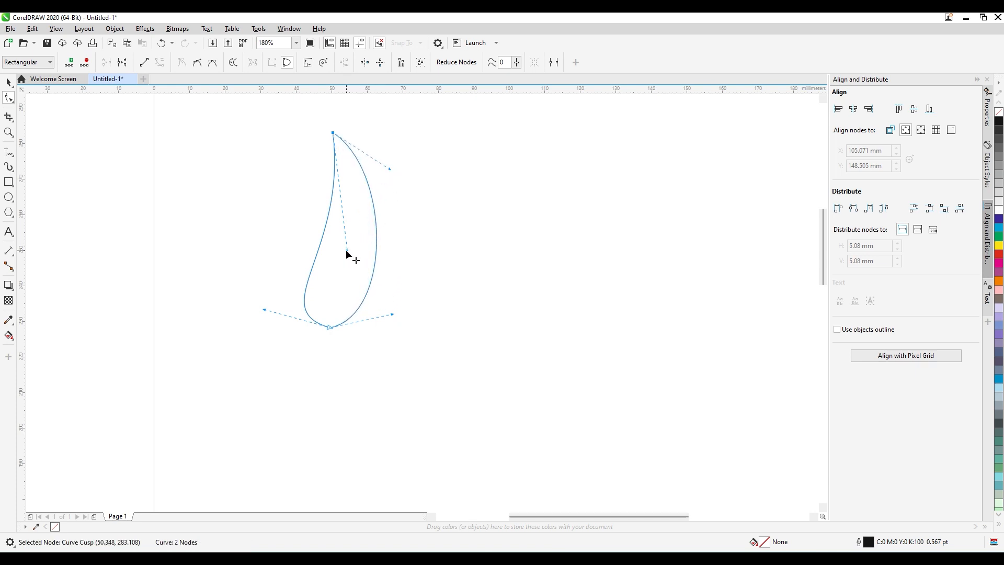
drag(347, 251, 387, 181)
key(space)
click(424, 280)
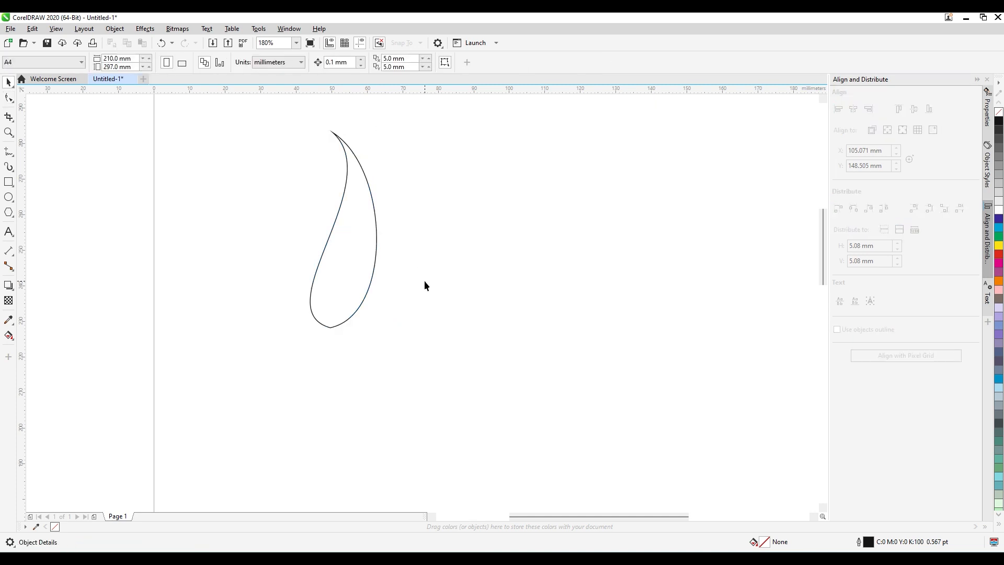
Make a copy of the flame scaled down to about 8.5 by 25 mm and position it inside the large flame's base.
click(345, 285)
click(407, 343)
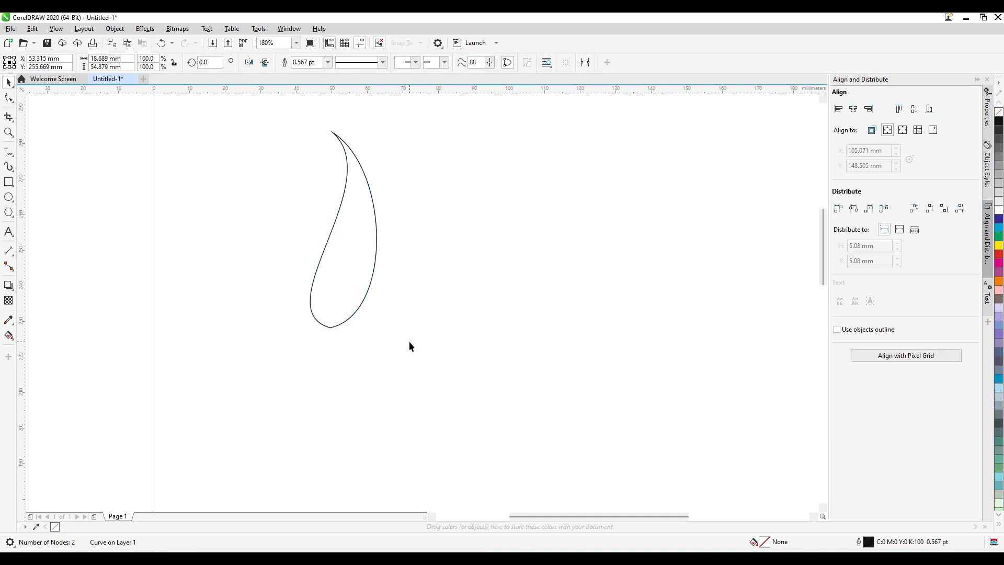
click(332, 291)
drag(381, 128, 378, 236)
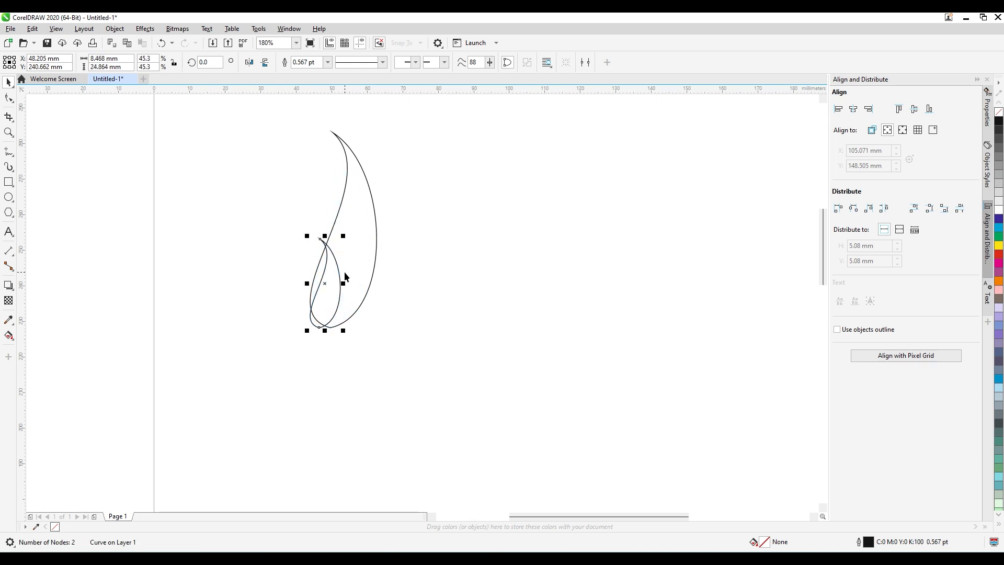
drag(337, 282, 337, 303)
click(409, 288)
click(353, 295)
click(406, 316)
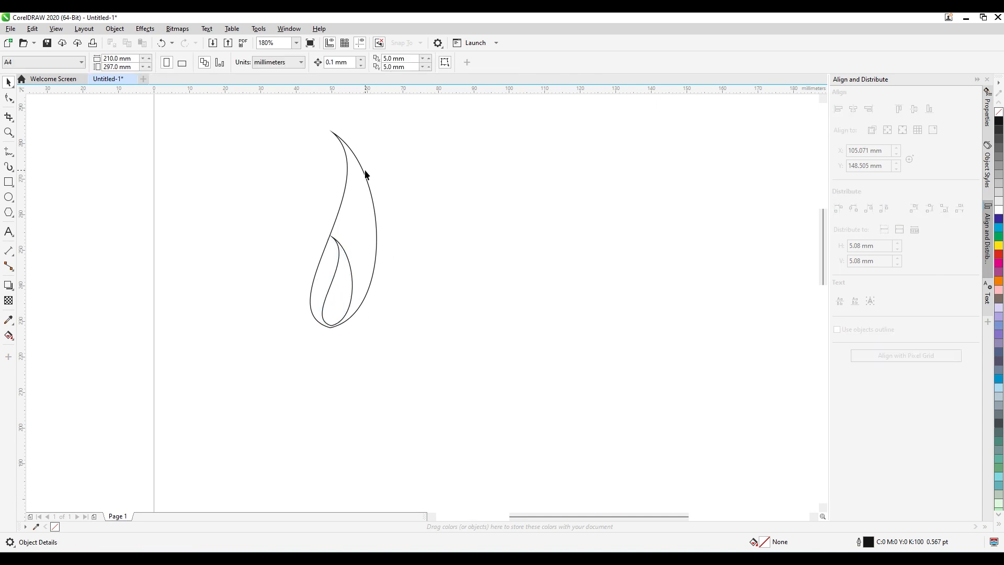
Move the small flame's top node about 5 mm to the right and reshape it into a teardrop about 11 by 25 mm.
click(349, 266)
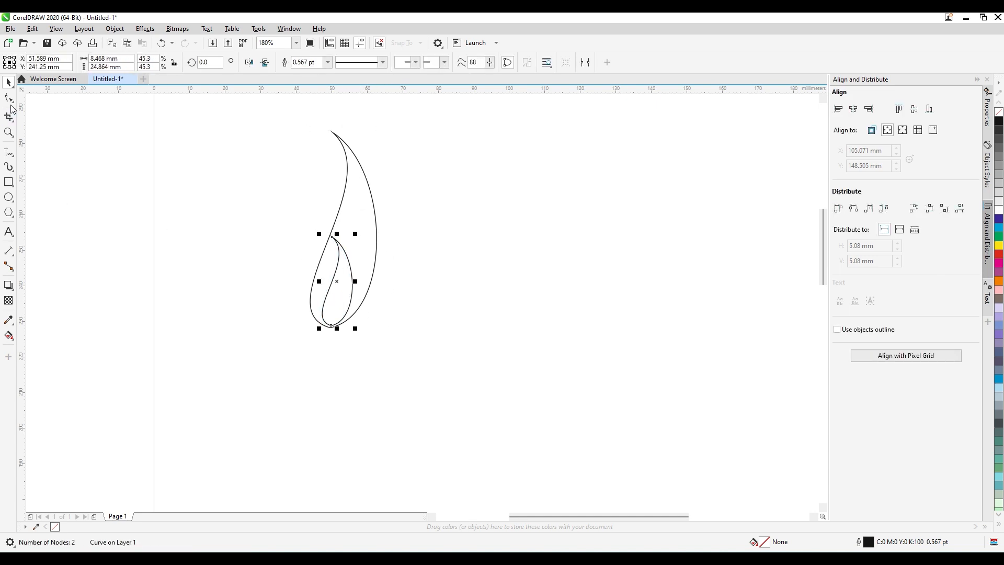
click(9, 97)
drag(325, 230, 340, 258)
click(368, 267)
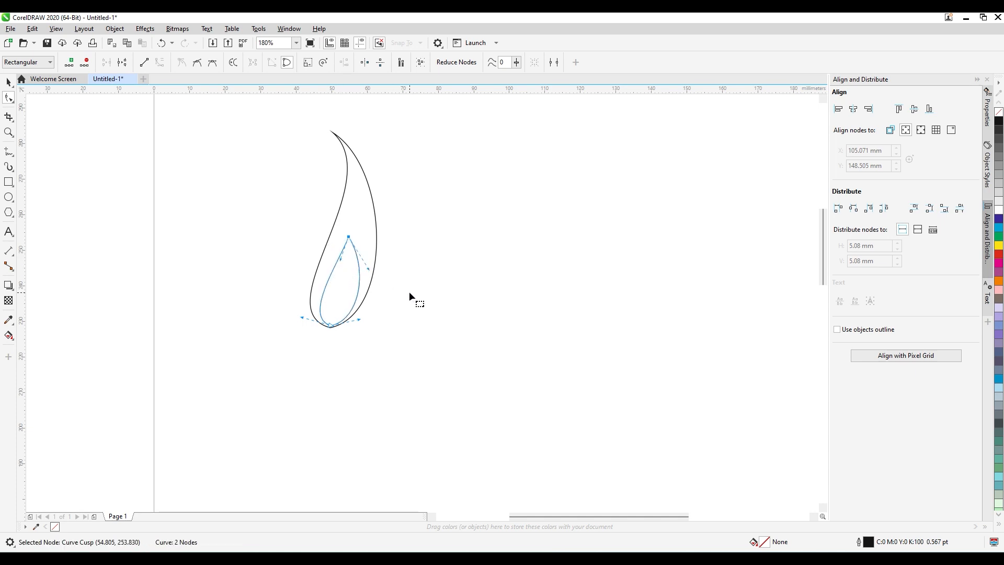
key(space)
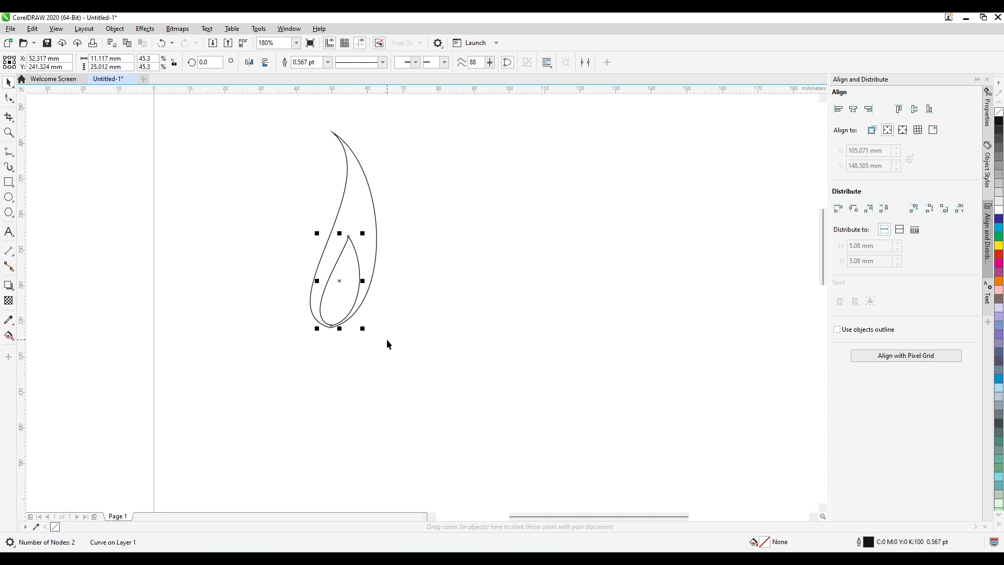
click(415, 251)
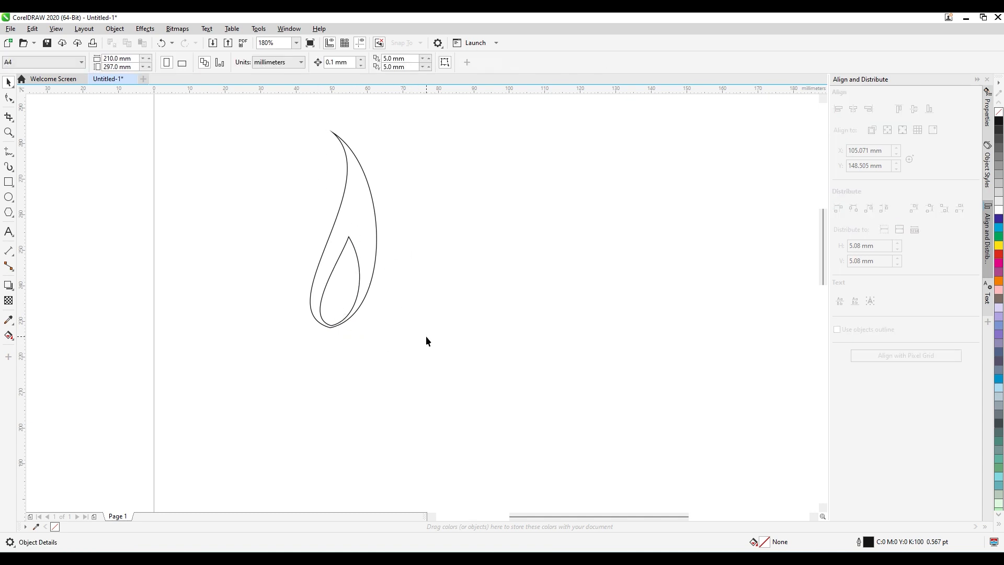
click(9, 285)
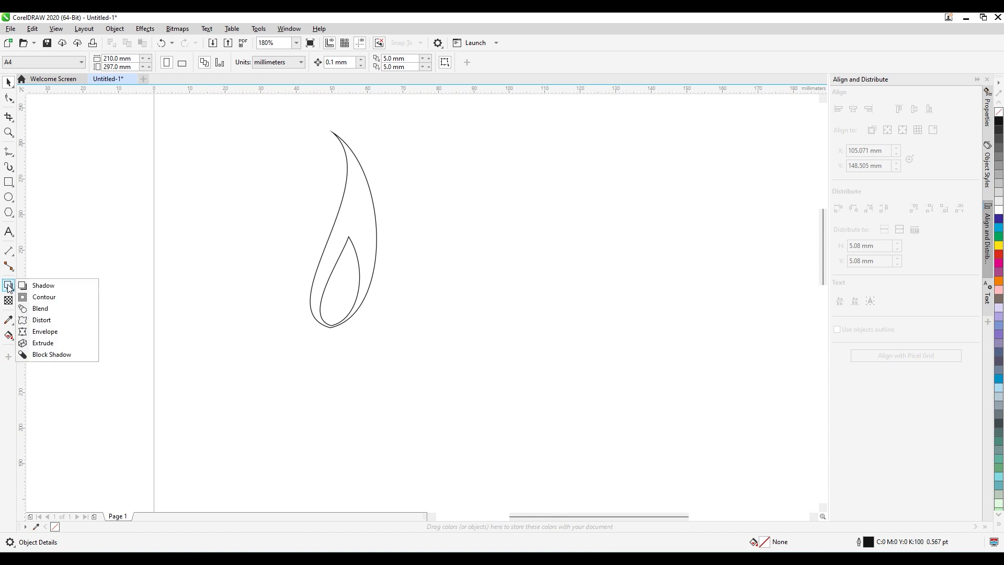
click(37, 309)
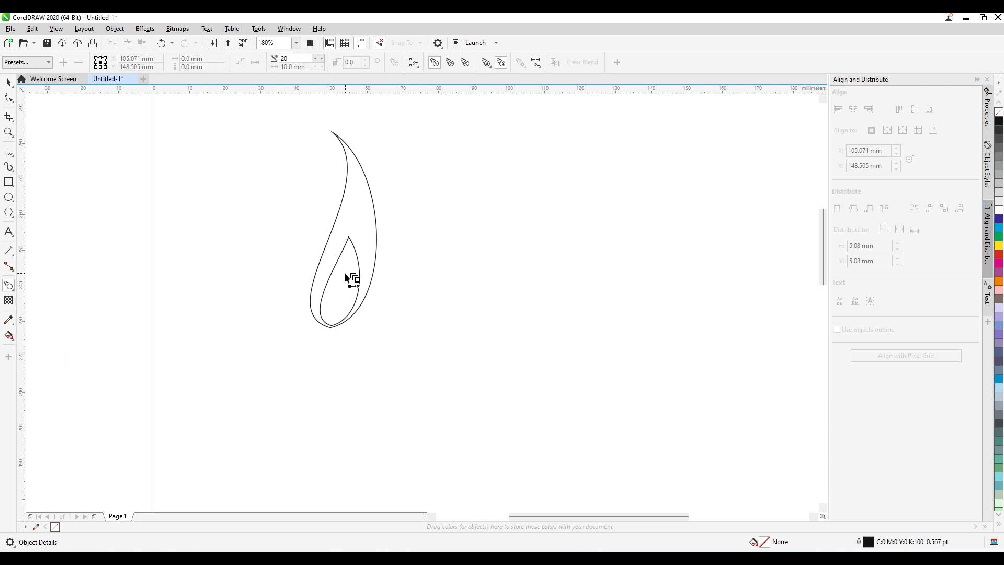
click(8, 82)
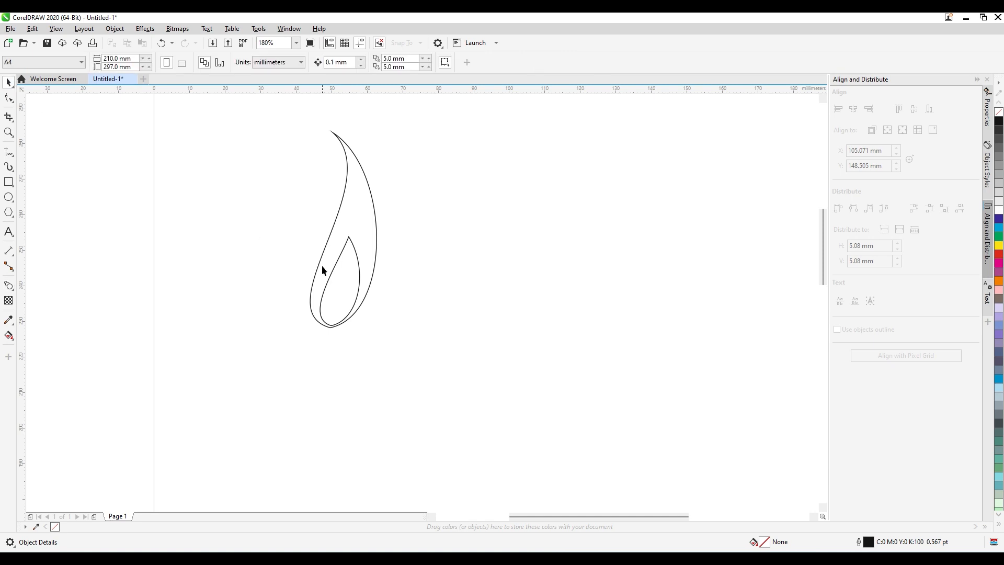
Fill the small inner flame with yellow and the large outer flame with red.
click(350, 303)
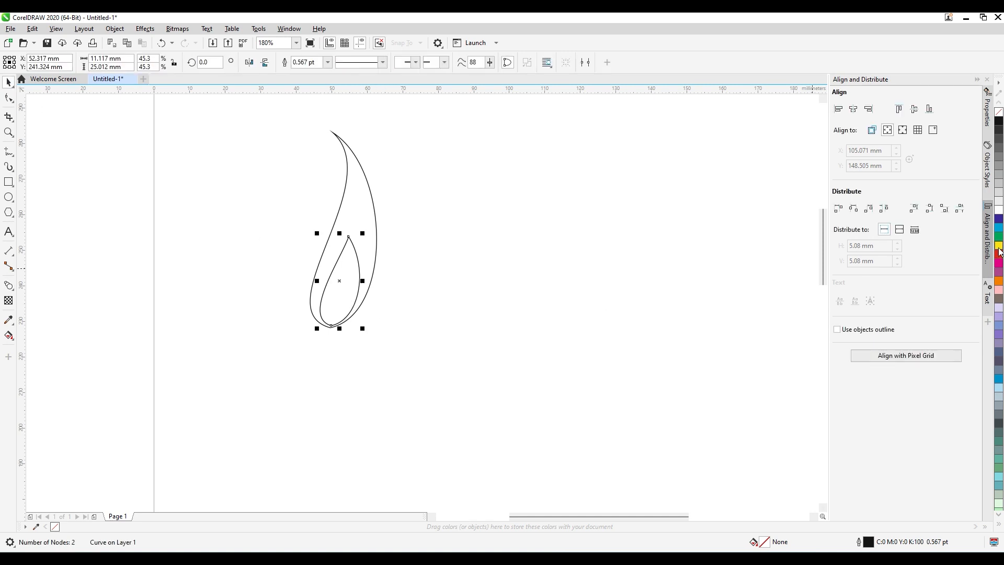
click(999, 246)
click(377, 225)
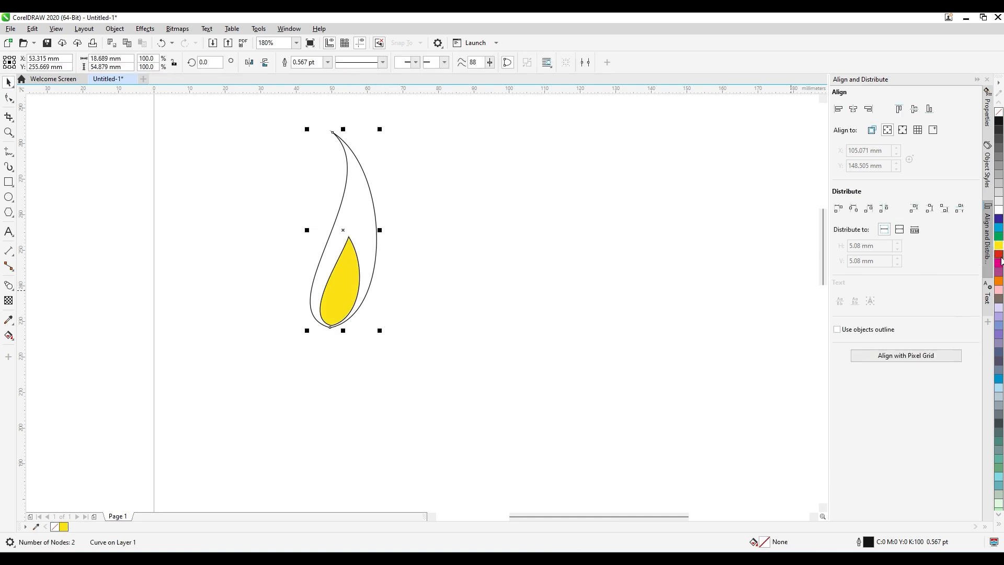
click(998, 255)
click(496, 284)
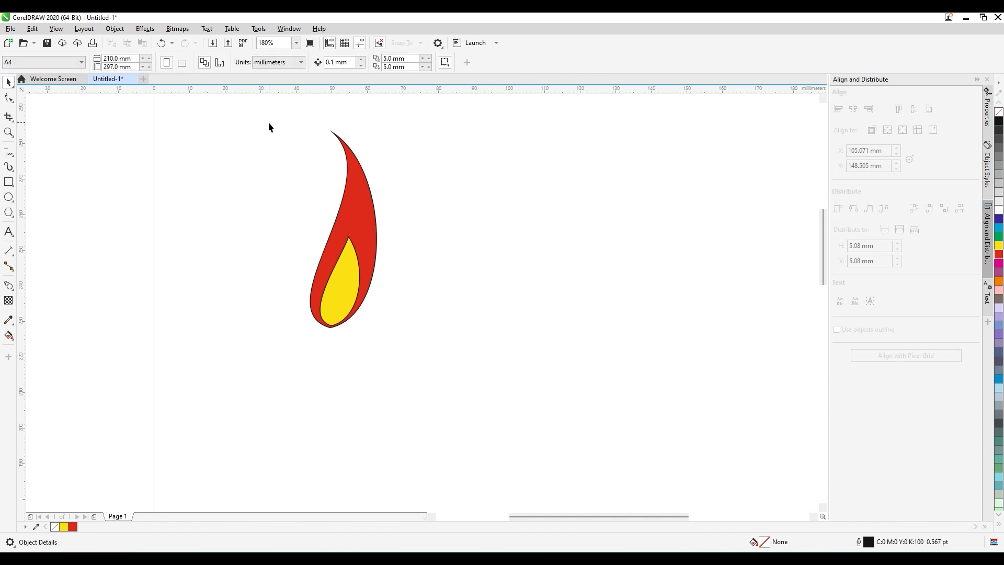
Remove the outlines from both flame shapes and clear the selection.
drag(268, 126, 437, 364)
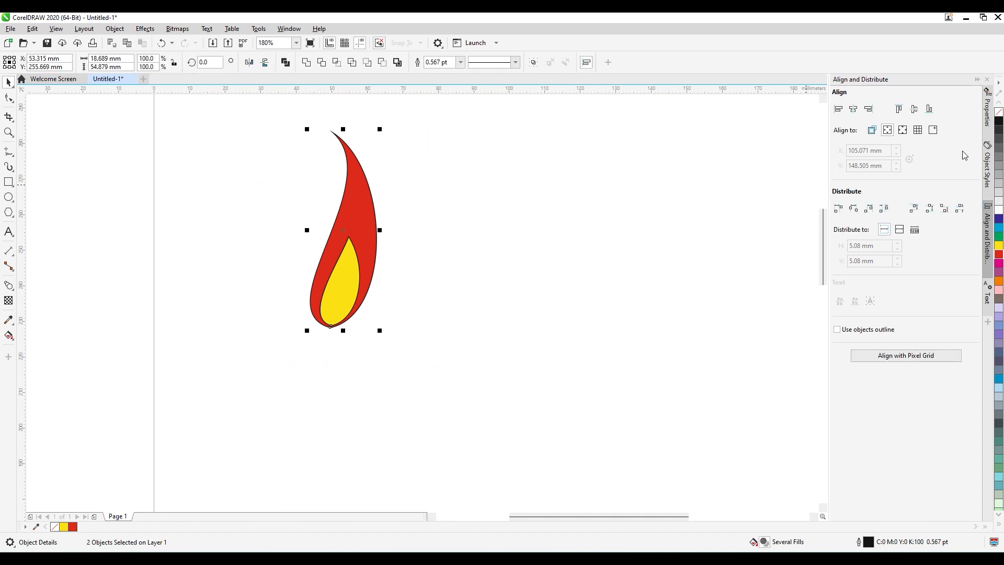
right_click(999, 112)
click(599, 250)
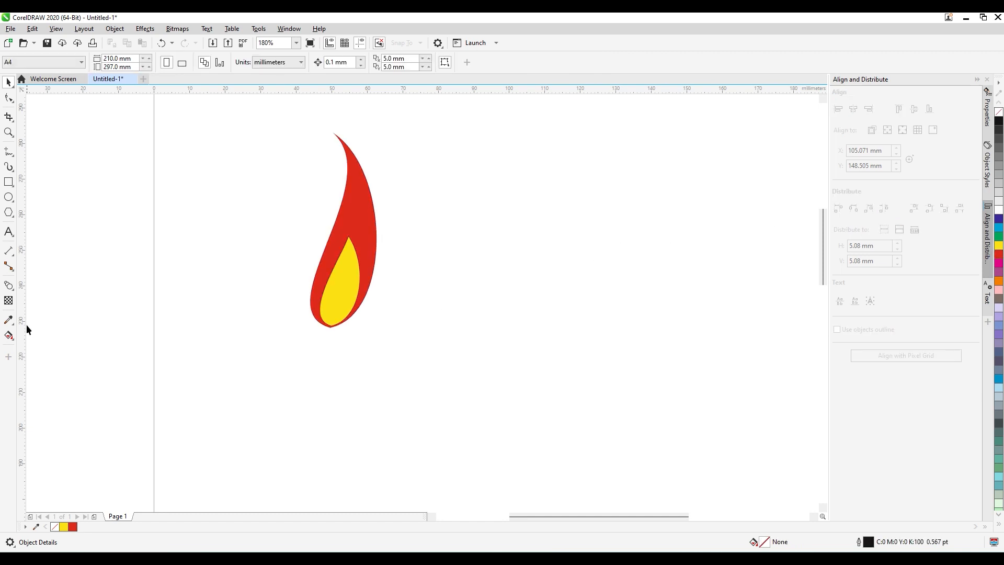
Create a 20-step Blend between the yellow inner flame and the red outer flame.
click(10, 286)
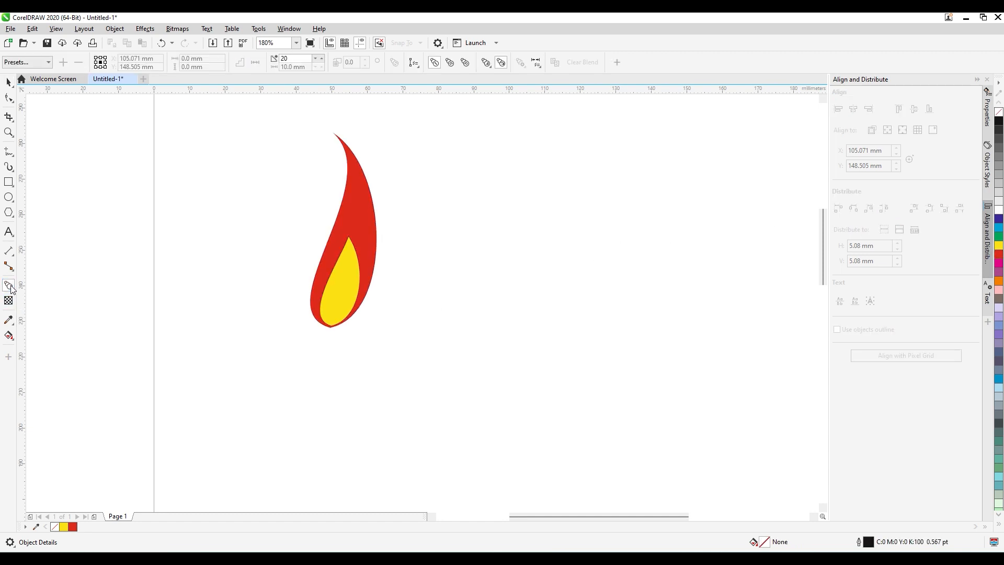
click(353, 262)
drag(354, 264, 357, 240)
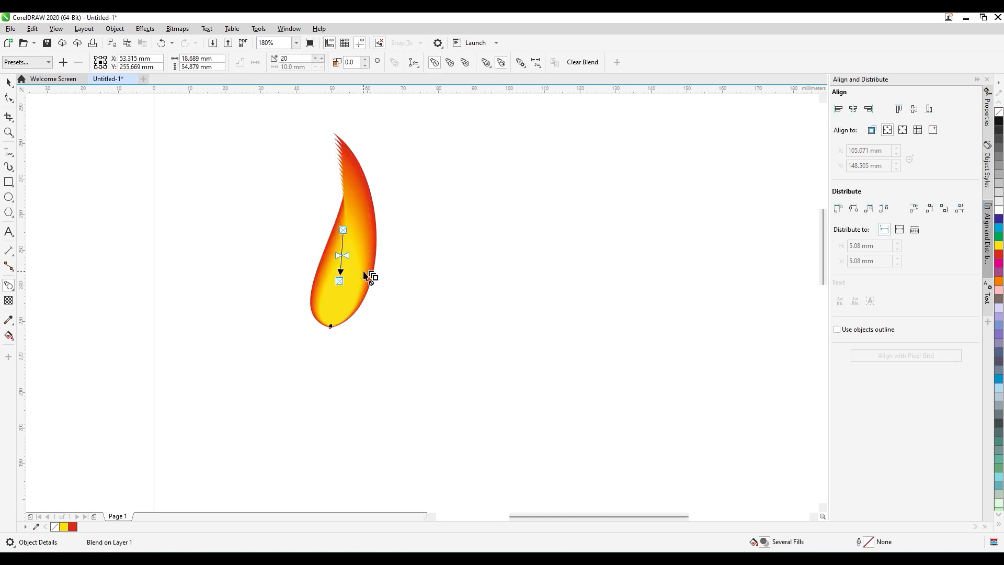
click(9, 82)
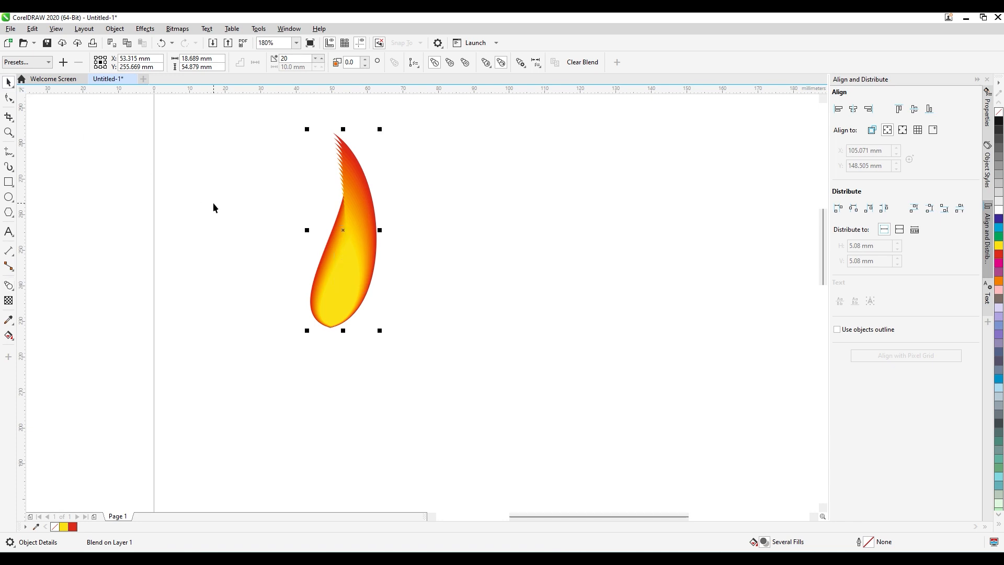
Skew the blend's yellow control curve horizontally so its tip leans right and the shape is about 13 mm wide.
click(350, 280)
click(338, 281)
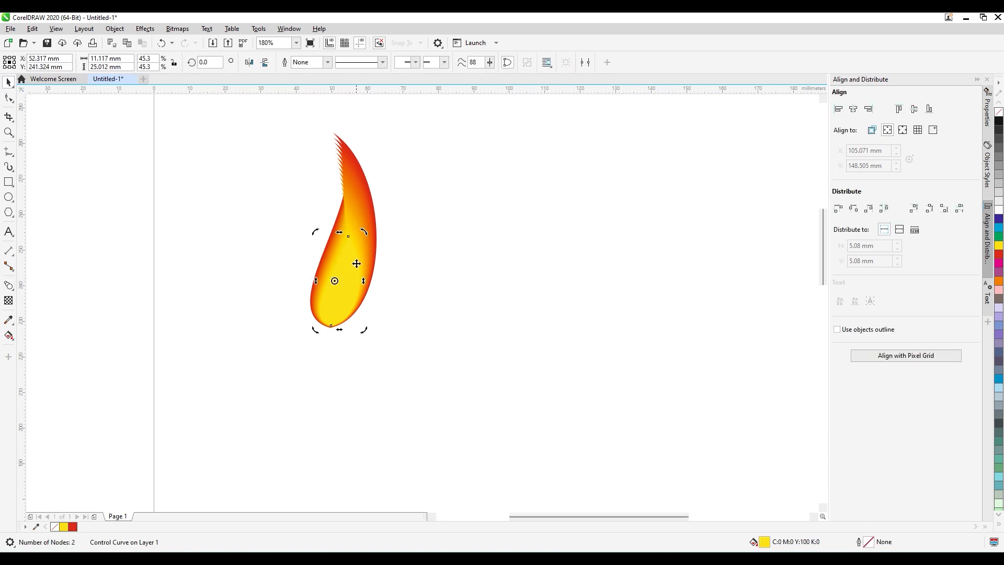
drag(340, 233, 349, 232)
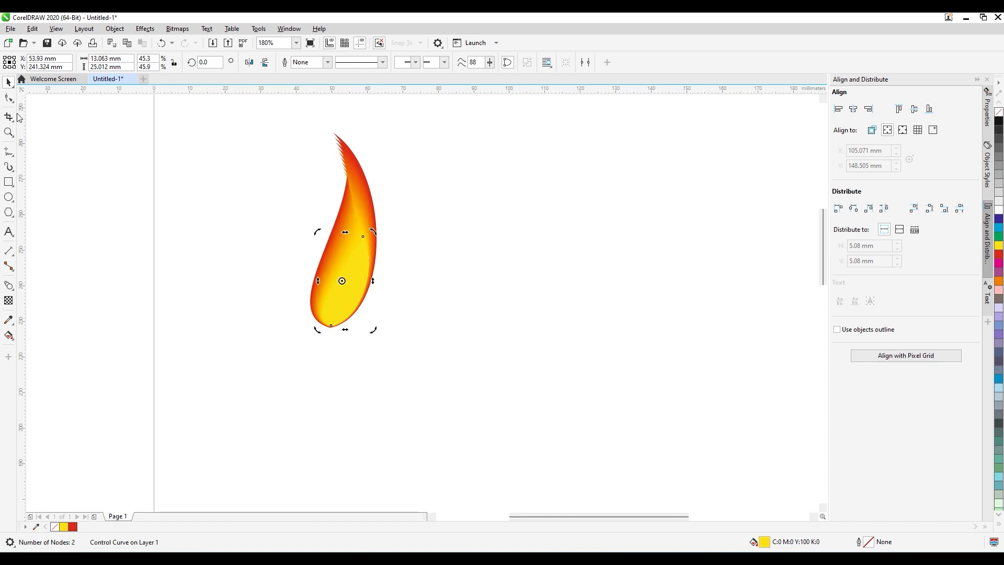
Raise the yellow flame's top node about 10 mm near the outer flame's right edge and lengthen its curve handle.
key(F10)
click(364, 239)
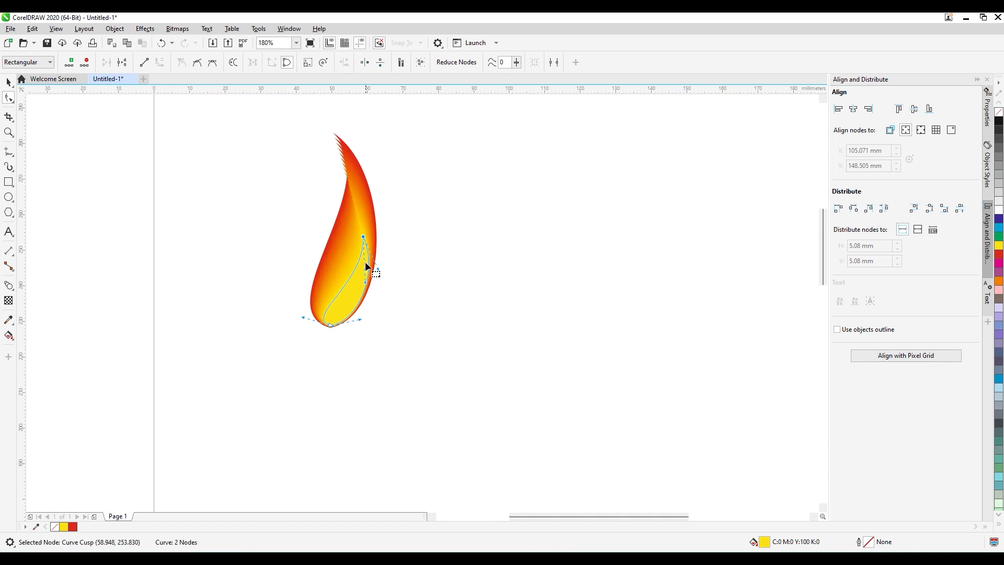
drag(364, 237, 370, 199)
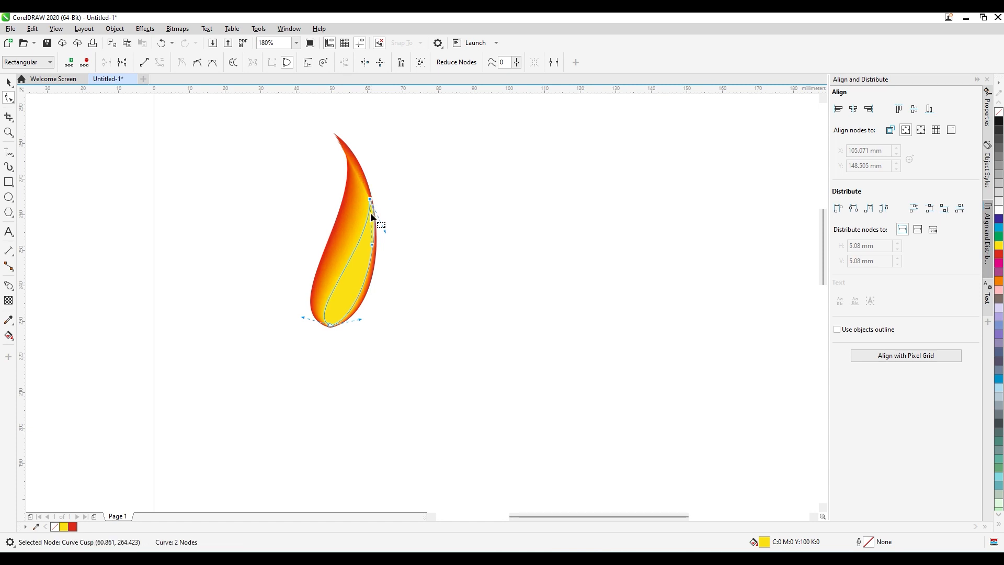
mouse_move(373, 244)
mouse_down()
mouse_move(370, 257)
mouse_move(386, 233)
mouse_move(383, 257)
mouse_up()
drag(369, 198, 369, 200)
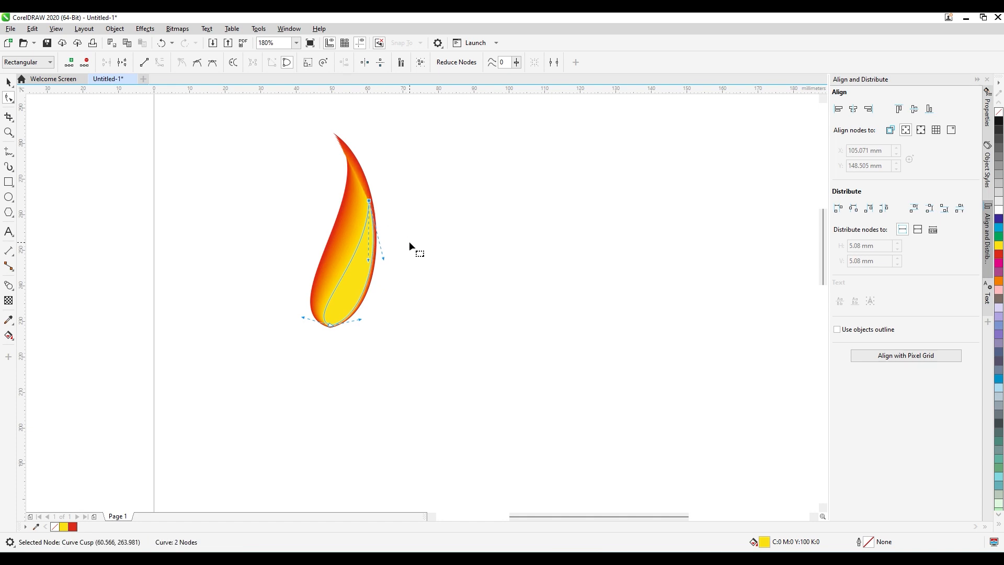
Adjust the top node's curve handles on the red outer flame to widen it to about 21.5 by 55 mm.
key(space)
click(314, 313)
key(space)
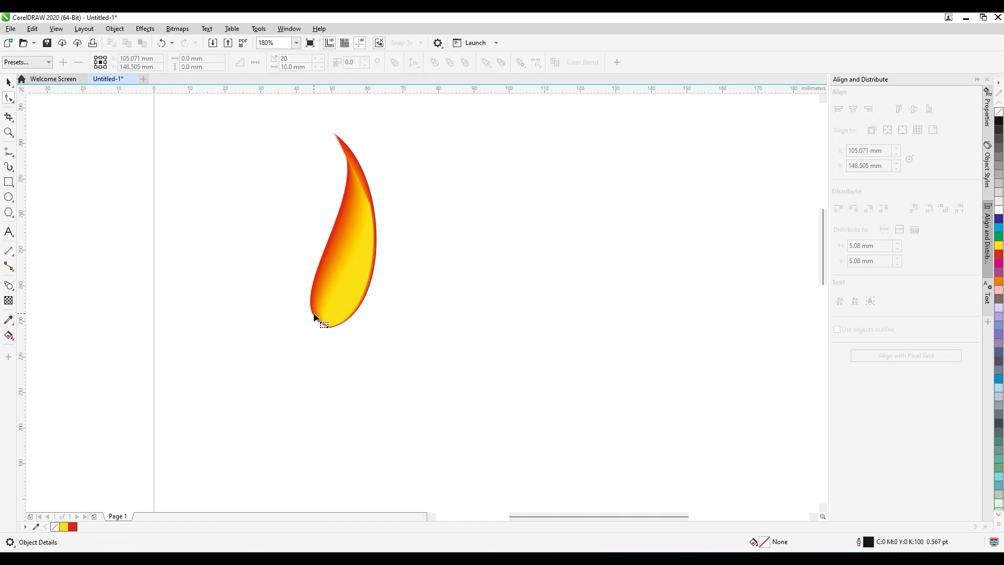
click(336, 134)
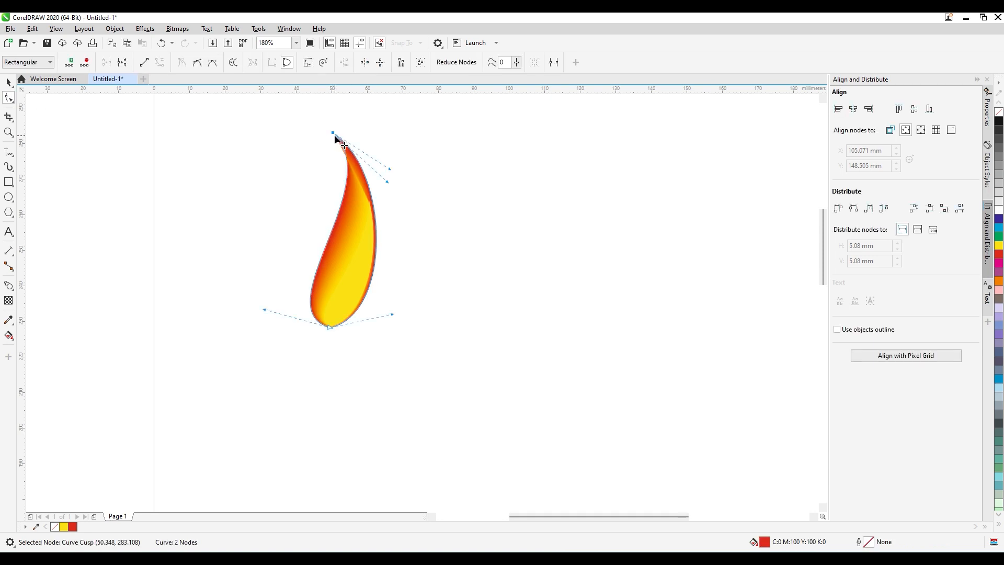
drag(391, 186, 355, 210)
Move the yellow flame's top node inward and adjust its handles to shape a flame about 12 by 32 mm.
click(358, 272)
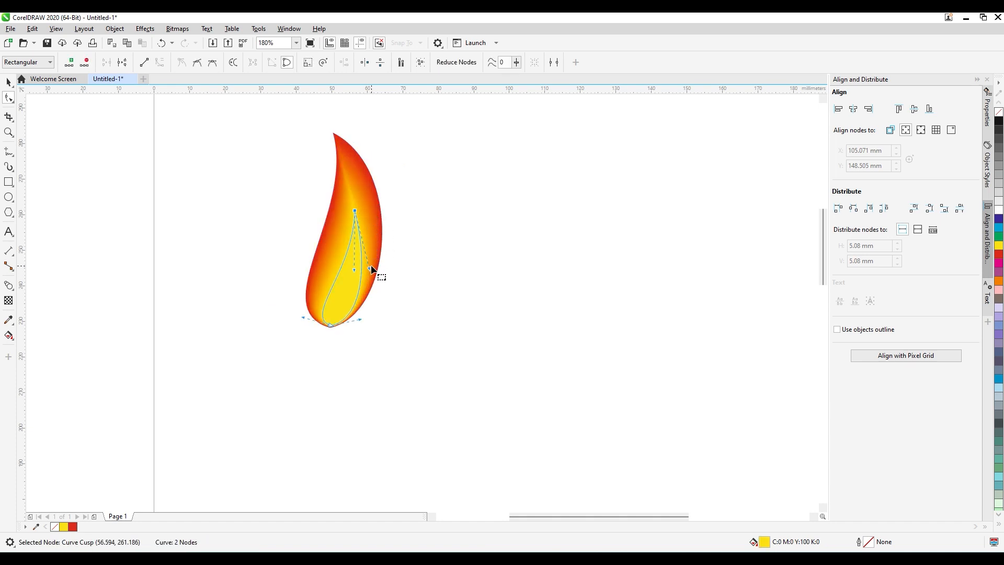
drag(370, 268, 347, 269)
key(space)
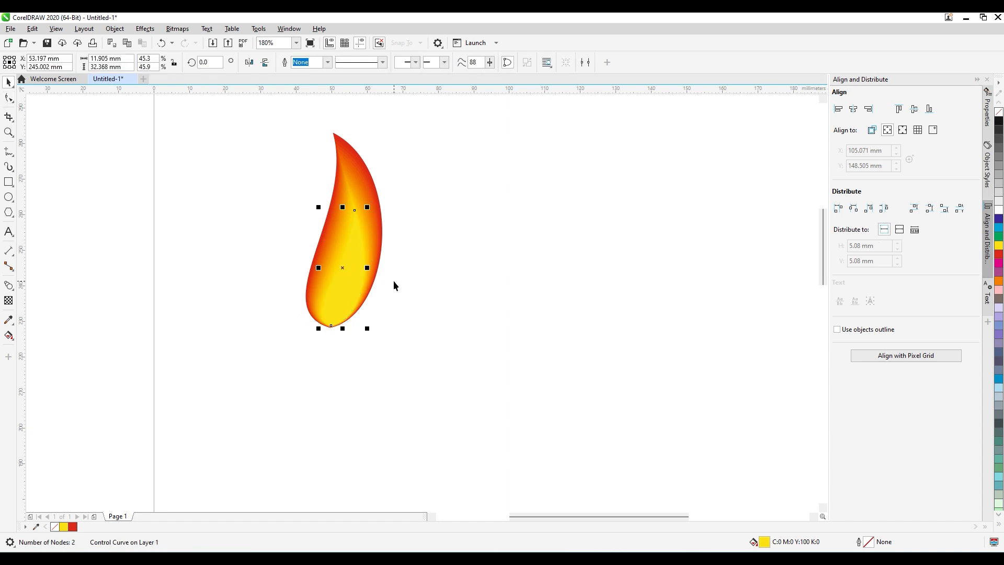
click(393, 282)
Examine the blend's number-of-steps setting and the colour bands in the upper part of the flame up close.
click(353, 265)
click(354, 184)
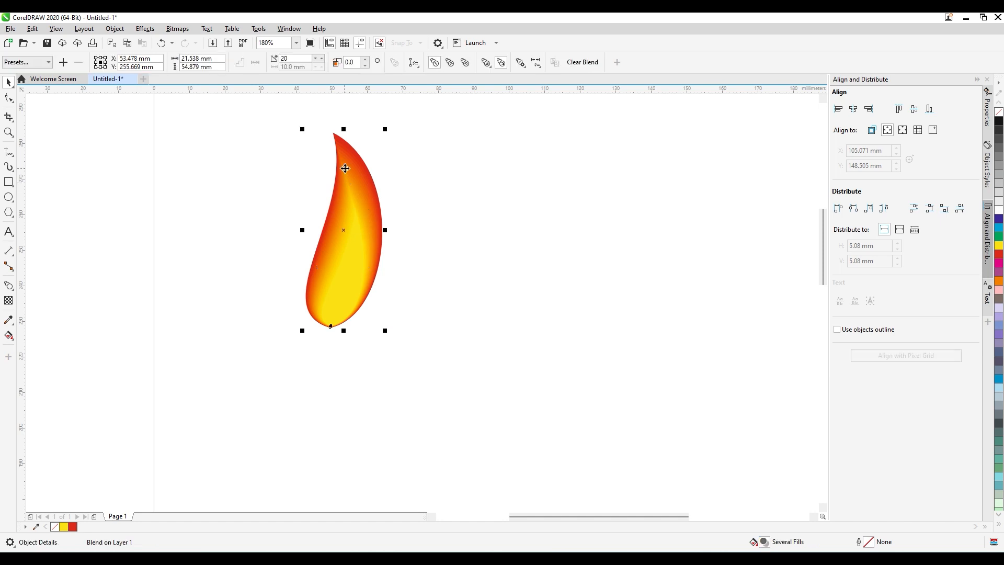
click(351, 249)
click(295, 59)
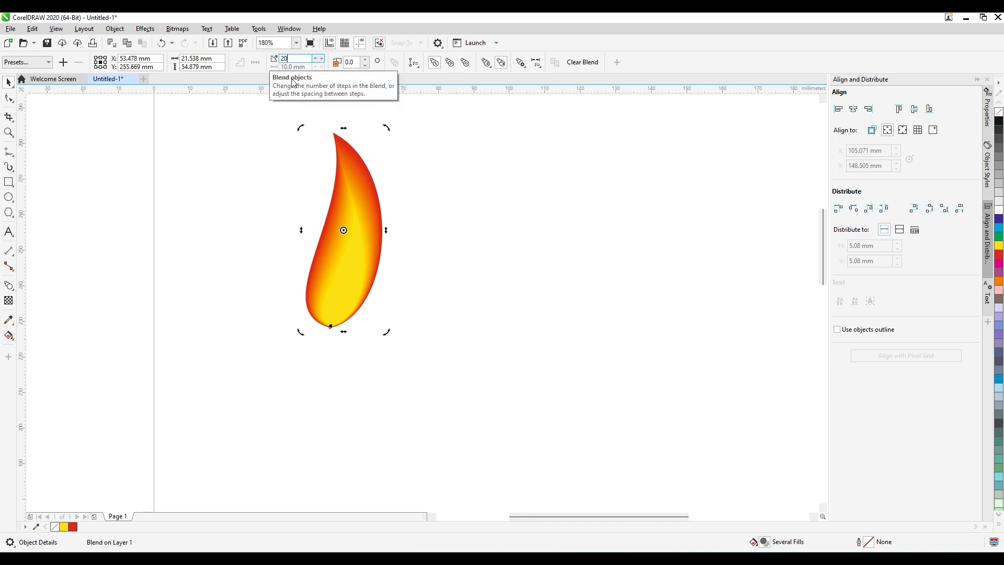
click(268, 200)
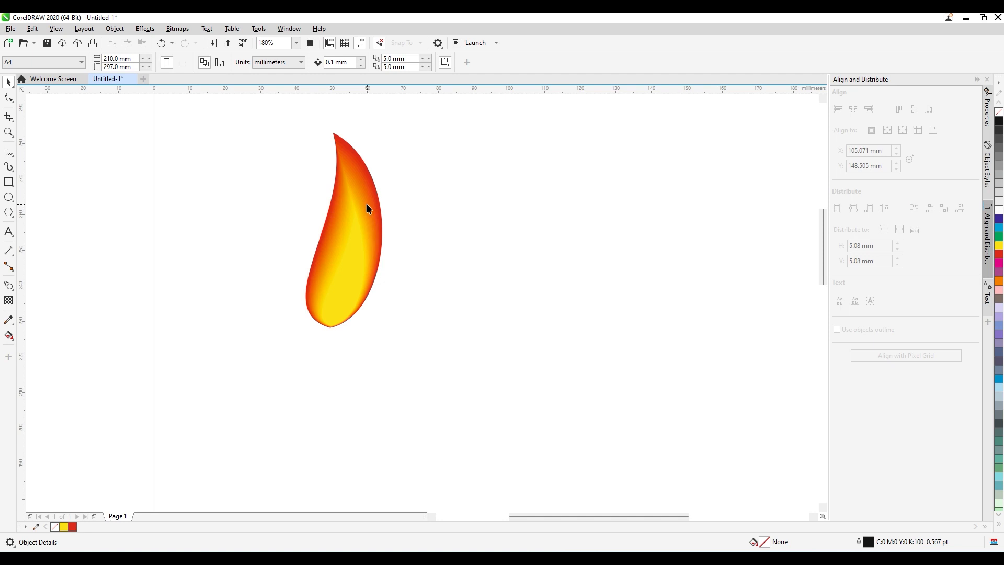
key(z)
drag(317, 126, 386, 224)
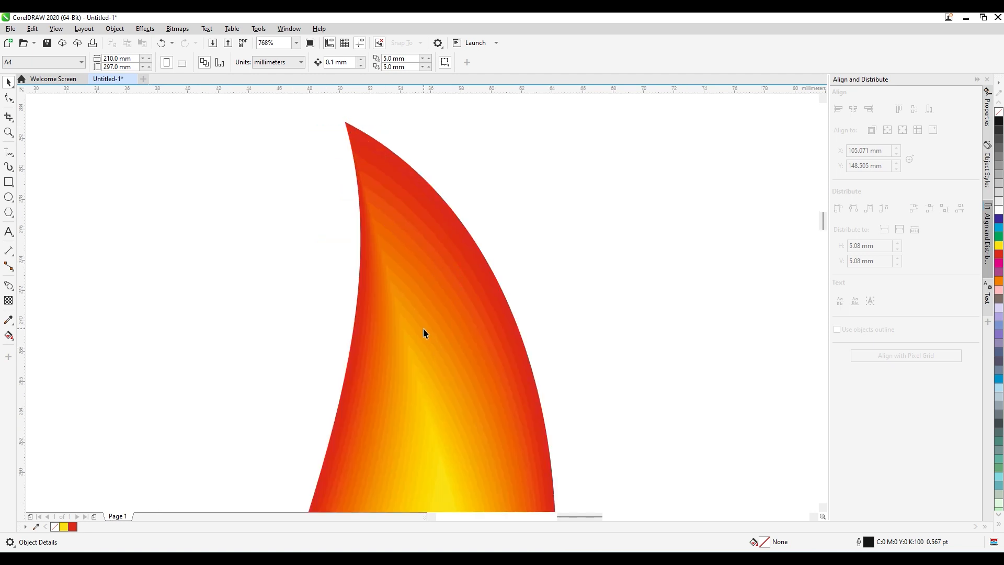
key(z)
drag(326, 210, 546, 322)
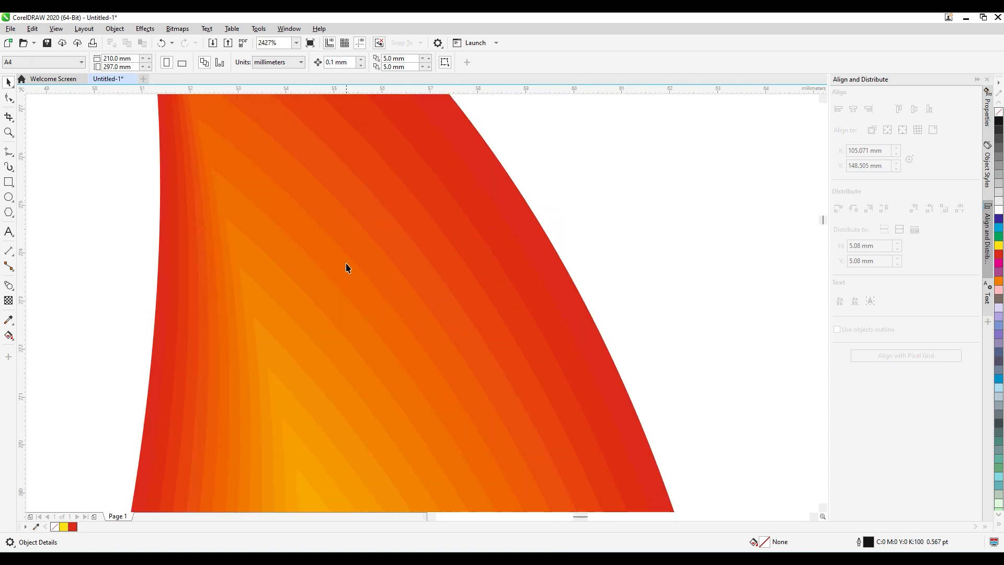
Try the flame blend with 10 steps, with 200 steps, and with 10 steps again.
click(329, 175)
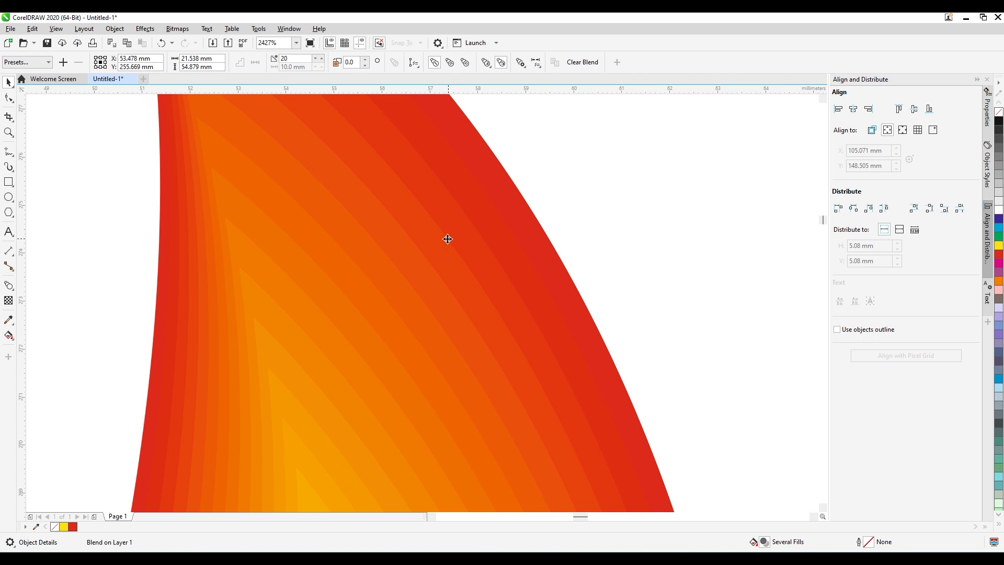
click(283, 59)
text(100)
key(Return)
click(295, 59)
text(200)
key(Return)
double_click(294, 58)
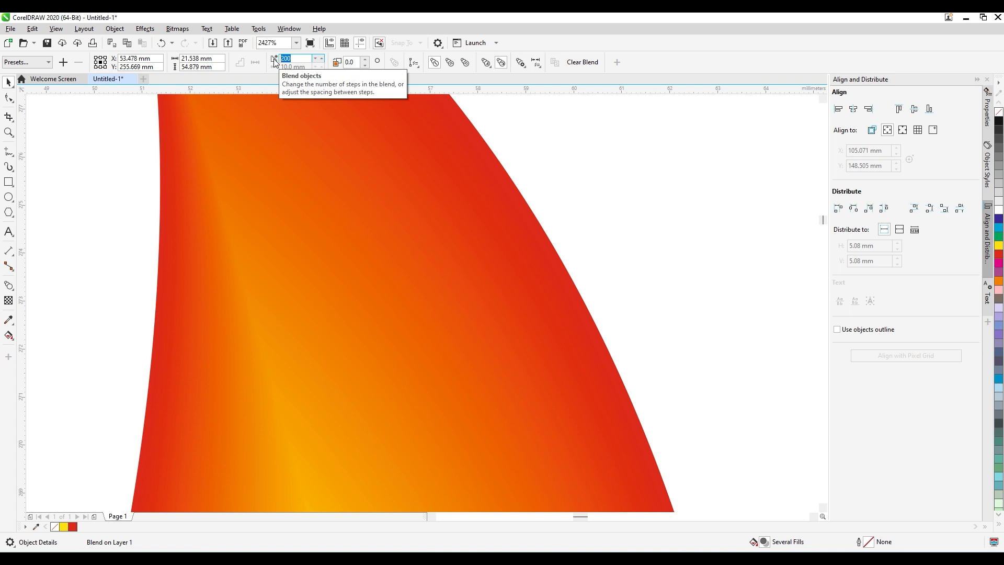
text(10)
key(Return)
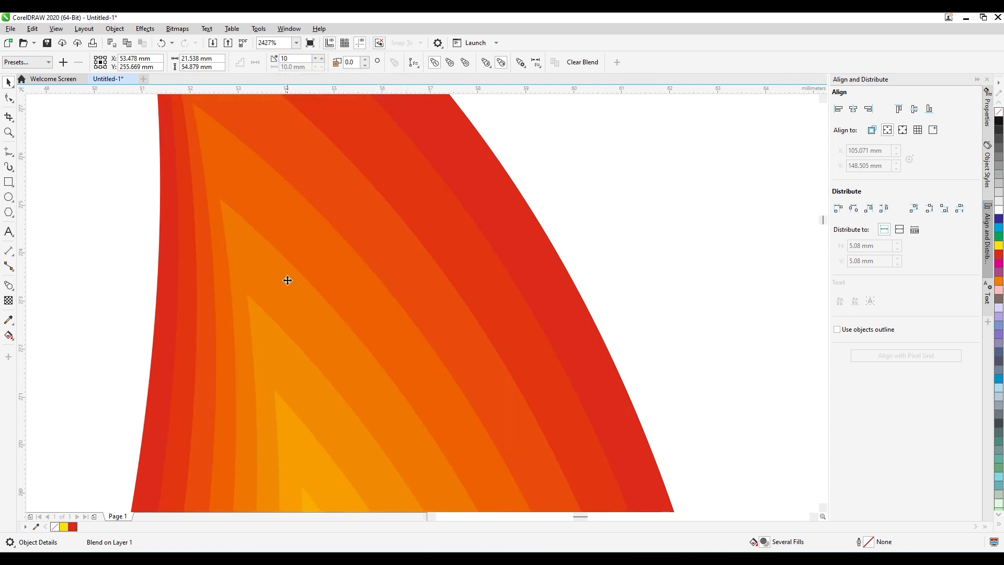
Set the flame blend's number of steps to 200, show the whole flame and clear the selection.
double_click(292, 58)
text(200)
key(Return)
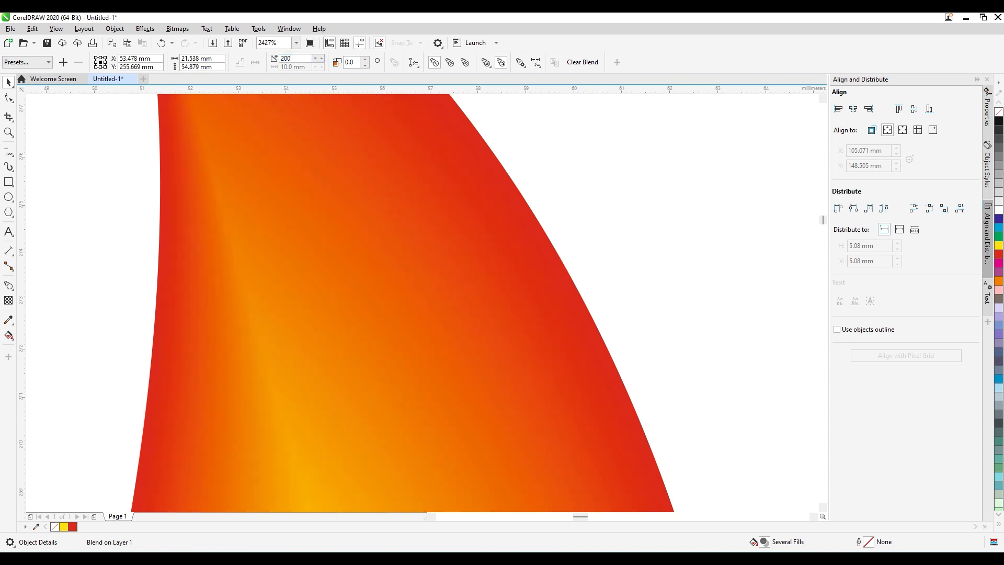
key(F4)
click(548, 351)
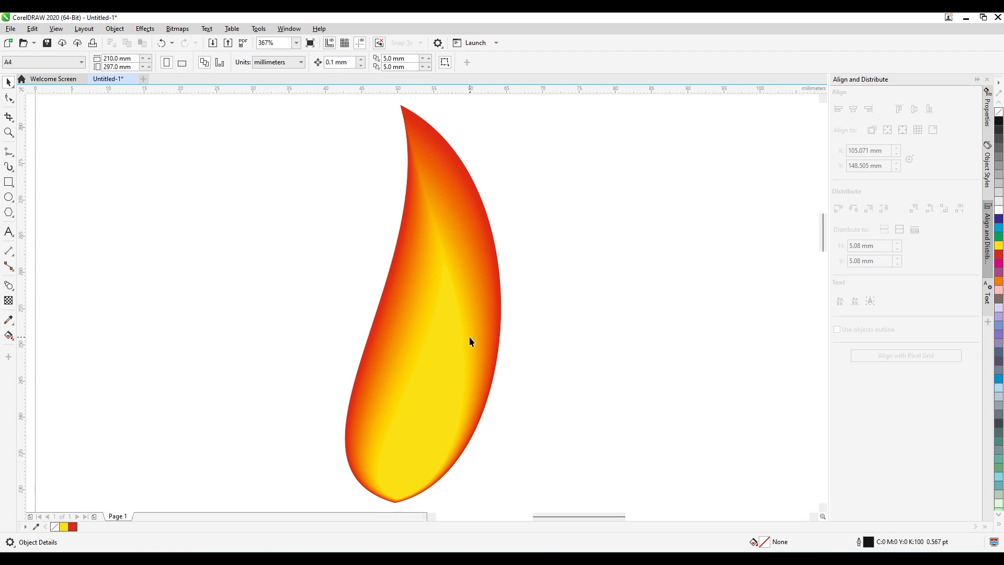
Lower the yellow flame's top node about 5 mm, adjust its two curve handles to narrow the core, and clear the selection.
click(456, 385)
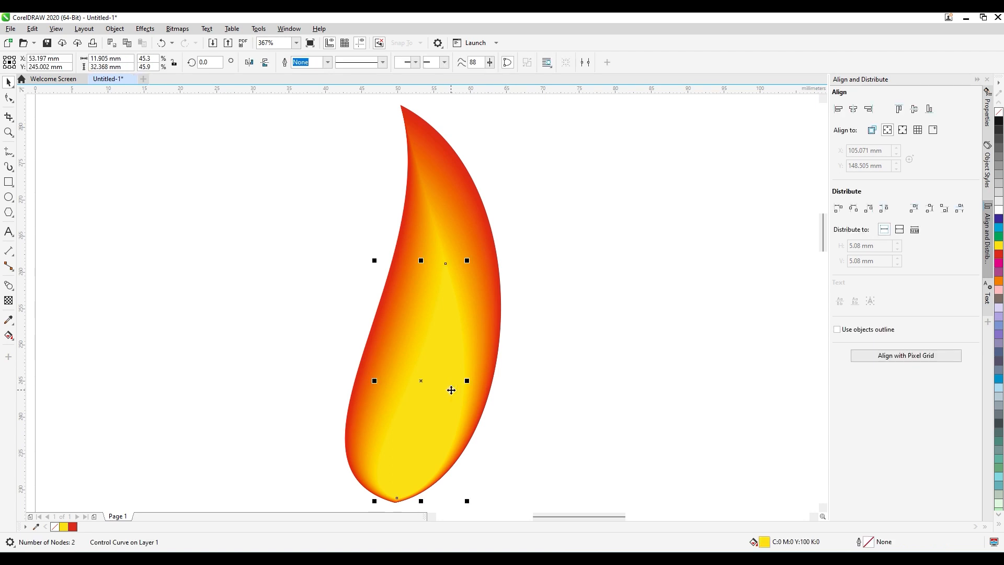
click(8, 97)
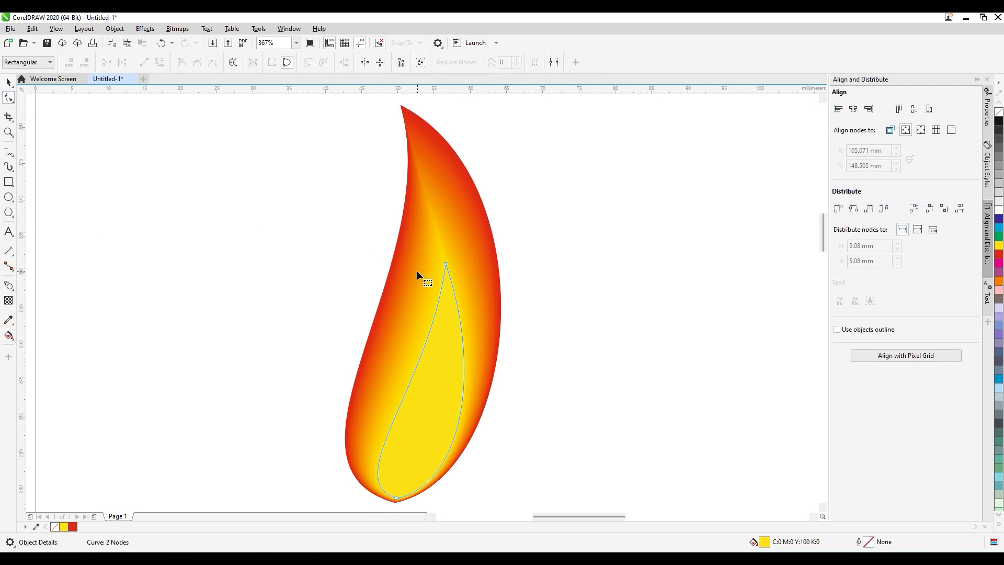
click(445, 265)
drag(430, 388, 416, 372)
drag(448, 269, 448, 311)
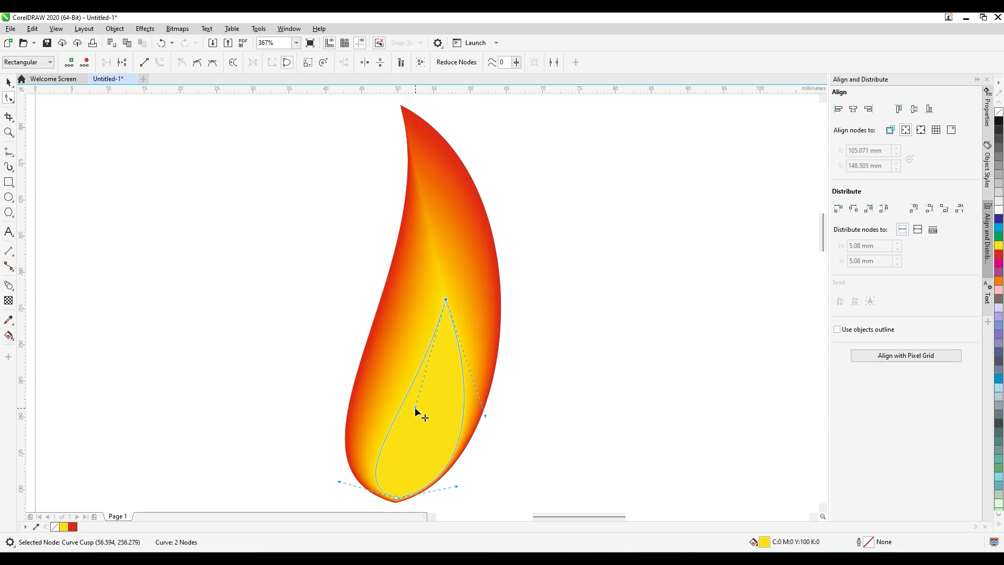
drag(416, 409, 446, 361)
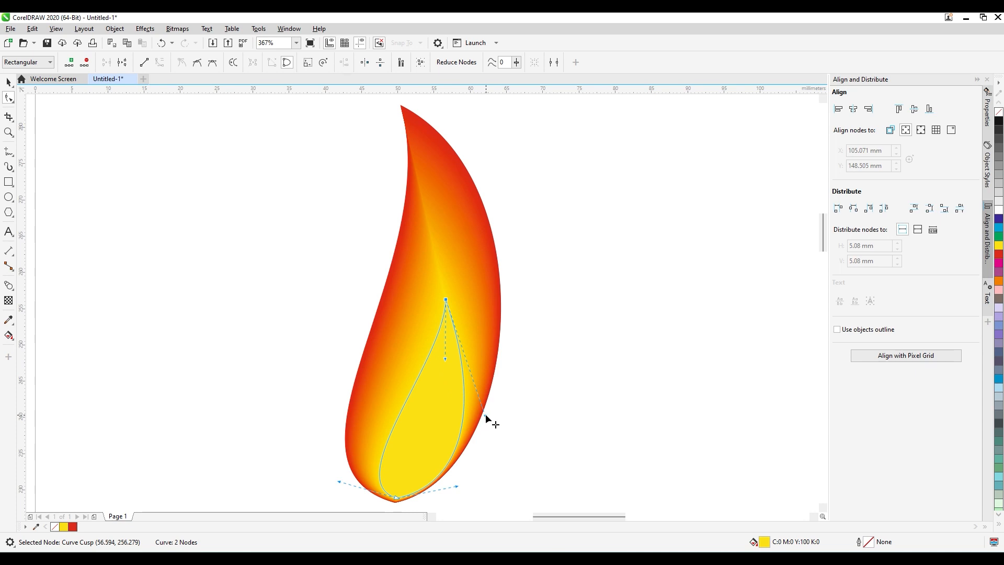
drag(485, 416, 466, 422)
key(space)
click(507, 431)
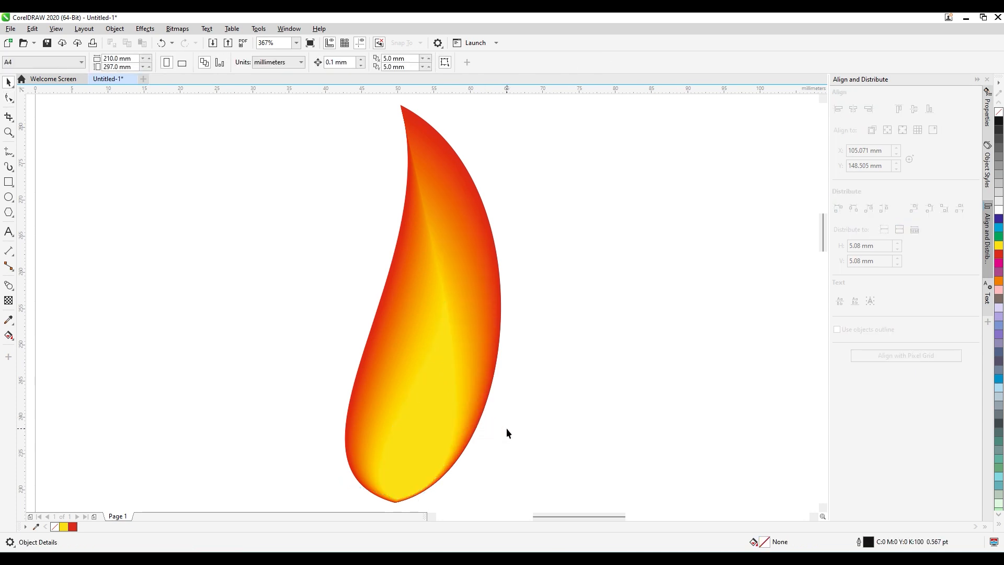
Draw a nearly horizontal line about 53 mm long extending right from the flame's base, doubled back to its starting point.
scroll(505, 428, down, 2)
click(822, 509)
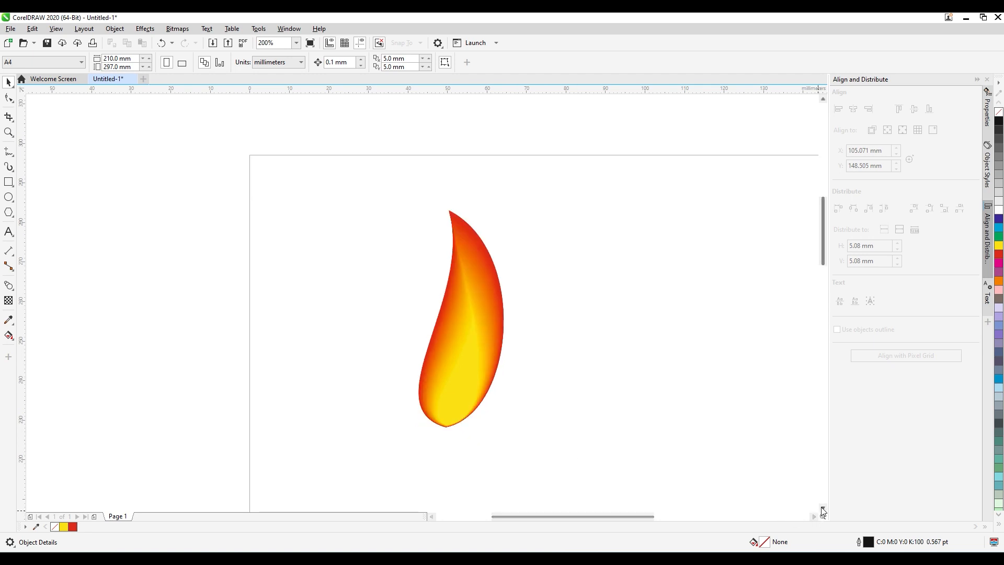
click(823, 509)
click(822, 510)
click(822, 99)
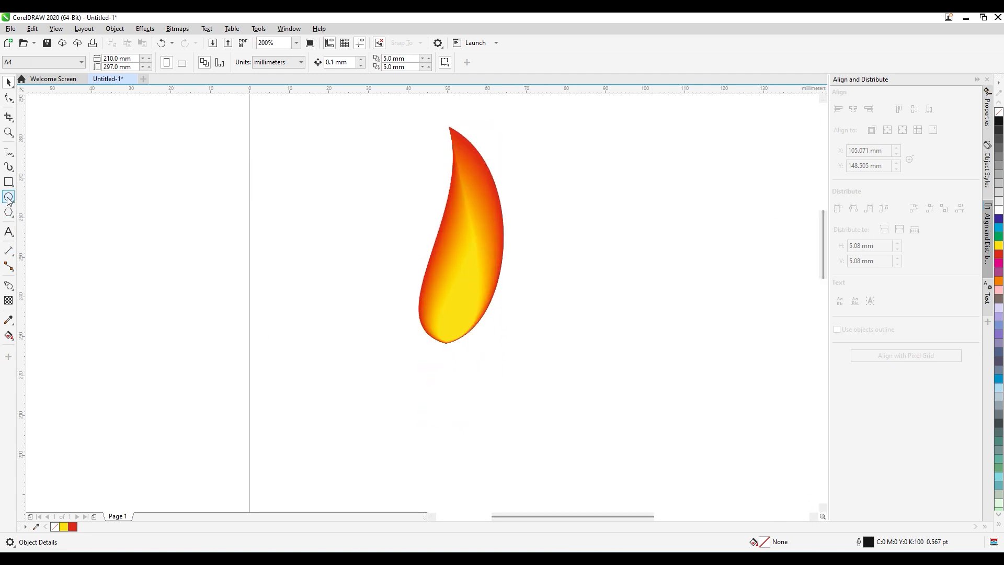
click(8, 153)
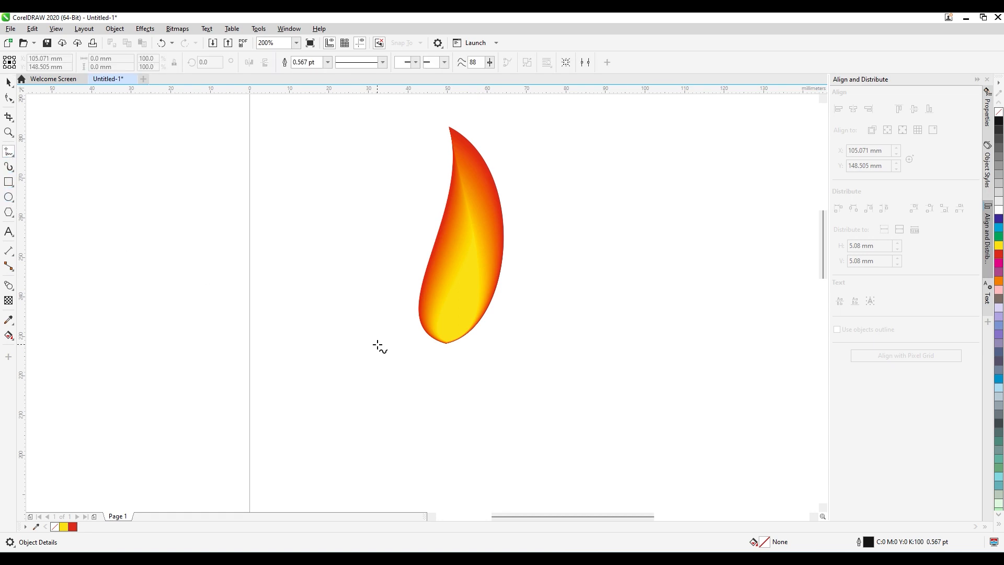
click(447, 344)
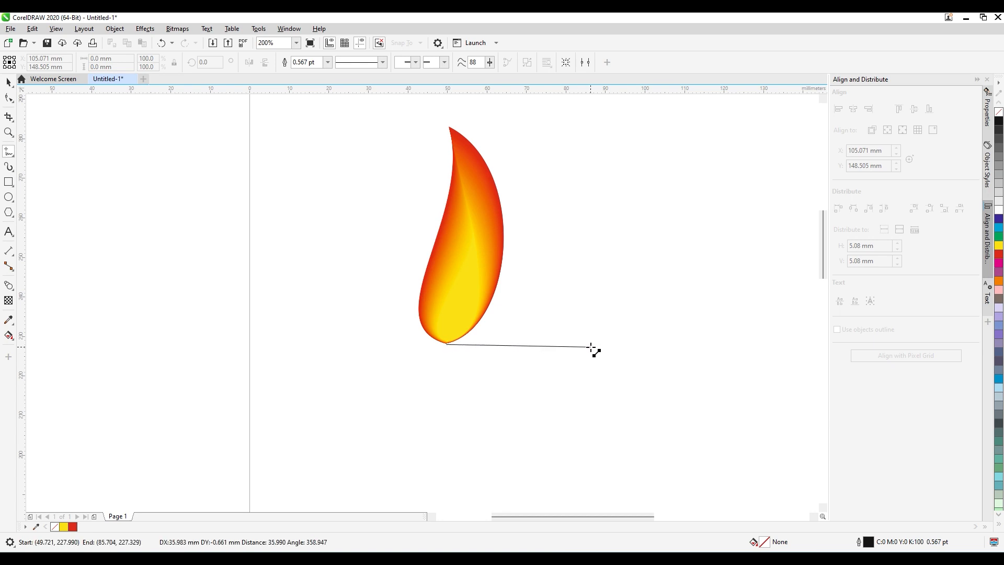
click(659, 344)
click(660, 344)
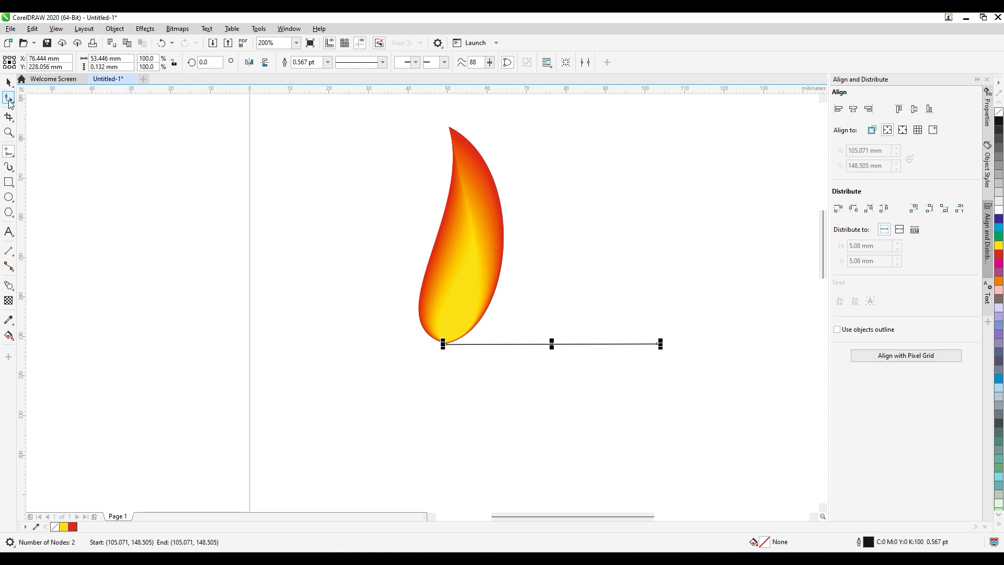
Convert the line to curves and bow it into a symmetrical lens shape about 7.6 mm high.
click(8, 99)
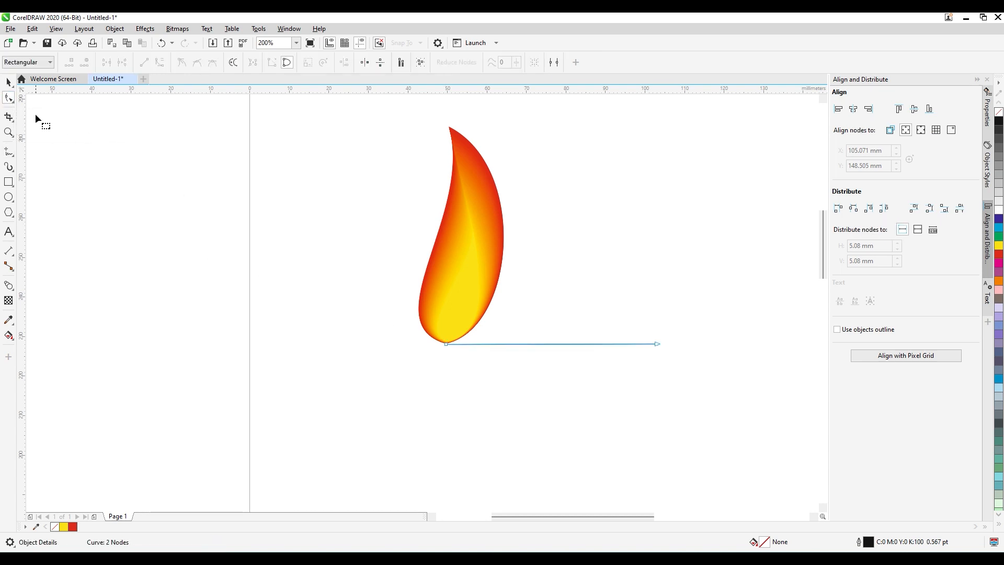
drag(721, 384, 731, 389)
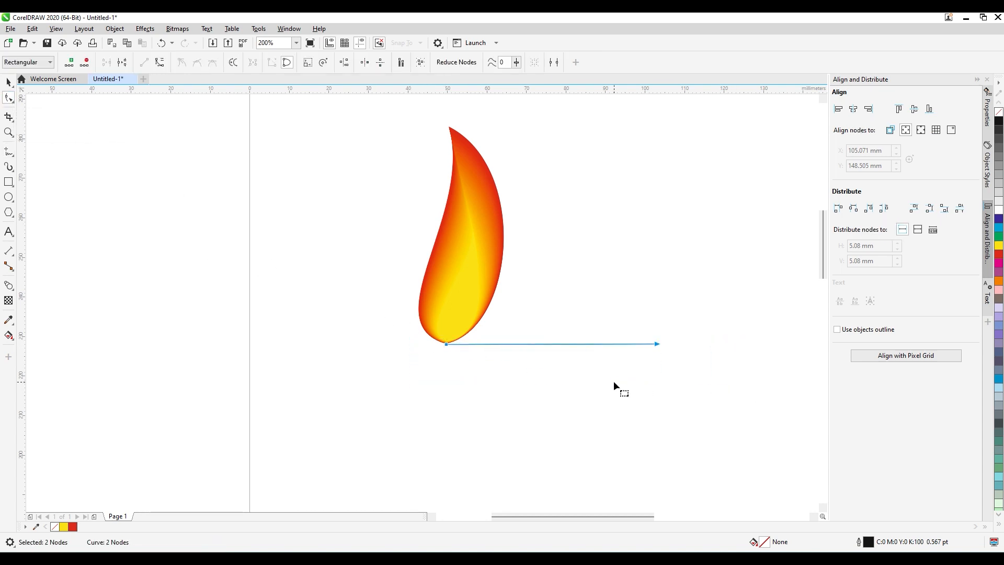
click(159, 63)
mouse_move(538, 344)
mouse_down()
mouse_move(540, 356)
mouse_move(543, 329)
mouse_up()
click(657, 344)
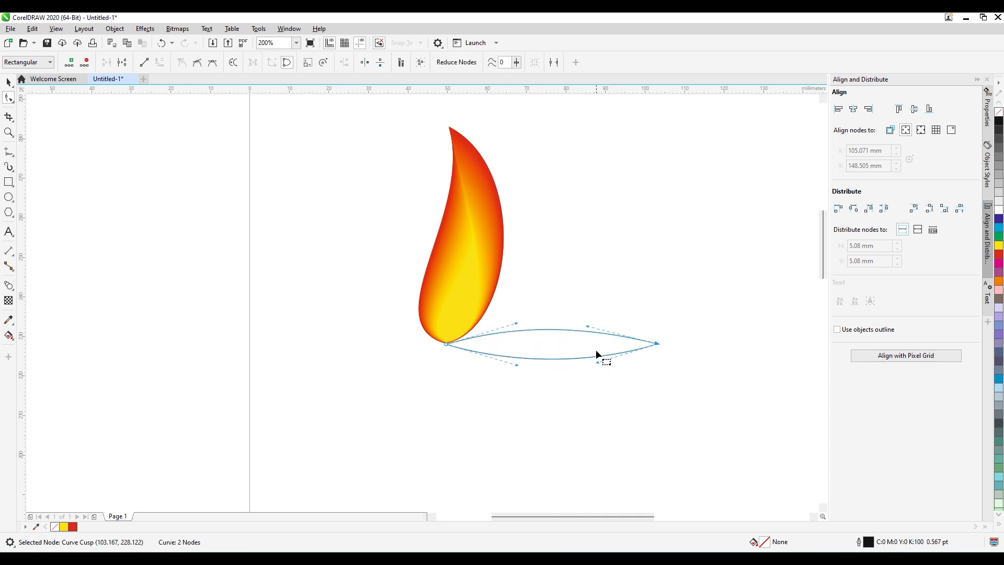
drag(588, 326, 588, 325)
key(space)
click(590, 410)
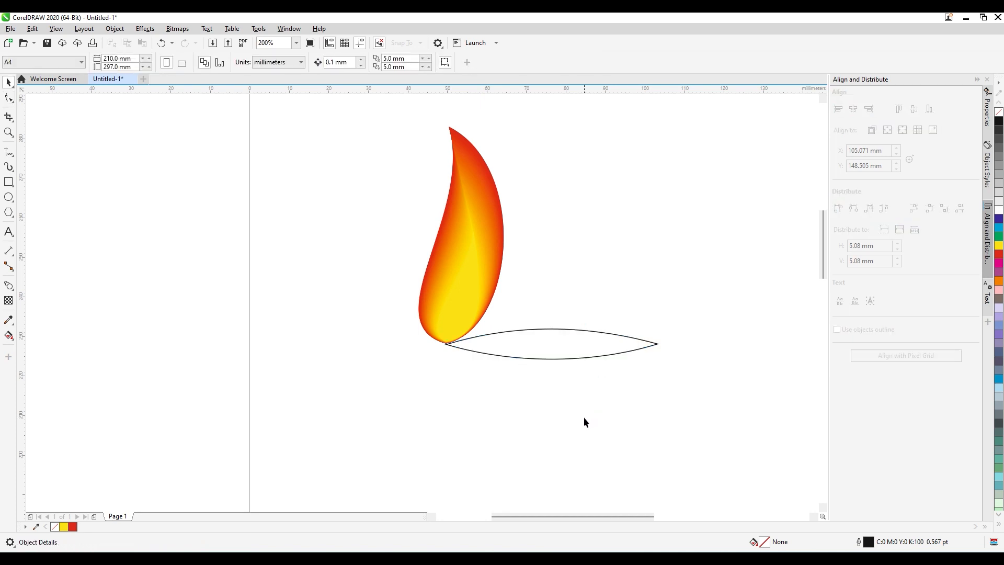
Draw a circle about 53 mm in diameter around the lens shape and fit its sides to the lens's two end points.
click(9, 196)
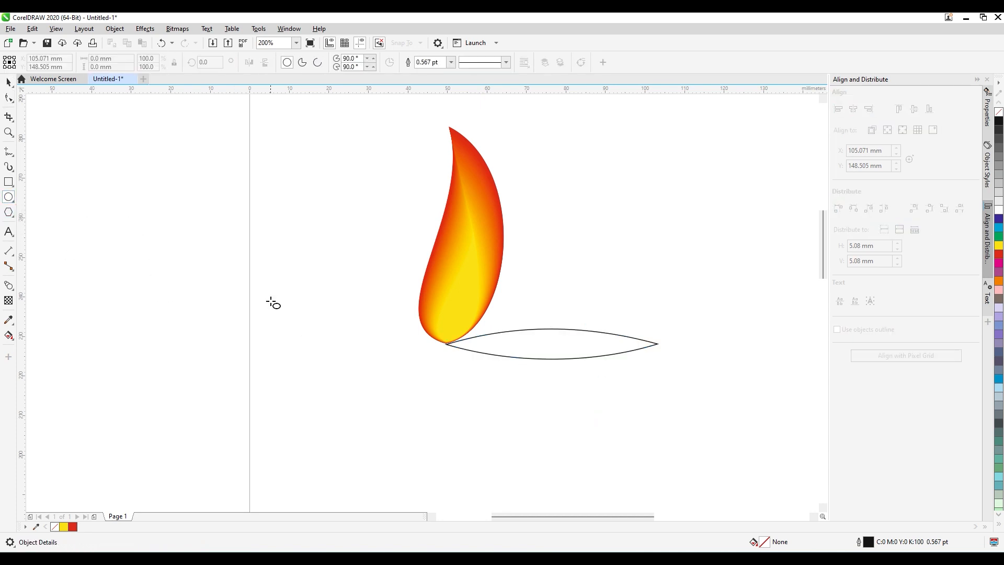
drag(346, 331, 587, 415)
key(space)
drag(628, 265, 661, 221)
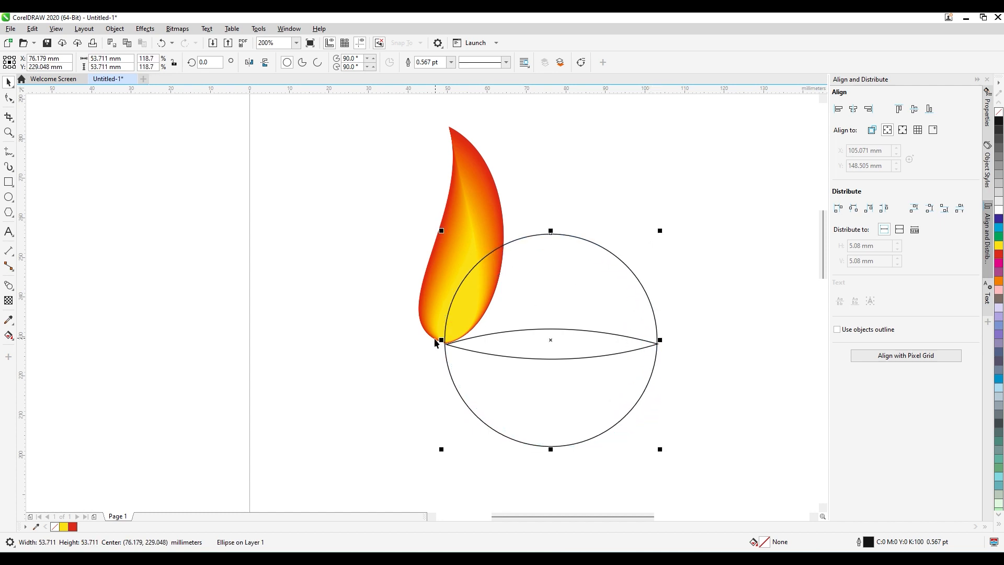
drag(440, 450, 445, 450)
click(401, 421)
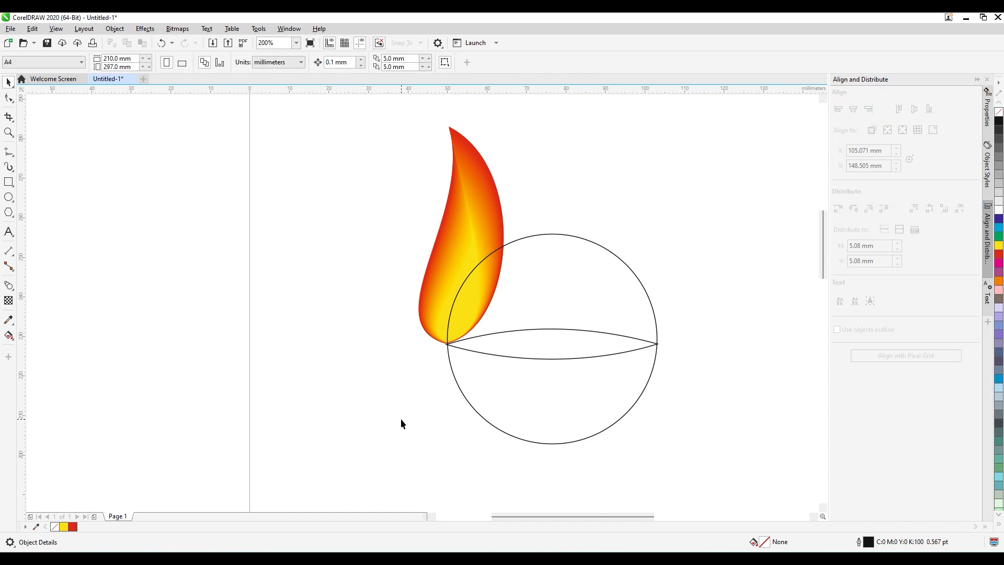
Trim the circle with the lens shape.
click(571, 355)
drag(699, 328, 673, 336)
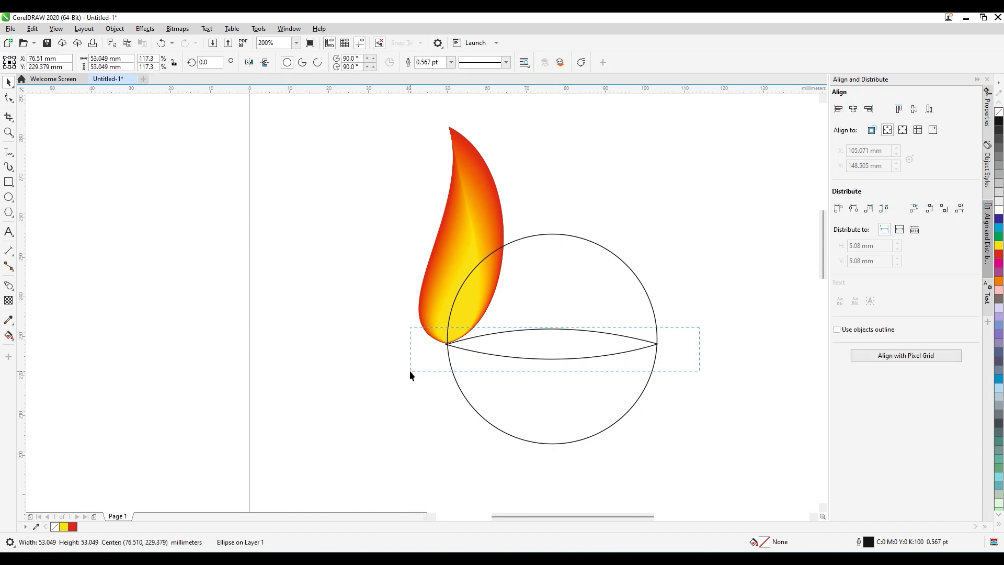
drag(410, 371, 407, 373)
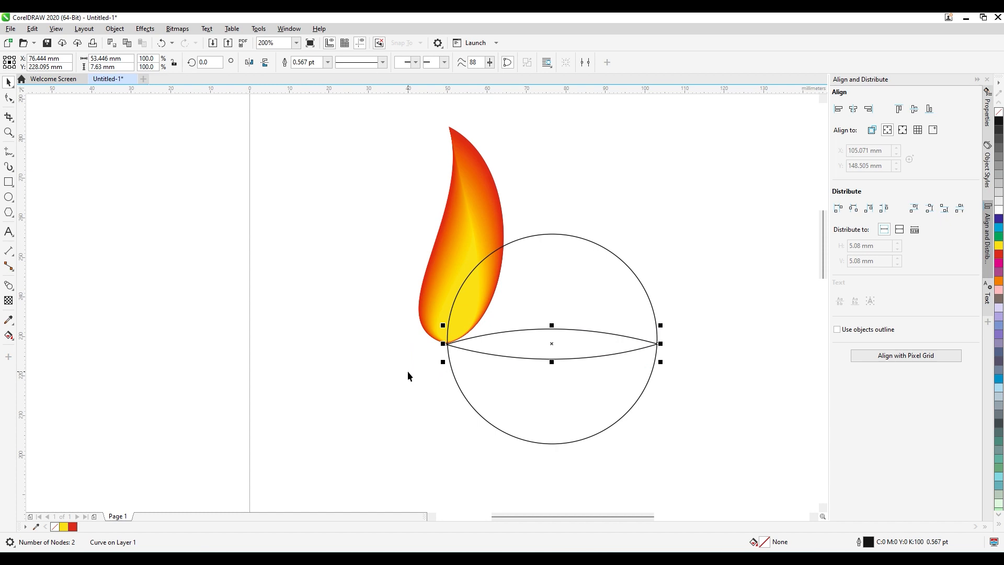
shift+click(552, 235)
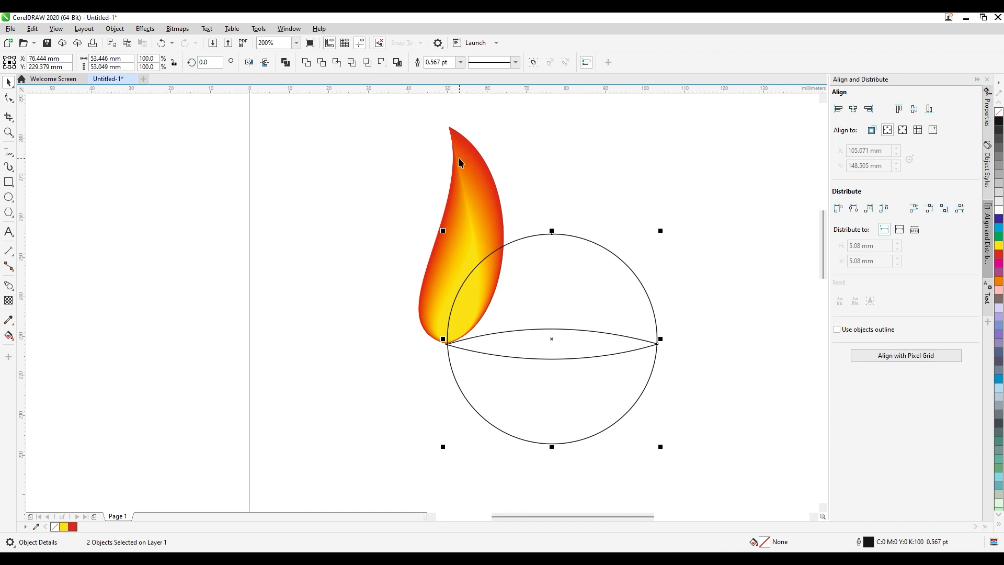
click(321, 63)
Try moving the trimmed circle aside to check the cut, and undo the moves.
click(330, 257)
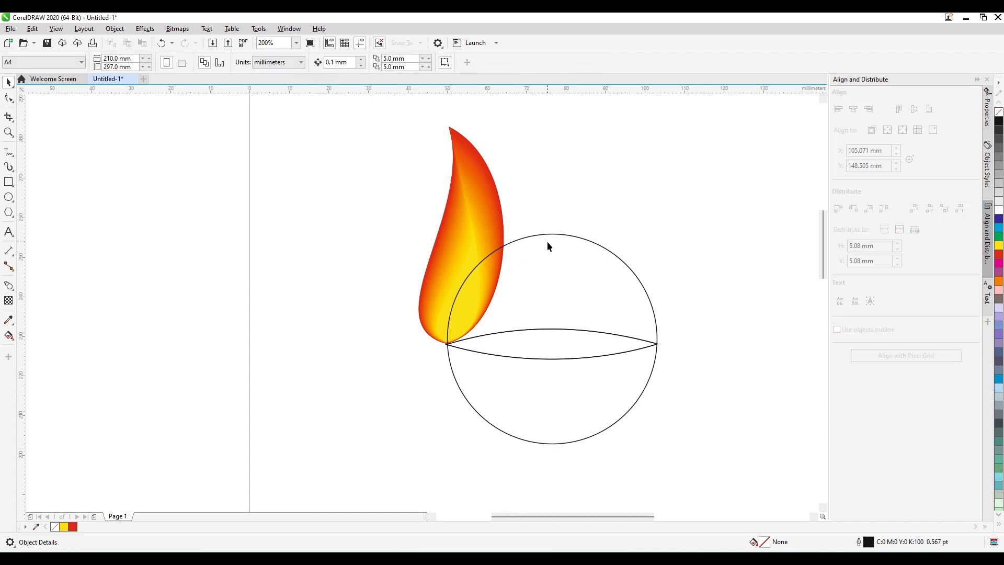
click(551, 330)
click(551, 357)
drag(564, 357, 298, 397)
key(ctrl+z)
click(563, 387)
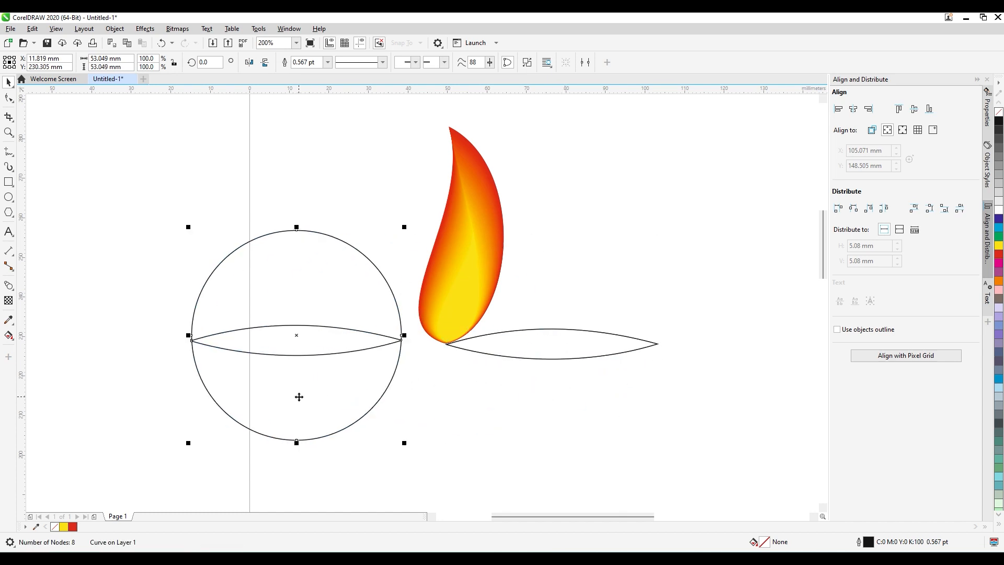
key(ctrl+z)
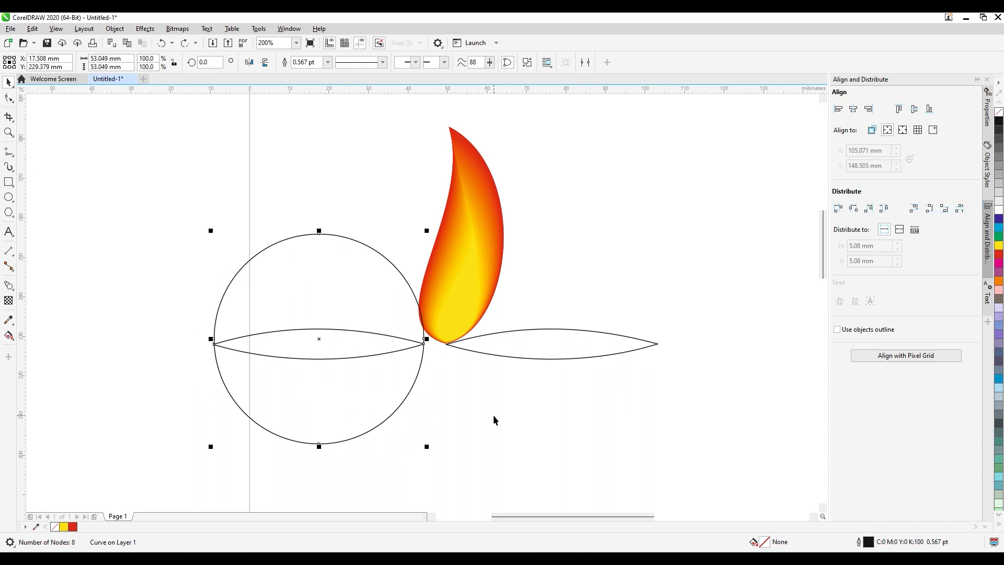
key(ctrl+z)
key(ctrl+z)
click(525, 418)
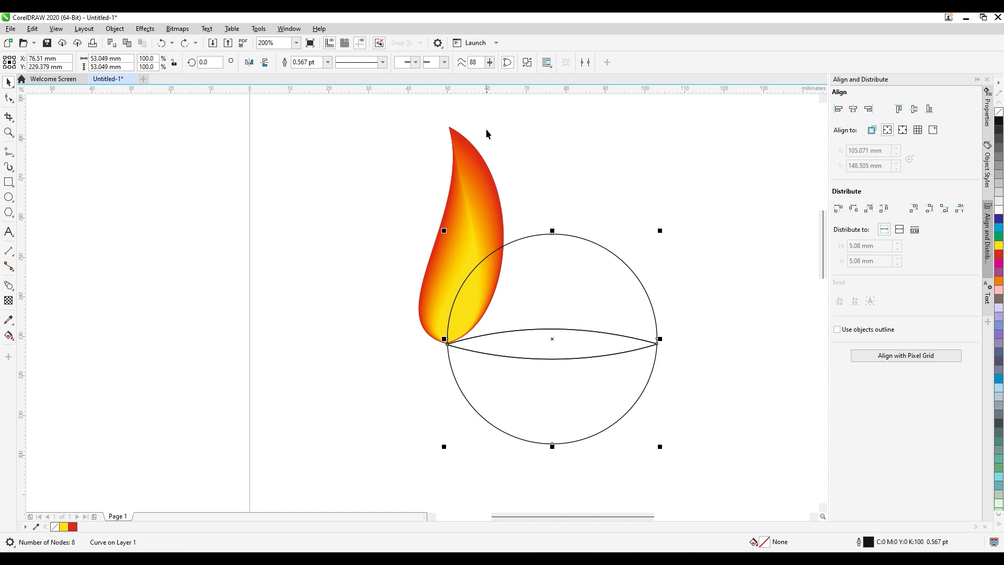
Move the trimmed circle clear to the left of the flame, break it apart and delete its upper piece.
drag(616, 296, 294, 268)
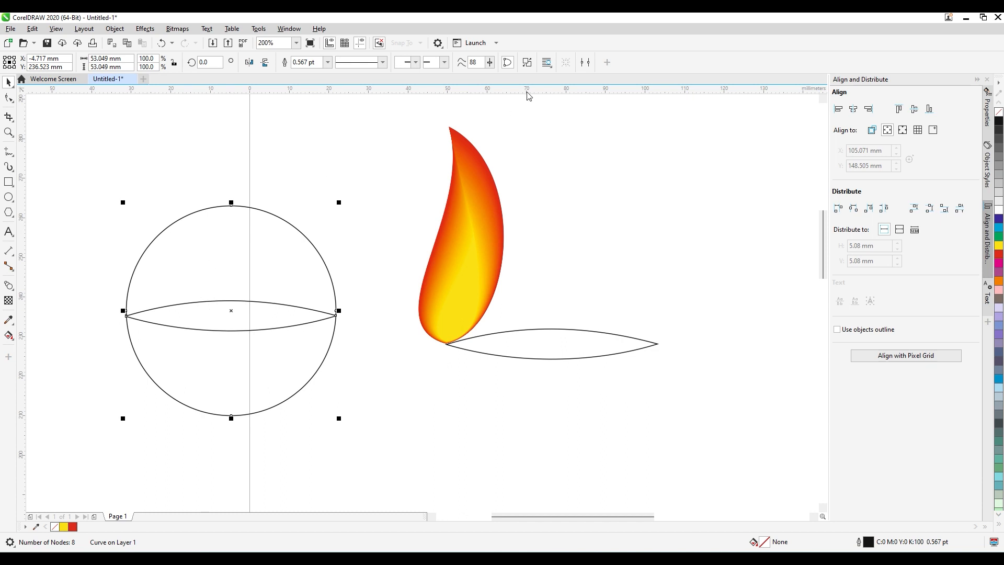
click(527, 62)
click(283, 253)
key(Delete)
Center the bowl-shaped lower piece under the lens and lower it until its curved rim meets the lens's lower edge.
click(291, 342)
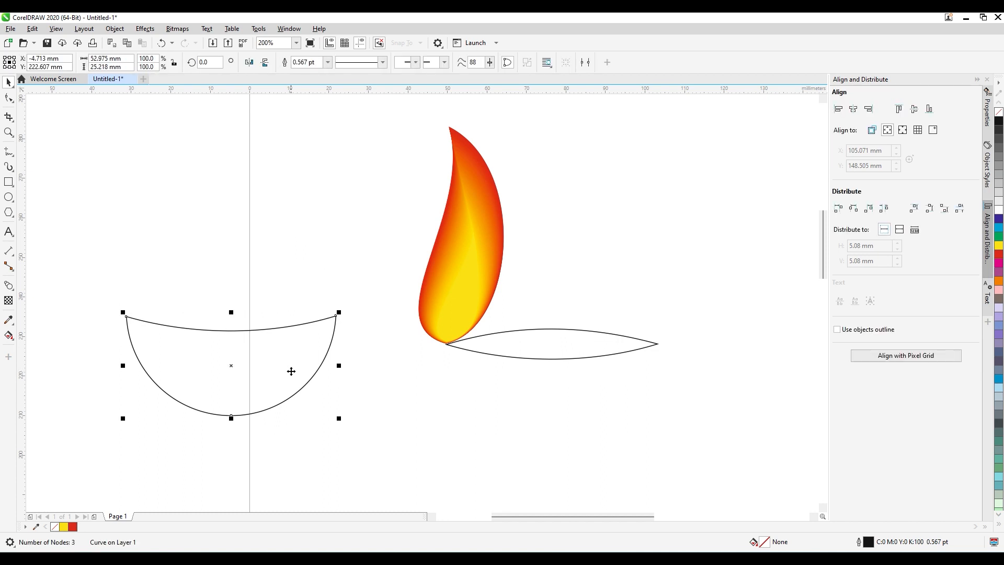
shift+click(566, 356)
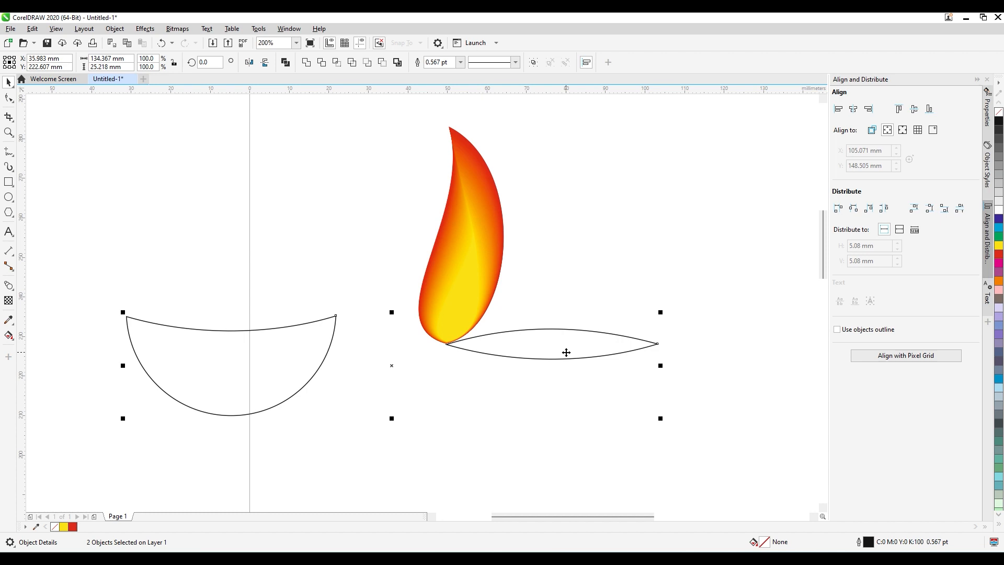
key(c)
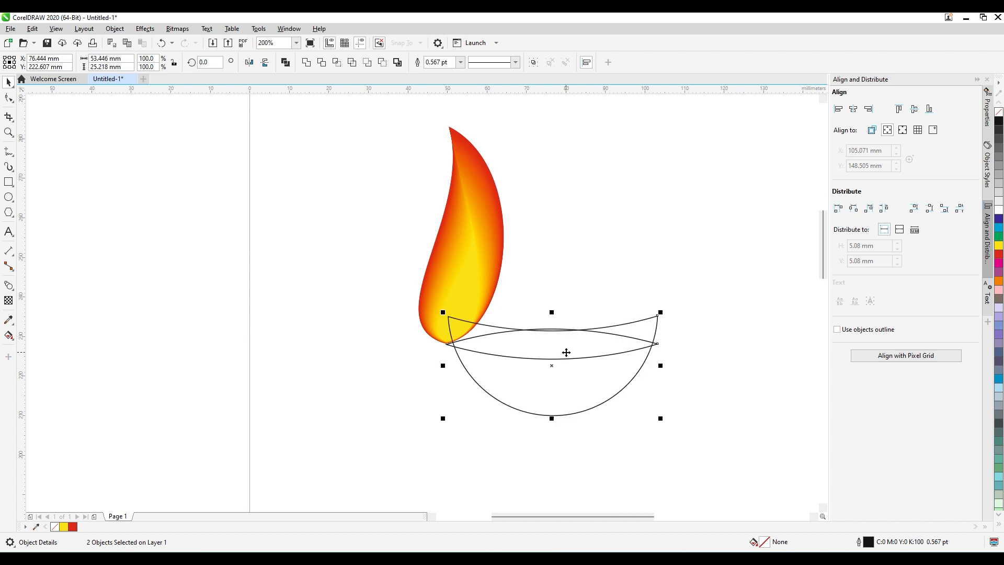
key(t)
click(386, 366)
drag(546, 391, 546, 406)
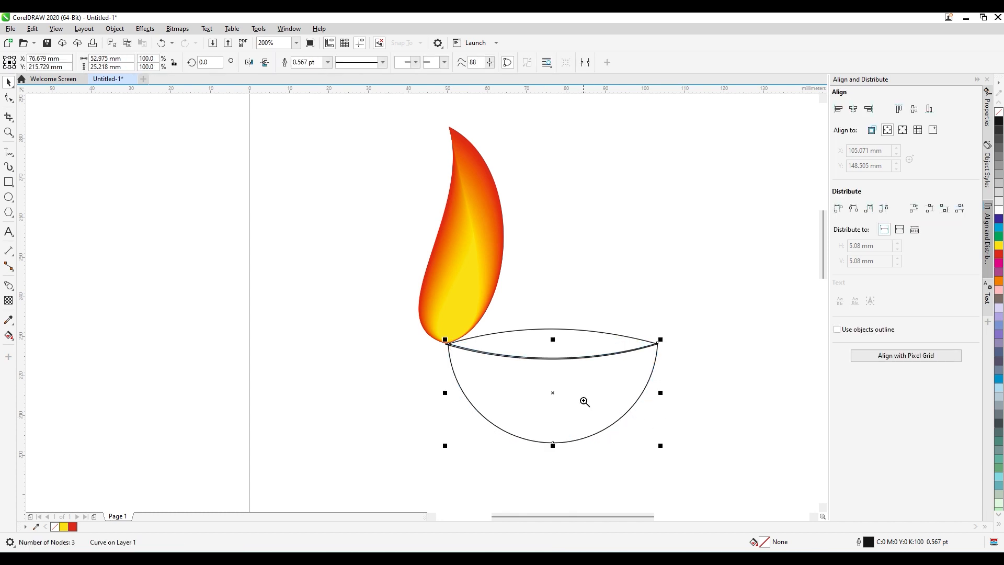
Nudge the bowl about 0.3 mm left and down to join the lens's corners, and check both ends of the rim up close.
drag(434, 326, 491, 371)
mouse_move(314, 338)
mouse_down()
mouse_move(320, 352)
mouse_move(309, 350)
mouse_up()
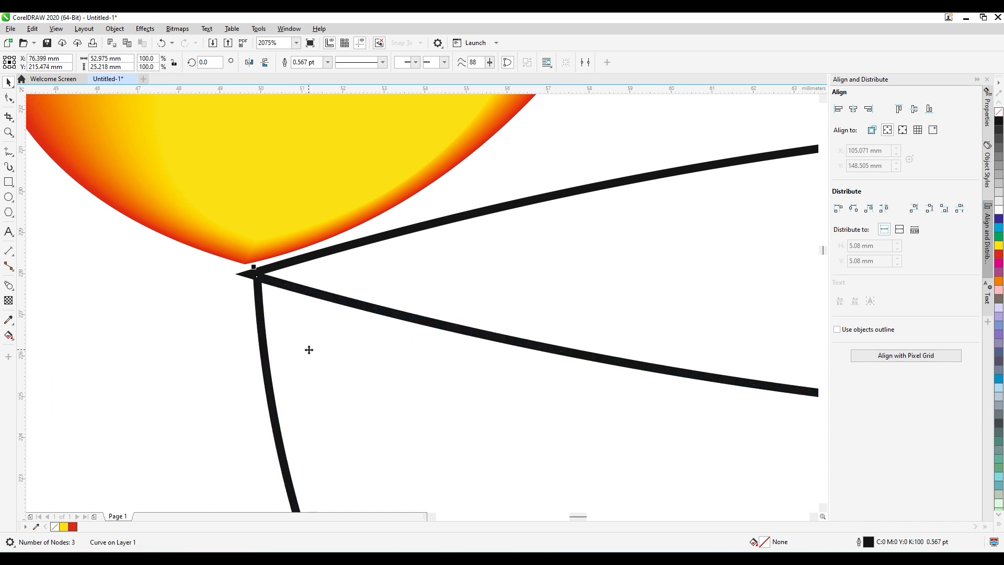
click(312, 256)
click(202, 351)
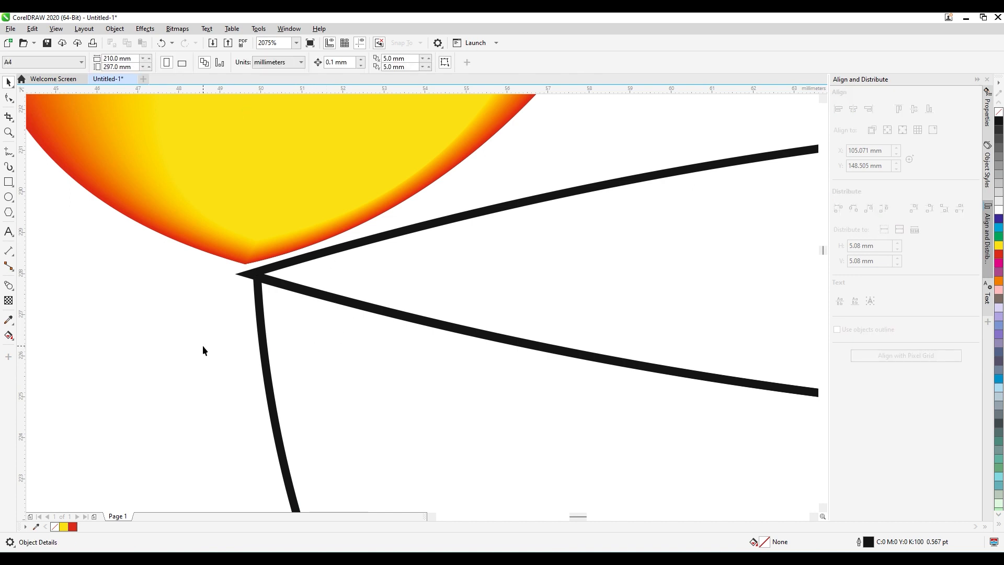
key(F4)
click(521, 404)
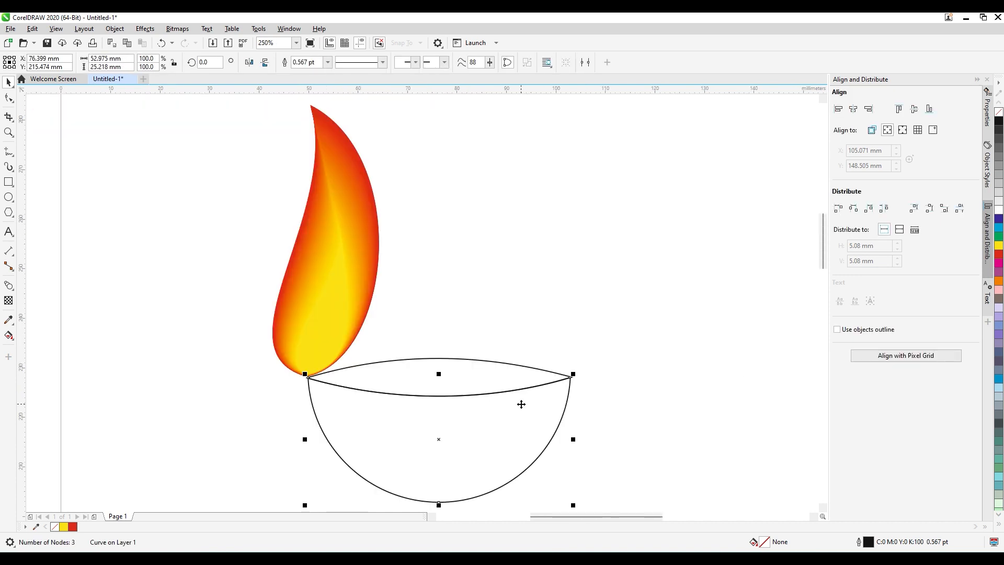
key(F2)
drag(556, 339, 594, 396)
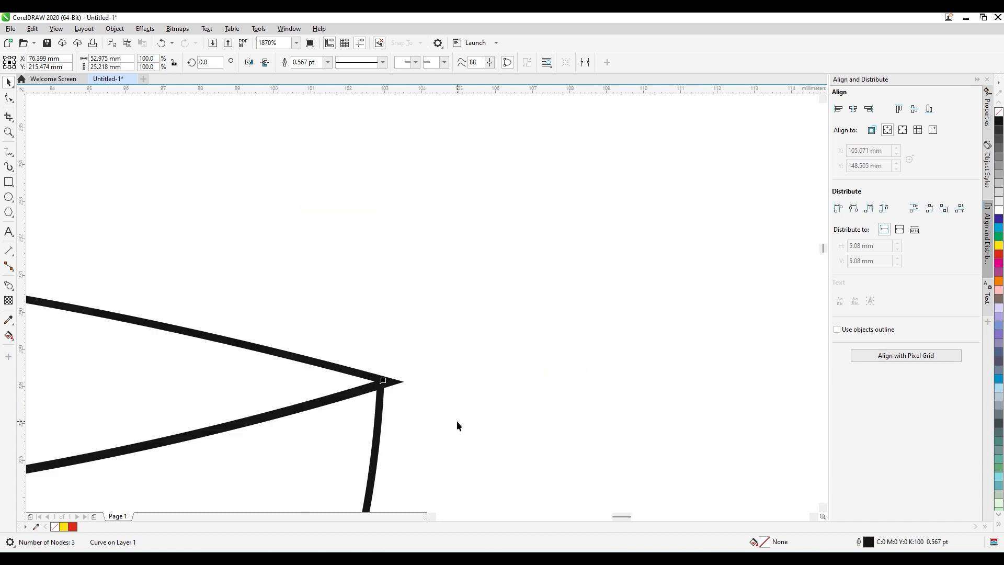
key(F4)
click(560, 350)
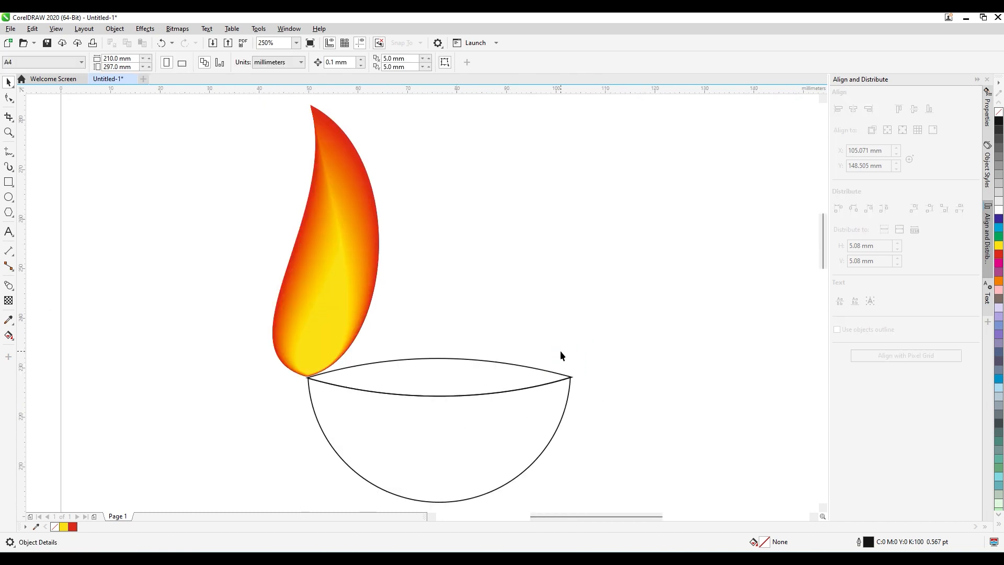
click(523, 386)
key(F10)
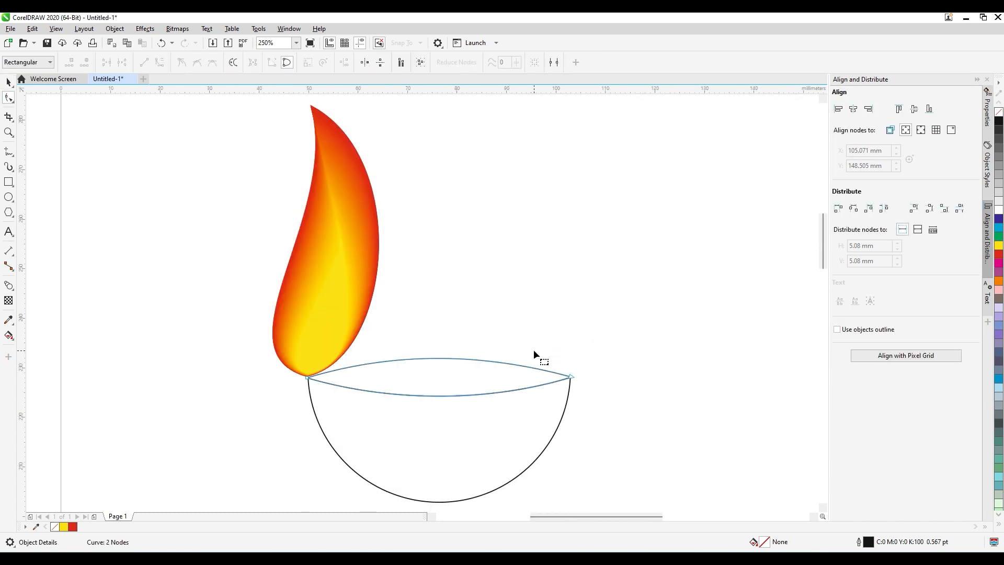
drag(269, 342, 644, 438)
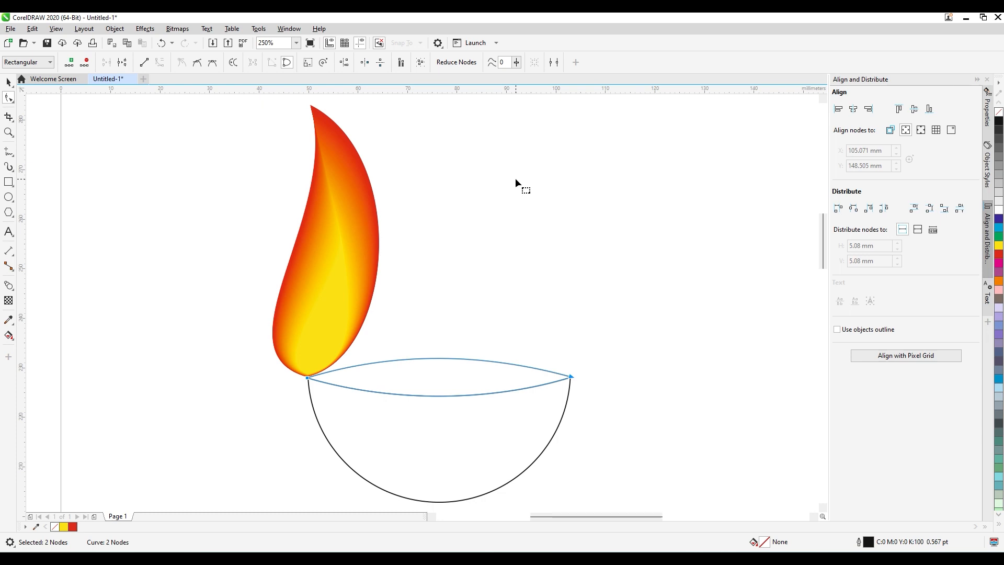
key(space)
click(616, 347)
Apply a left-to-right linear fountain fill to the lens-shaped opening, with a brown start color of C7 M62 Y100 K33.
click(448, 365)
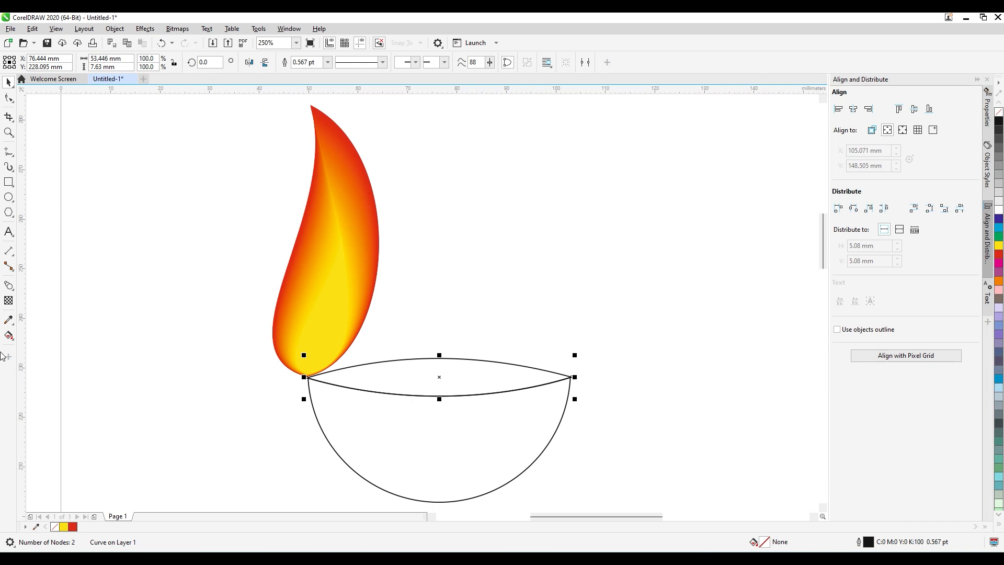
click(9, 336)
drag(347, 374, 520, 380)
drag(347, 374, 371, 371)
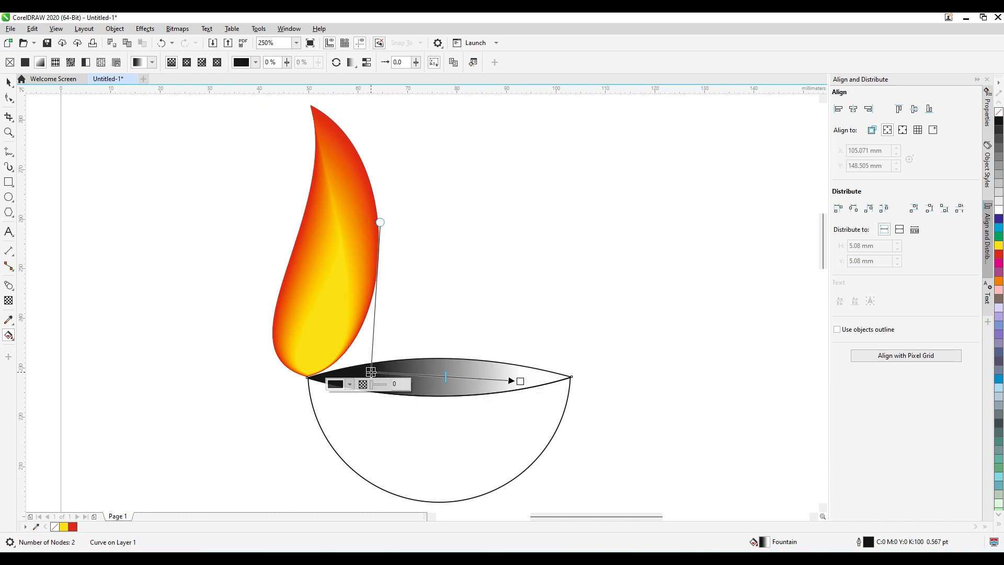
click(335, 385)
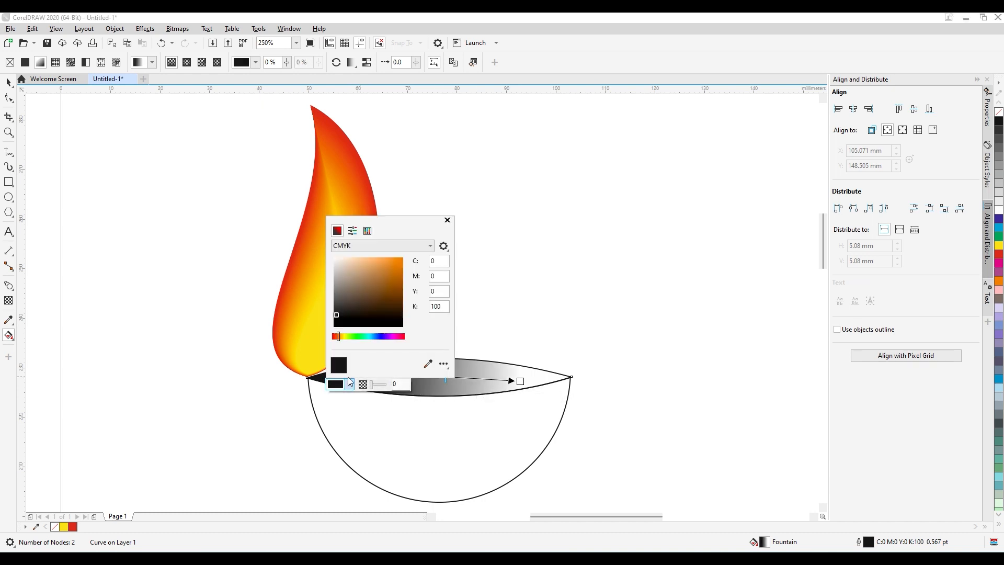
click(398, 284)
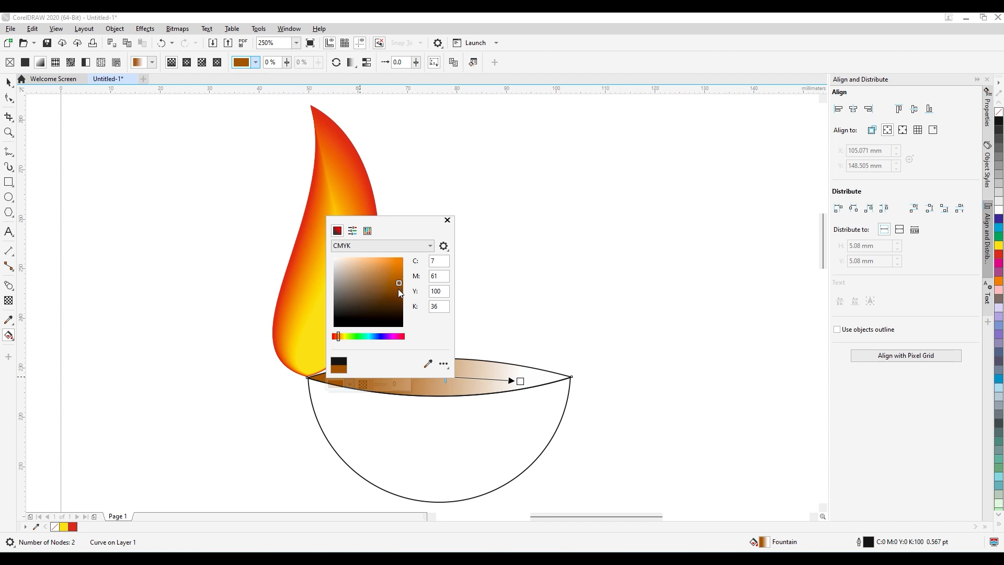
click(401, 281)
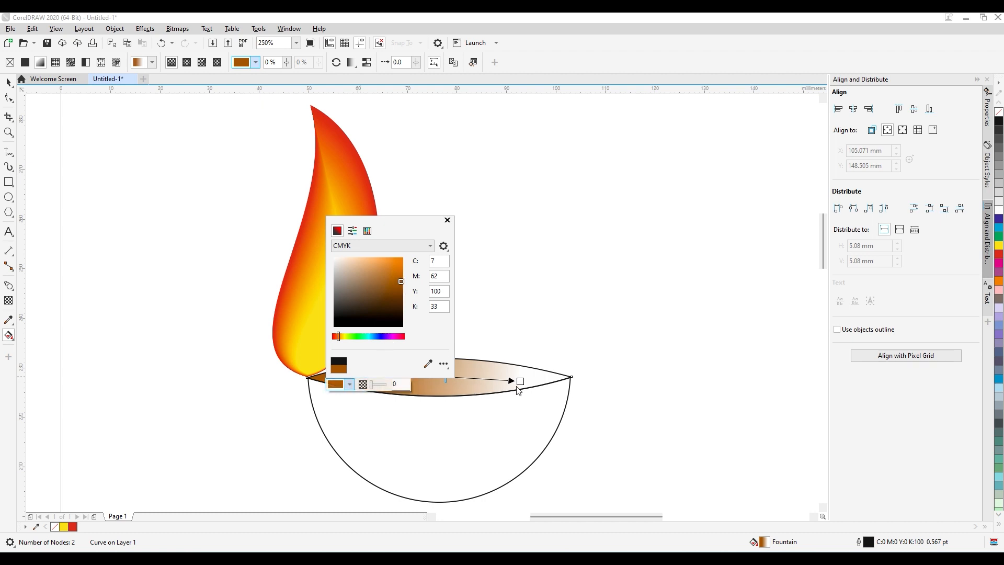
Set the end color of the lens's fountain fill to a very dark maroon.
click(520, 381)
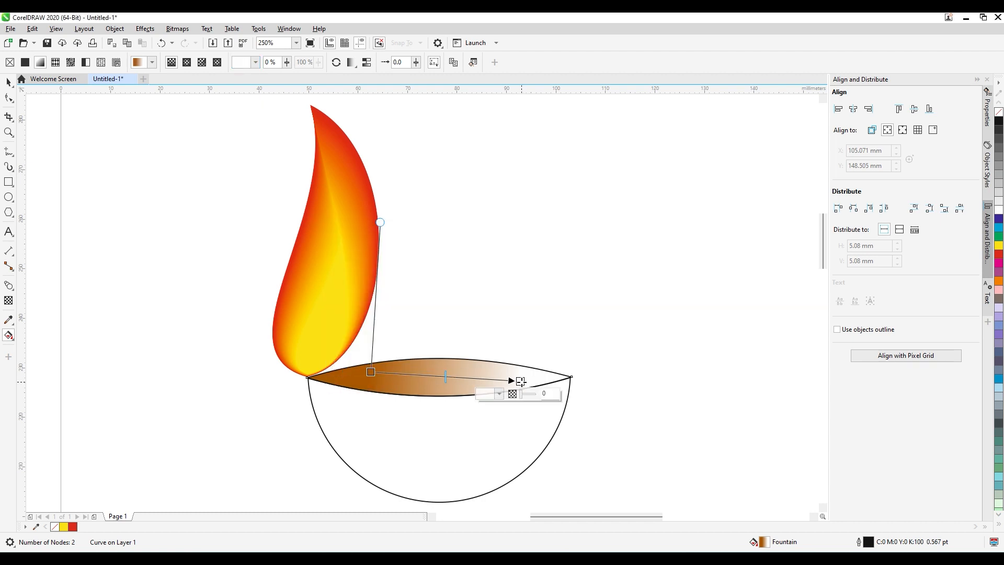
click(487, 393)
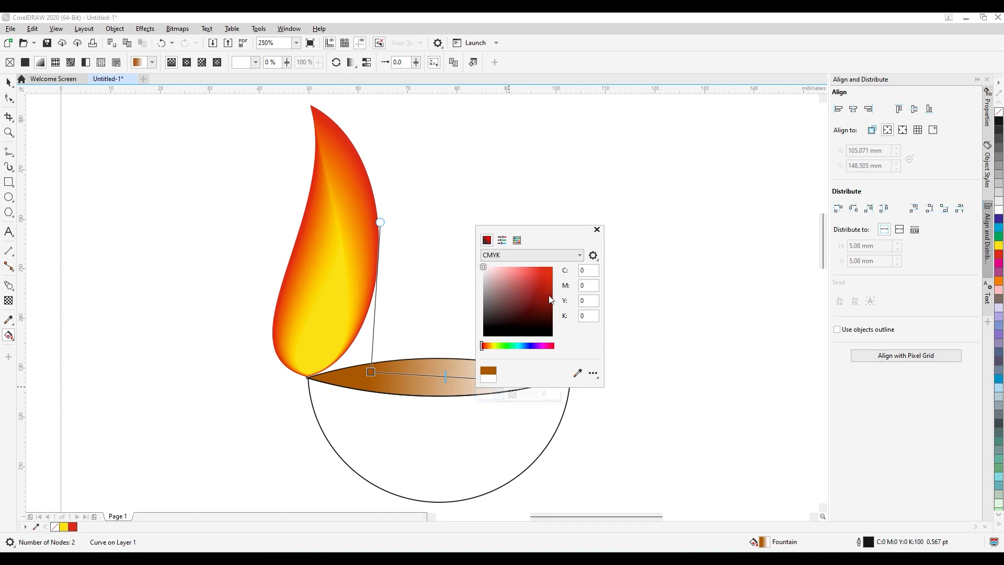
click(544, 273)
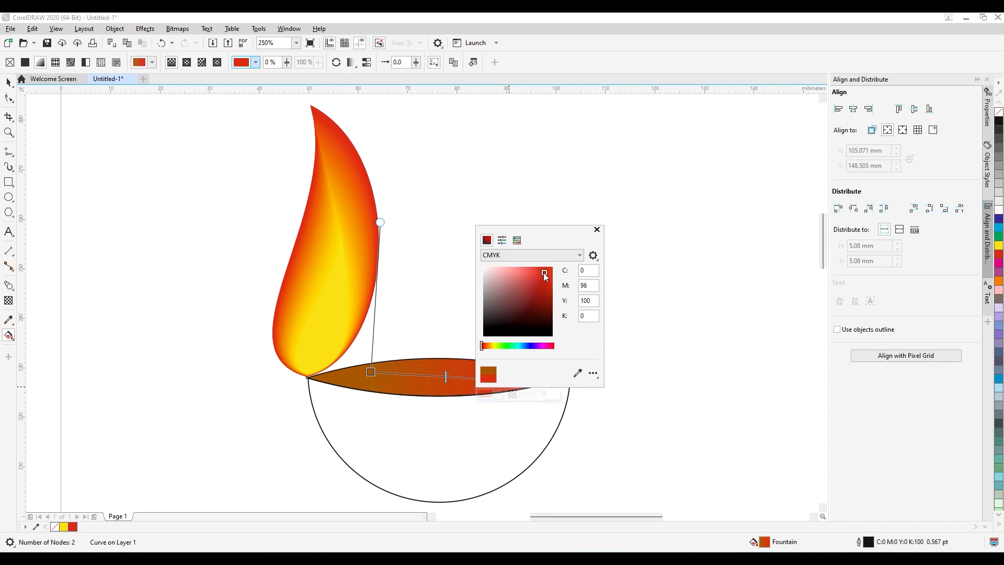
click(535, 277)
drag(534, 278, 523, 314)
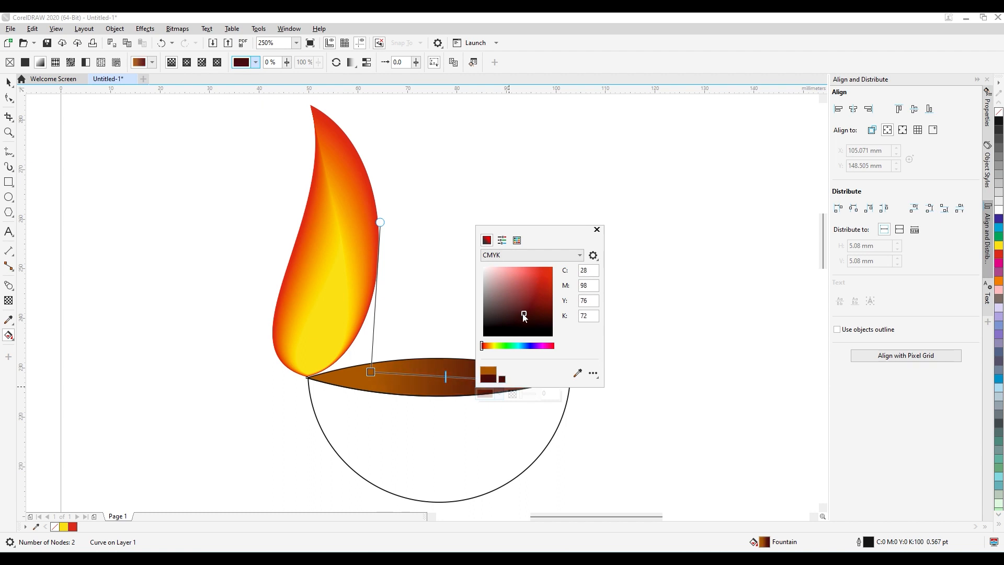
click(596, 229)
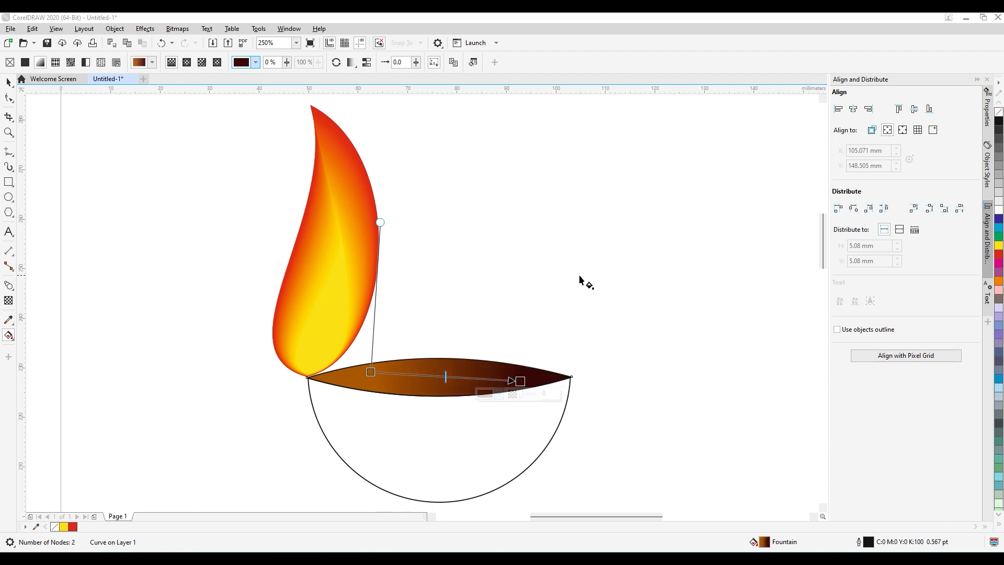
Apply a linear fountain fill to the bowl running diagonally down to the right, starting in orange C3 M60 Y100 K15.
click(461, 466)
drag(356, 406, 493, 461)
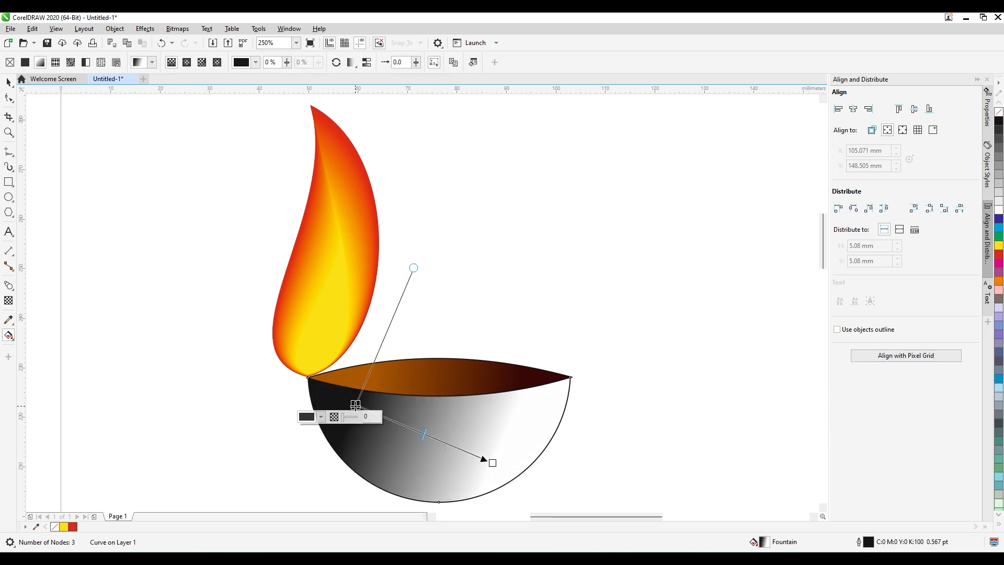
click(306, 416)
drag(361, 320, 371, 305)
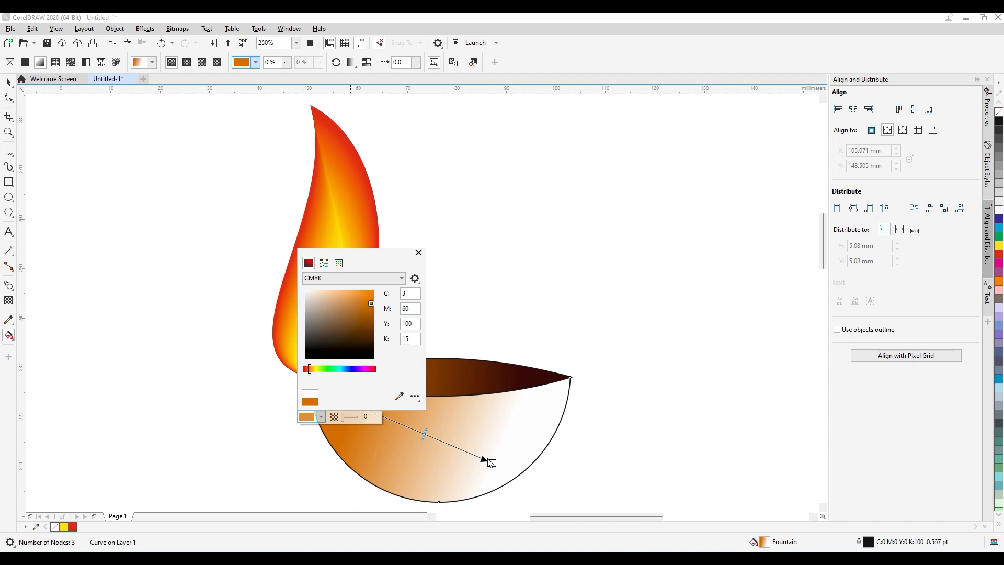
click(418, 252)
Set the end color of the bowl's fountain fill to dark red C16 M100 Y99 K69.
click(492, 462)
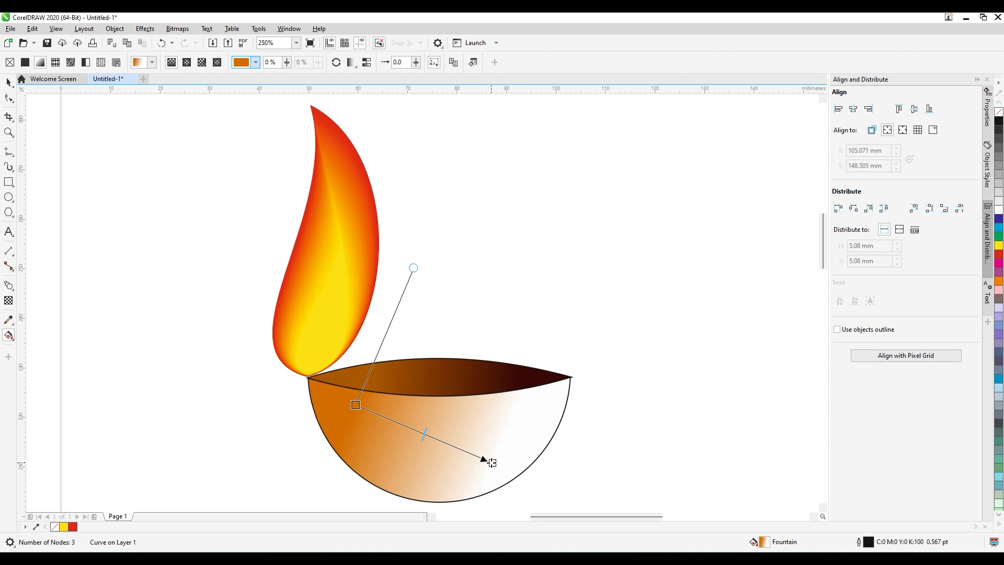
click(443, 474)
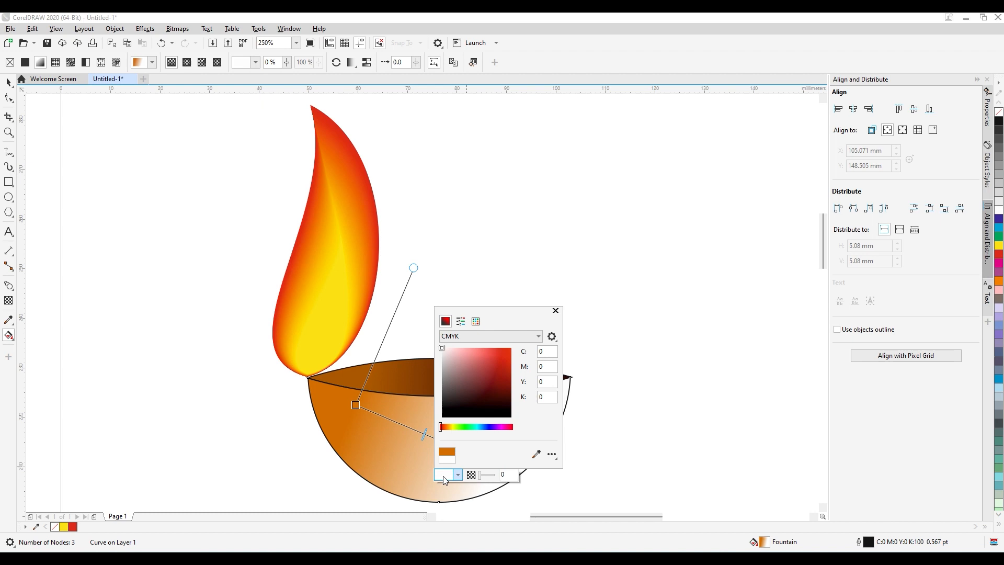
click(503, 361)
drag(504, 375, 500, 395)
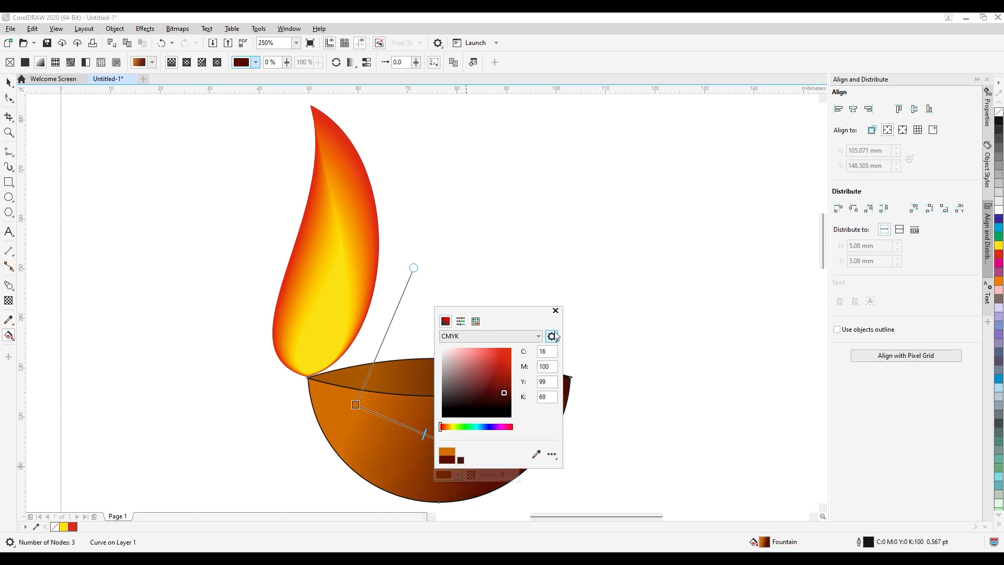
click(556, 312)
click(593, 325)
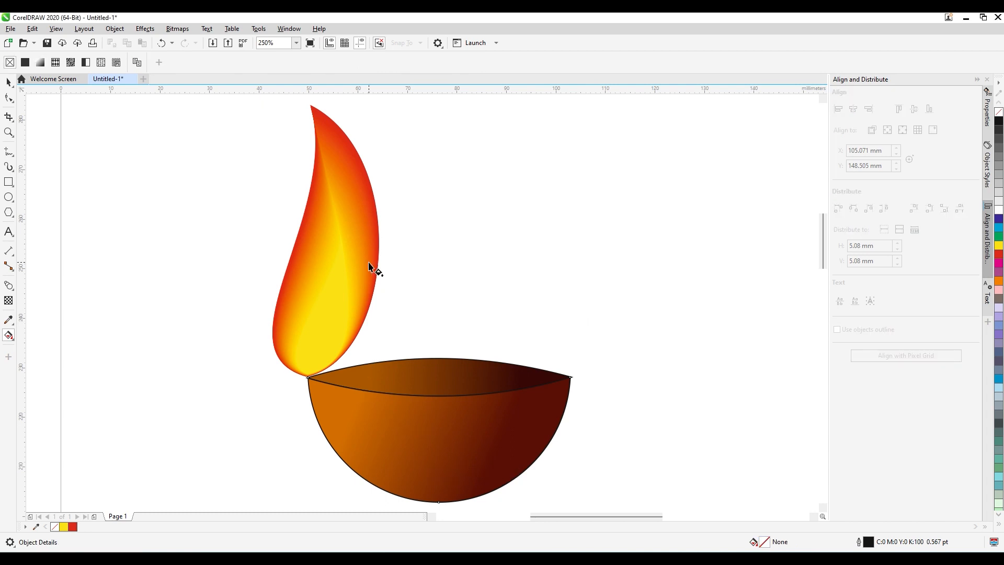
Remove the outlines from the bowl and the lens-shaped opening together.
click(7, 84)
drag(216, 325, 656, 516)
right_click(998, 112)
click(675, 259)
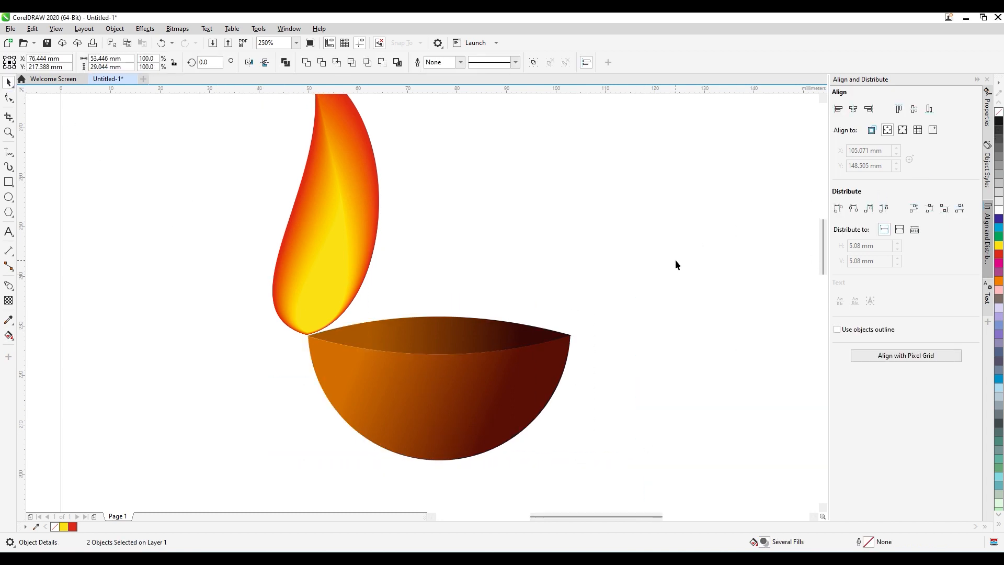
Shift the whole blended flame slightly right and down so its base rests on the bowl's left corner.
click(325, 292)
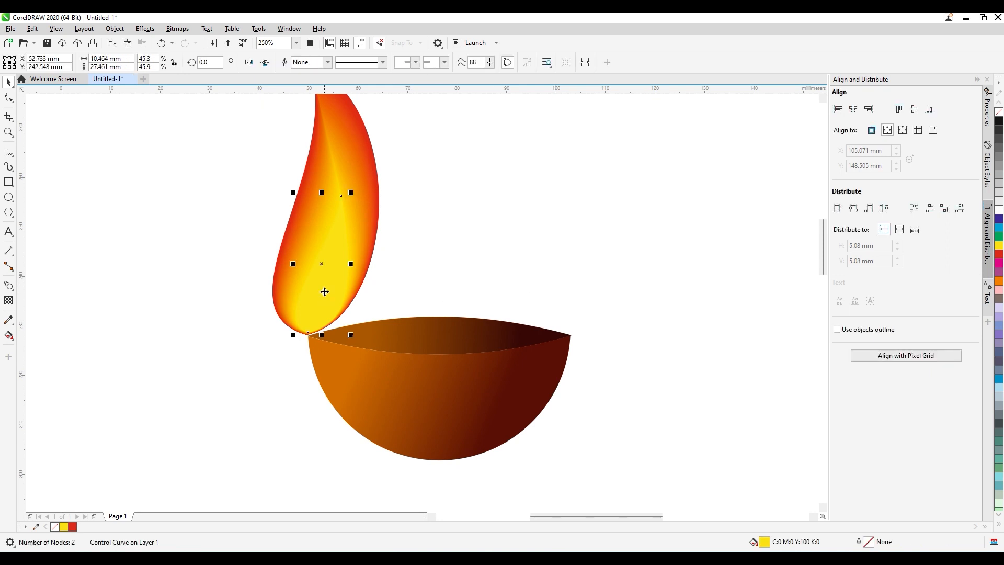
click(375, 235)
drag(366, 238, 368, 244)
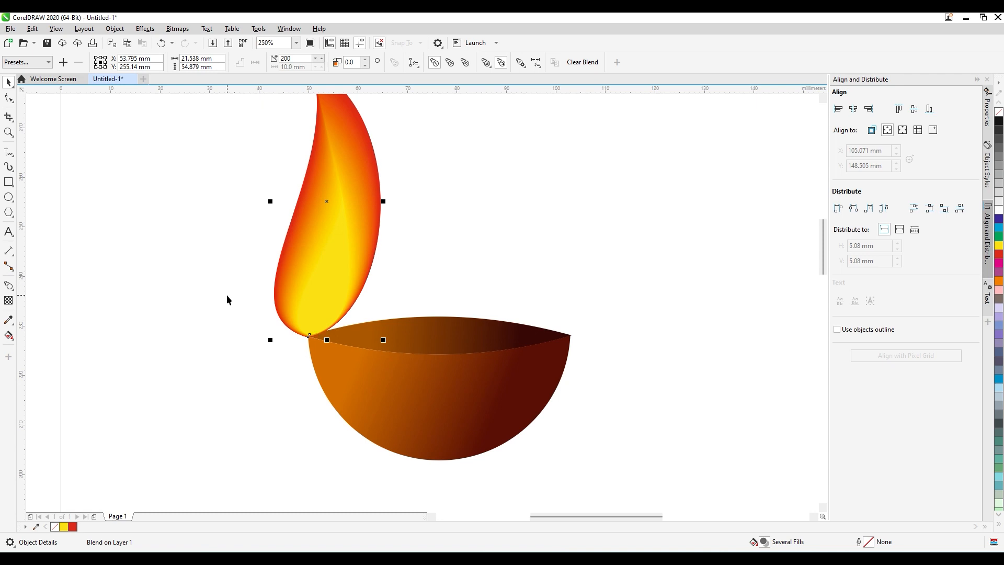
click(232, 307)
scroll(230, 303, up, 1)
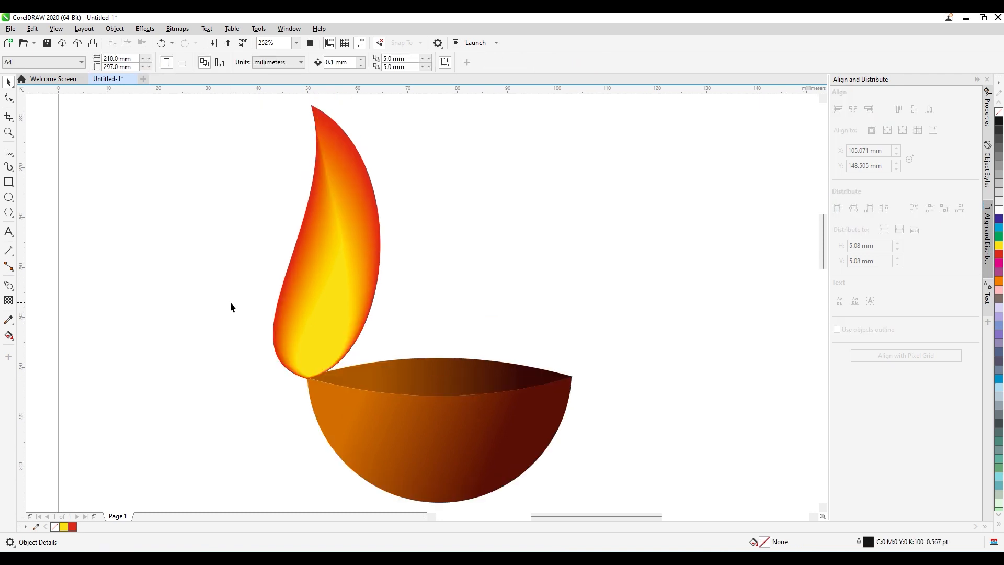
Scale the flame down proportionally to about 12 × 30.6 mm and set its base back on the bowl's left corner.
click(376, 244)
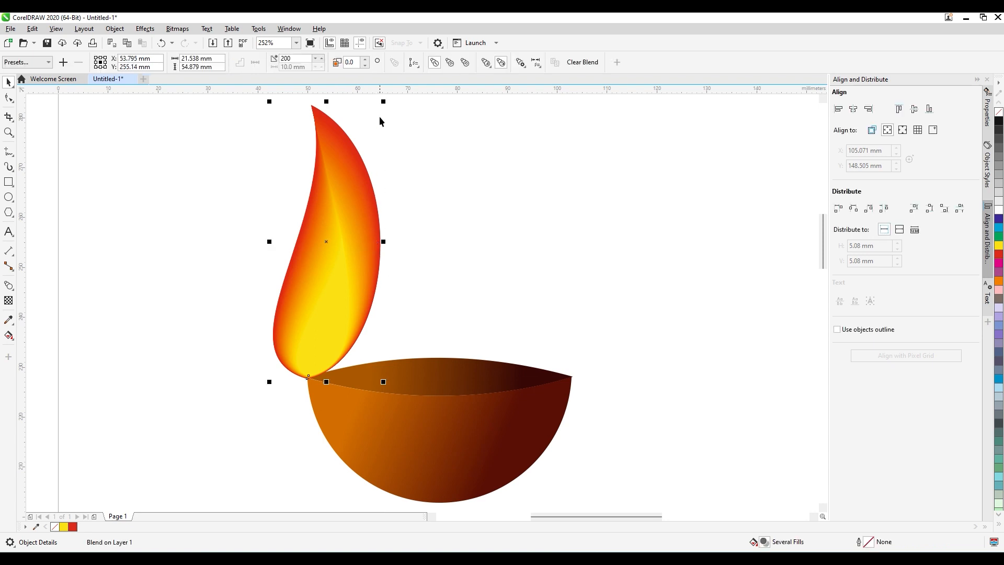
drag(384, 101, 368, 149)
key(ctrl+z)
drag(382, 101, 349, 221)
drag(326, 296, 344, 294)
click(431, 306)
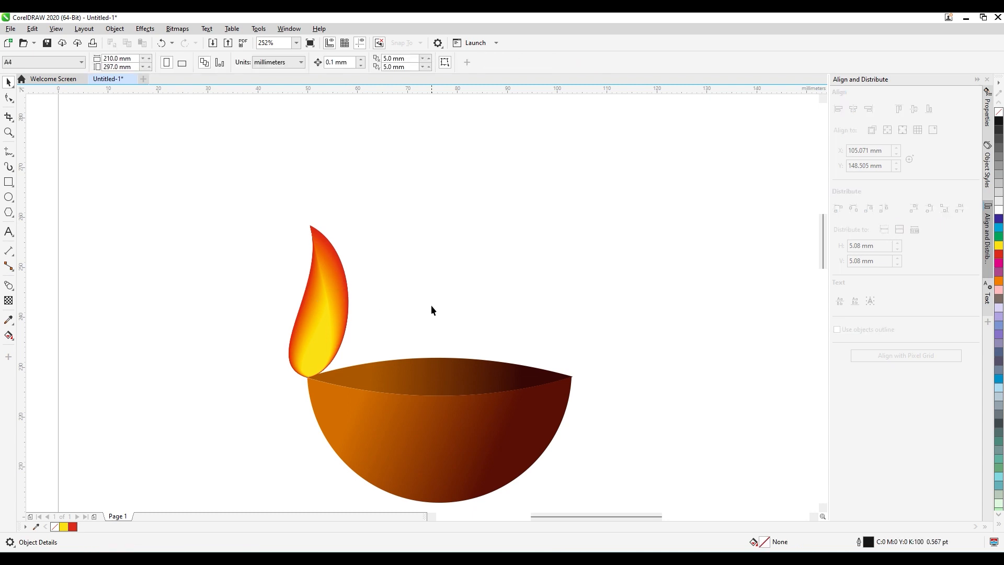
Enlarge the flame proportionally to about 17.8 × 45.3 mm, keeping its base at the bowl's left corner.
click(330, 286)
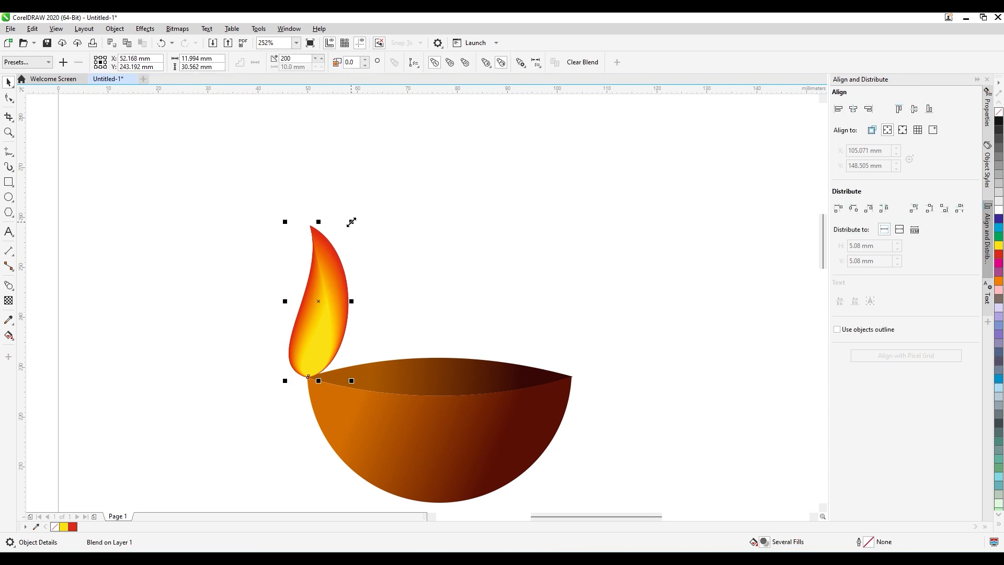
mouse_move(352, 220)
mouse_down()
mouse_move(379, 146)
mouse_move(354, 204)
mouse_up()
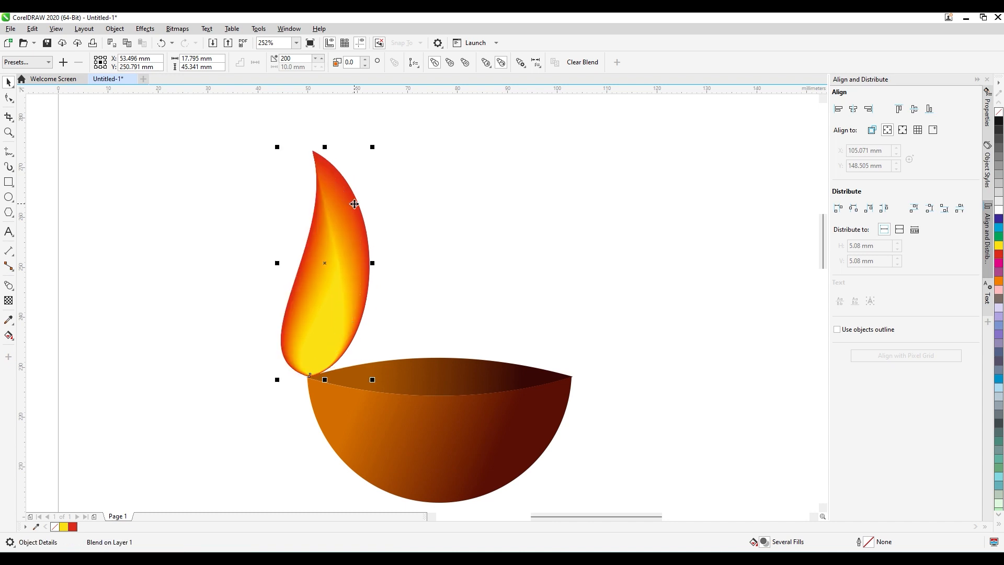
click(416, 241)
click(360, 260)
click(393, 273)
Mirror the flame horizontally and move its base back onto the bowl's left corner.
click(369, 263)
drag(372, 263, 185, 263)
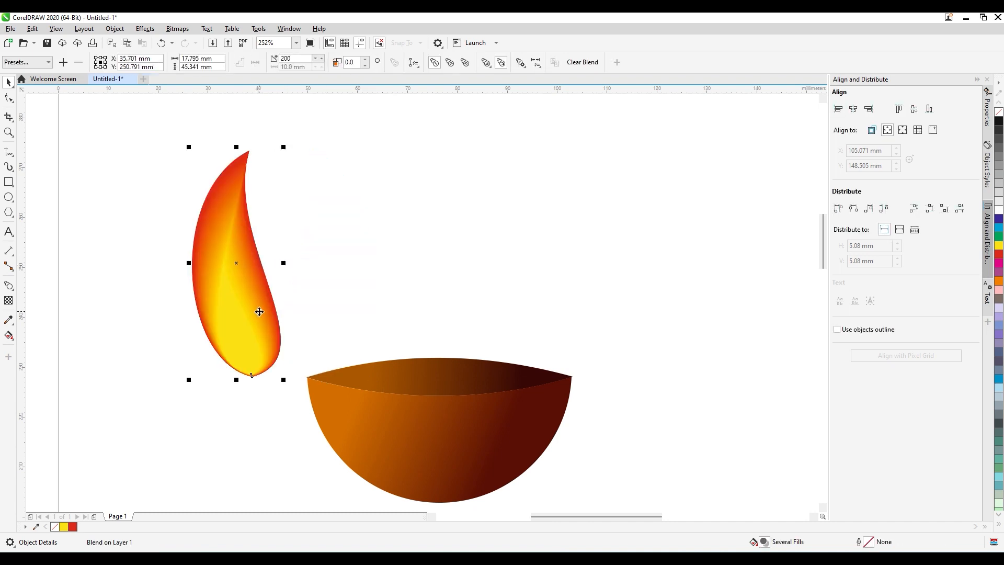
drag(259, 312, 312, 316)
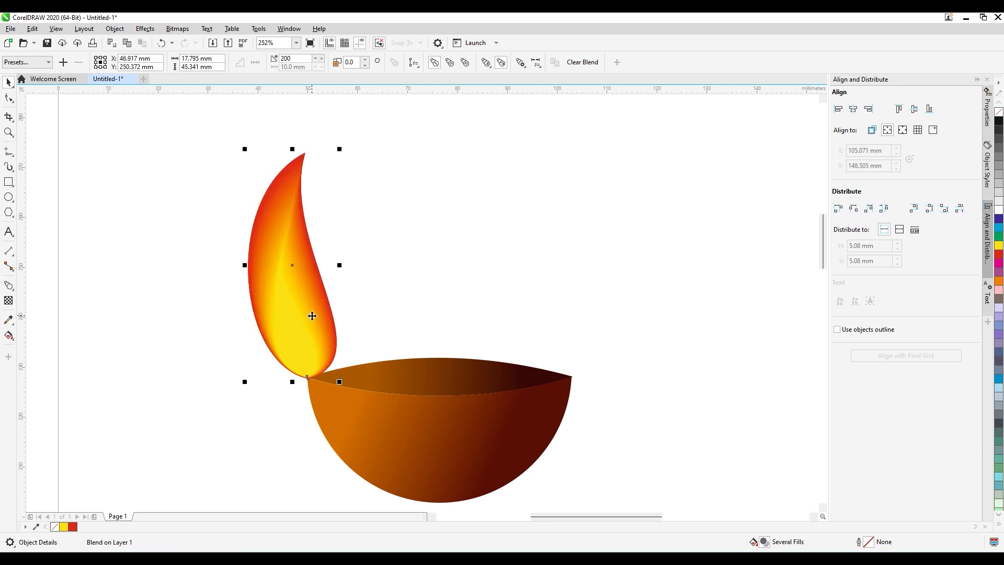
Skew the mirrored flame horizontally so its tip leans to the right over the bowl.
click(312, 316)
mouse_move(293, 146)
mouse_down()
mouse_move(315, 155)
mouse_move(307, 149)
mouse_up()
click(412, 220)
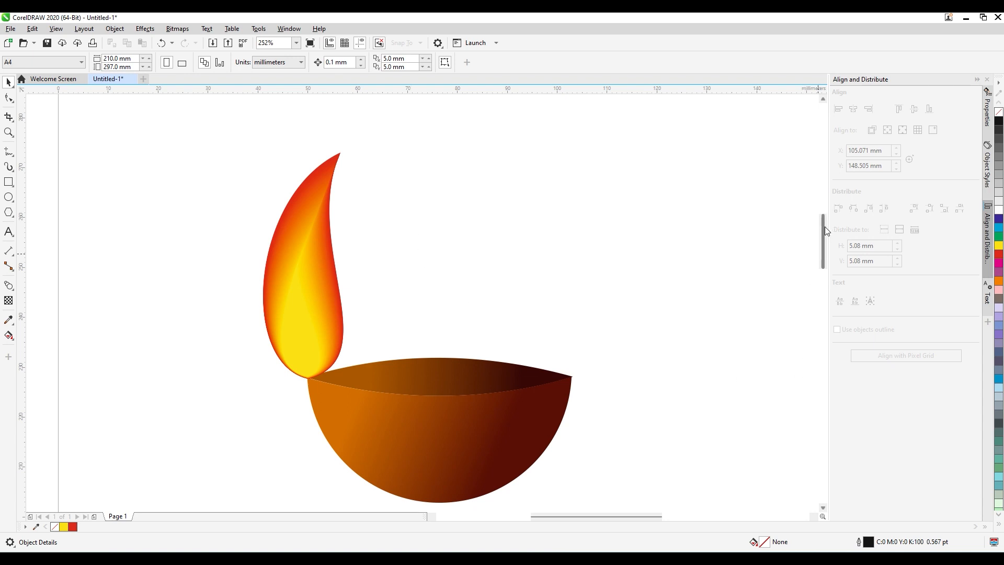
Scale the flame down to about 13.9 × 39.1 mm and reposition its base on the bowl's left corner.
drag(823, 227, 822, 233)
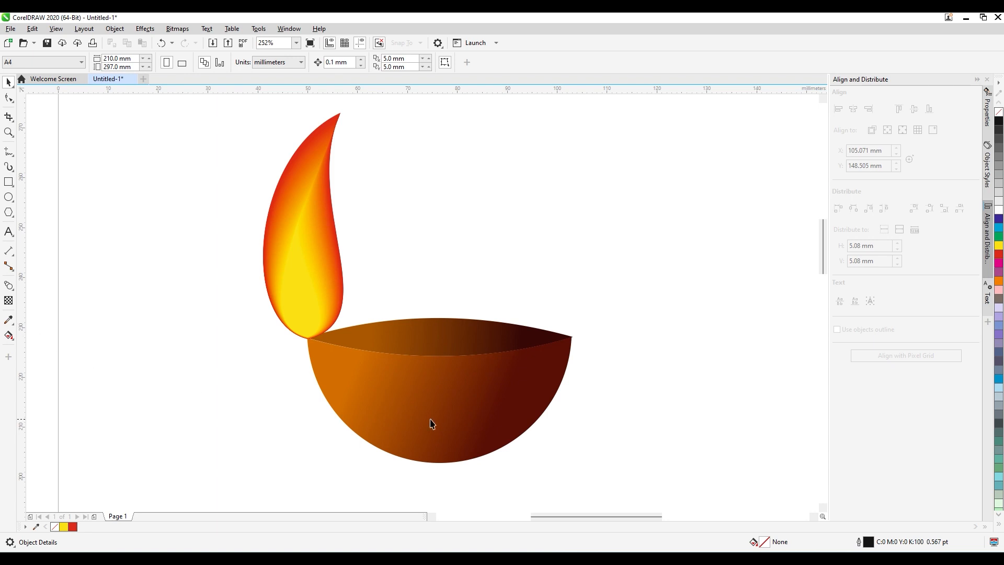
click(325, 223)
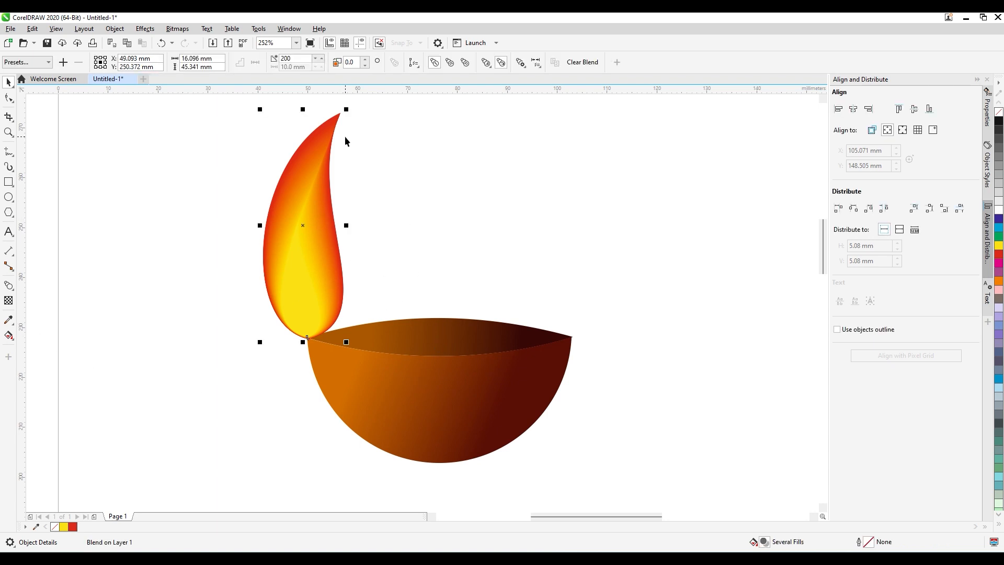
drag(347, 111, 334, 142)
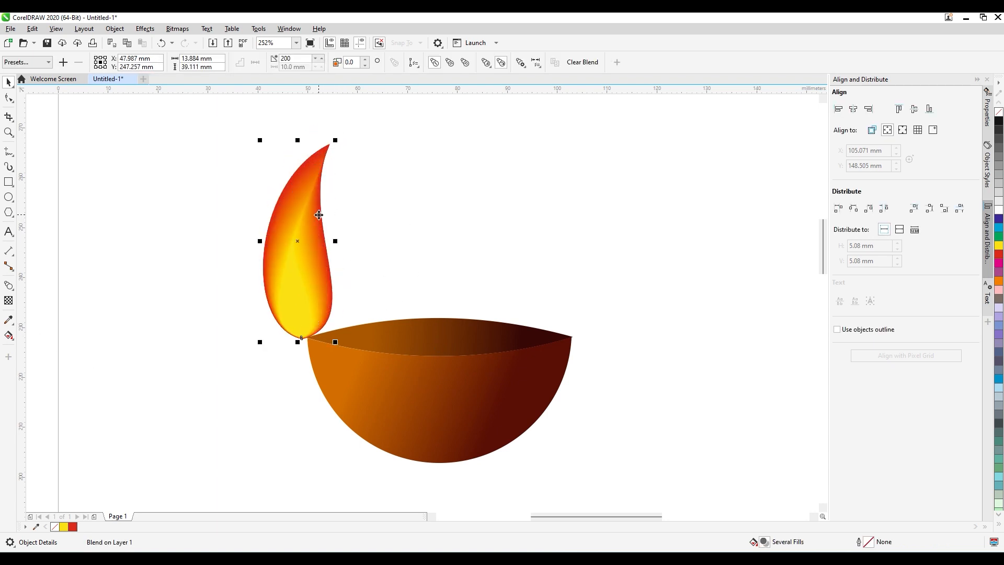
drag(316, 223, 323, 221)
click(232, 292)
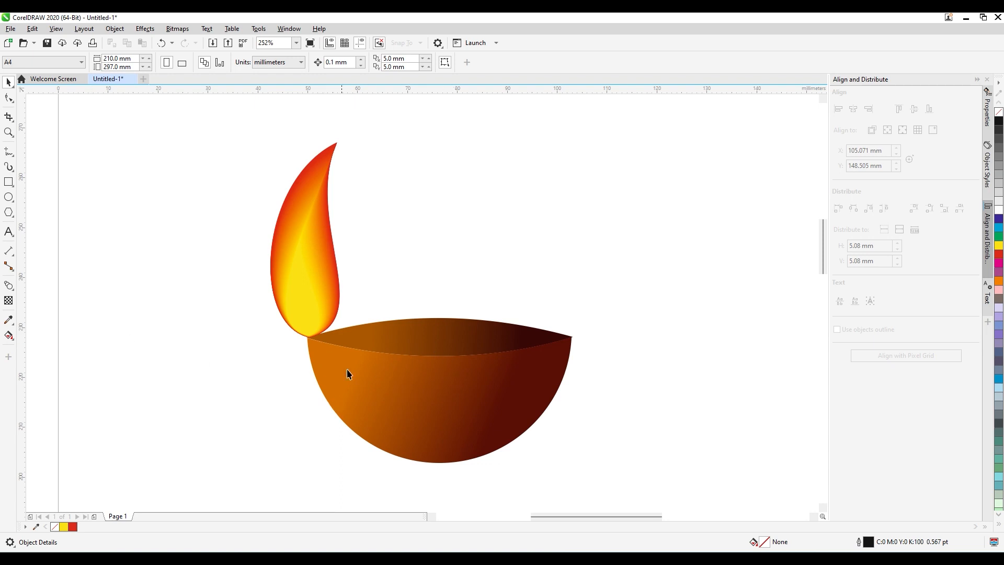
Draw a flat ellipse about 44.4 × 13.1 mm beside the bowl's lower left, with a concentric copy about 21.4 × 6.3 mm inside it.
click(9, 199)
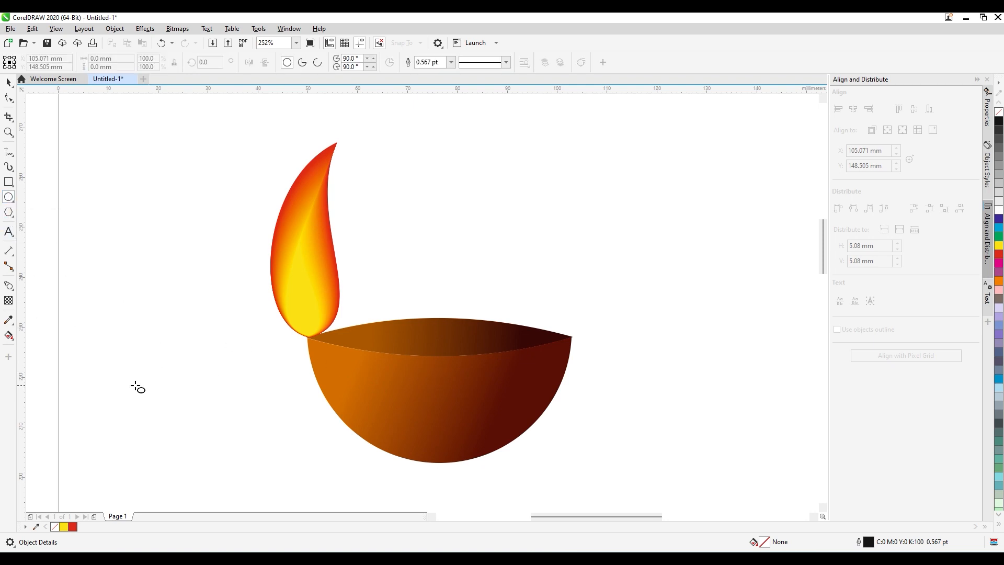
drag(114, 396, 283, 457)
key(space)
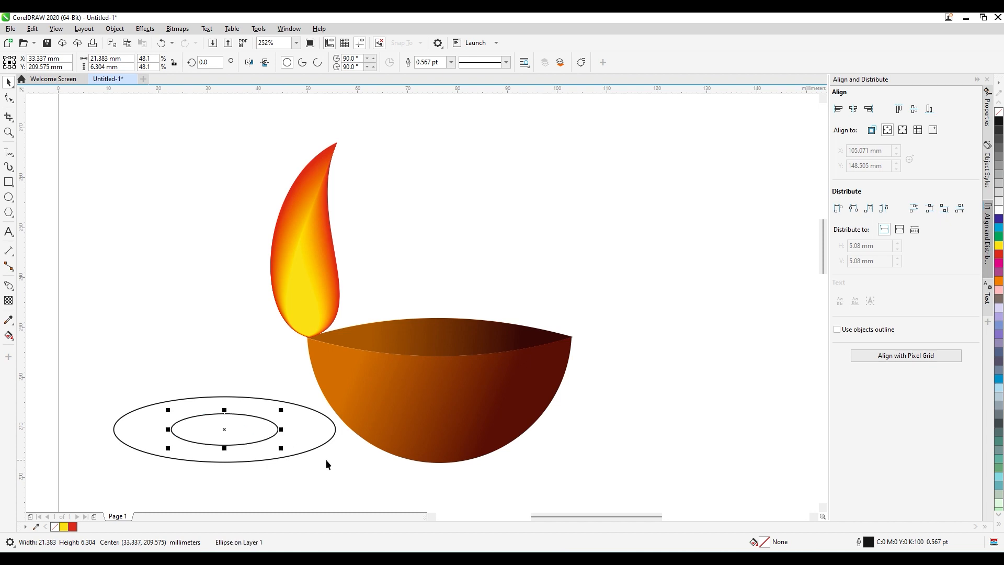
Fill the inner ellipse with black and the outer ellipse with 10% black, and remove both outlines.
click(999, 121)
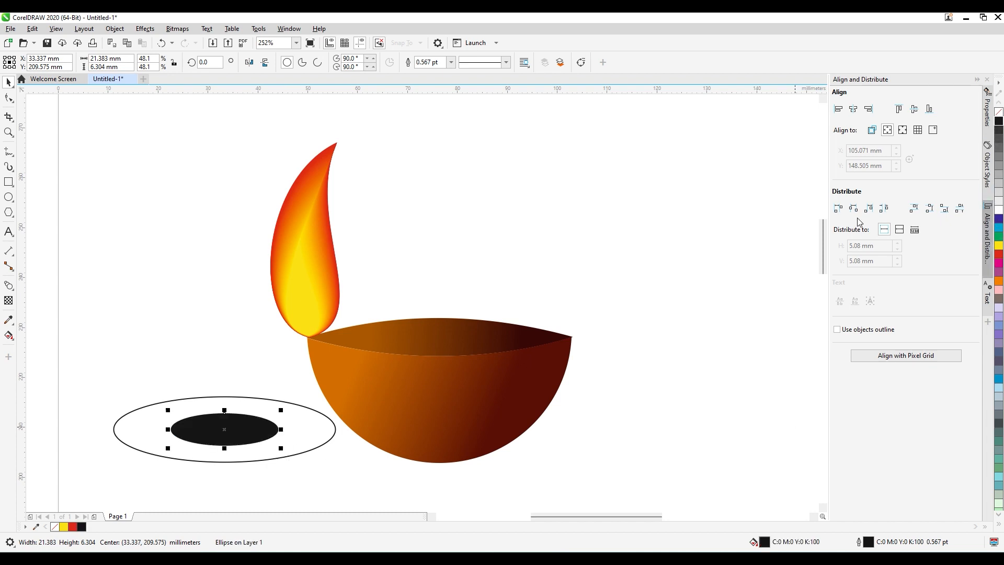
click(272, 400)
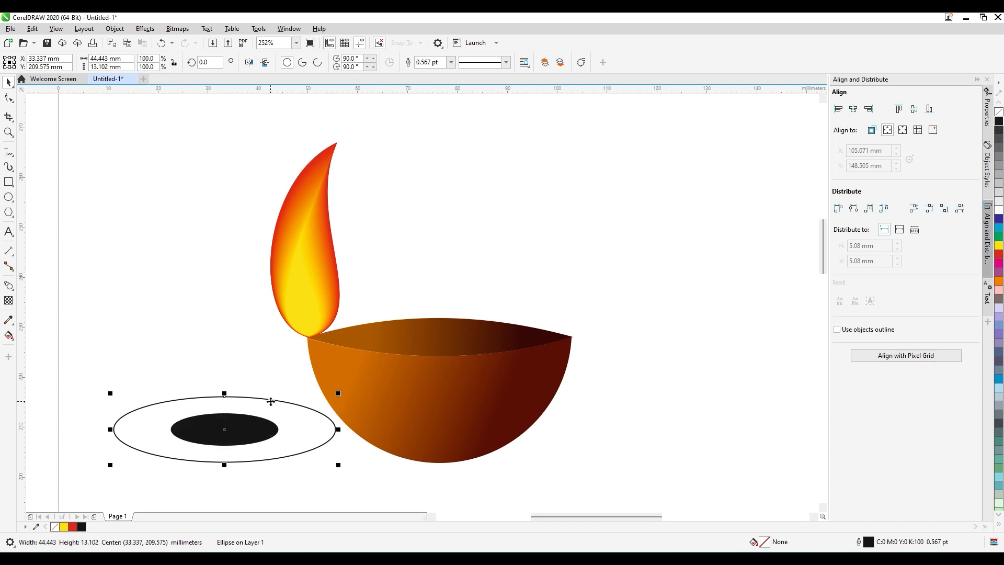
click(999, 202)
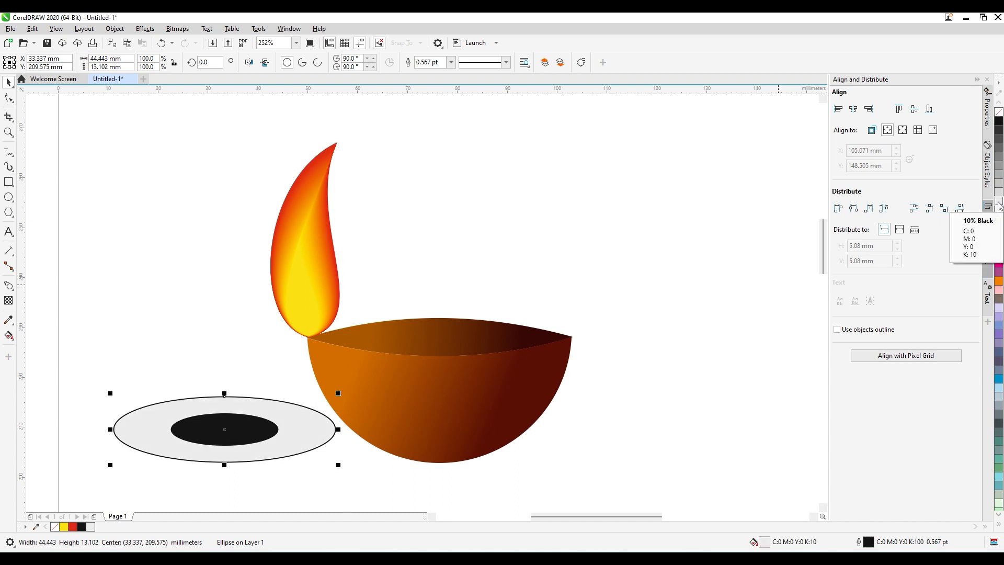
right_click(998, 111)
click(261, 430)
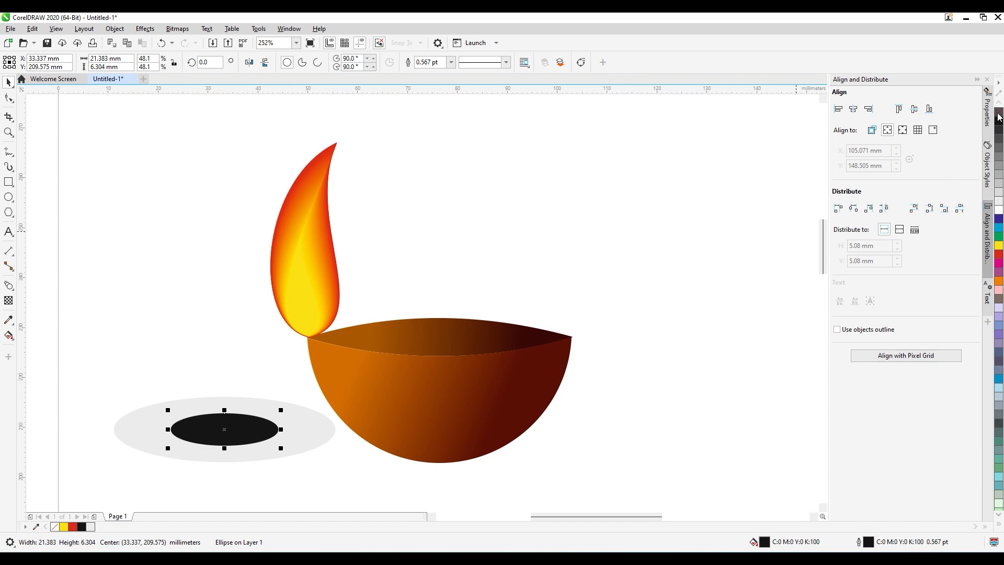
right_click(999, 114)
click(174, 373)
Blend the black inner ellipse into the light grey outer ellipse to form a soft shadow.
click(210, 430)
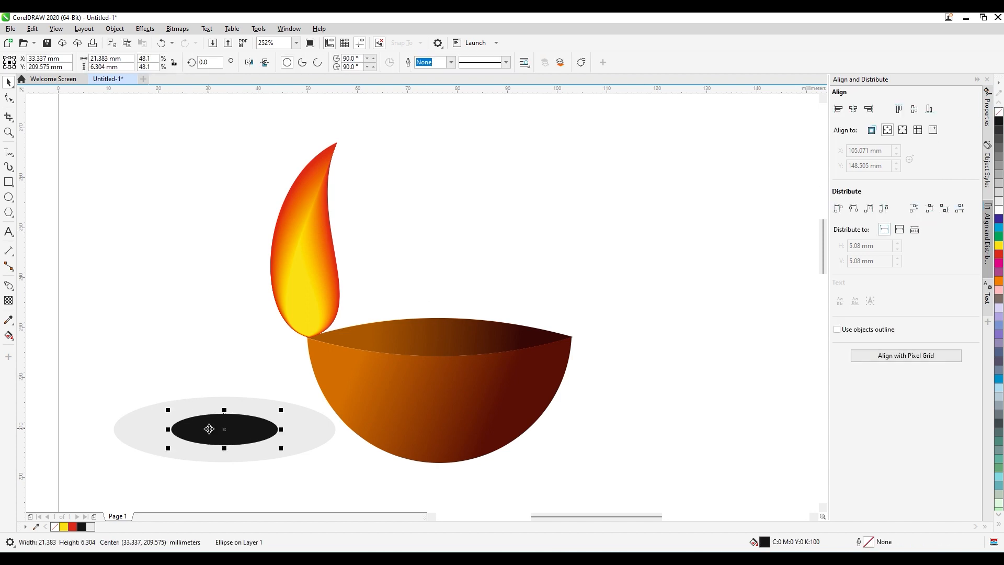
click(9, 285)
drag(224, 429, 307, 448)
key(space)
click(253, 436)
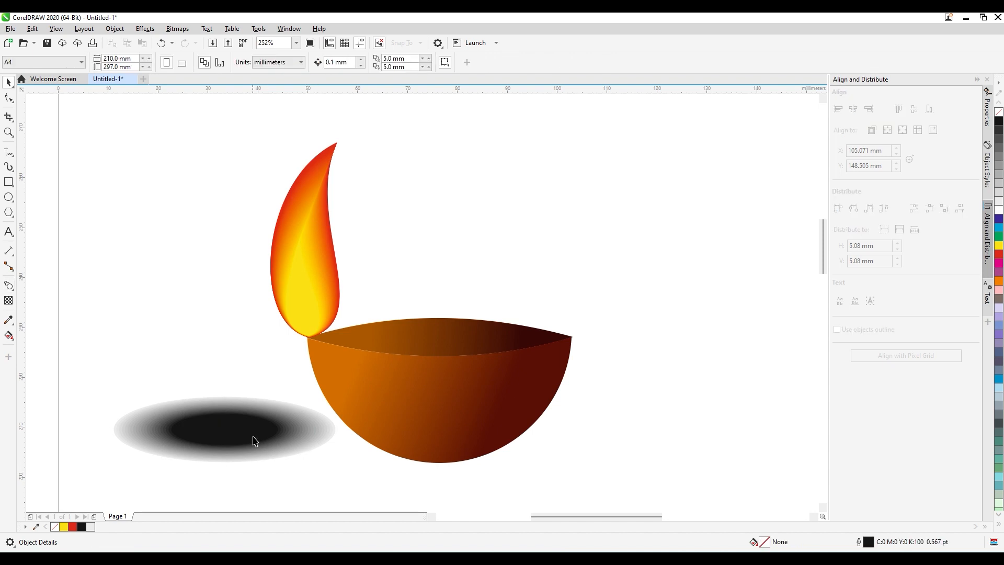
Set the shadow blend to 100 steps.
click(215, 253)
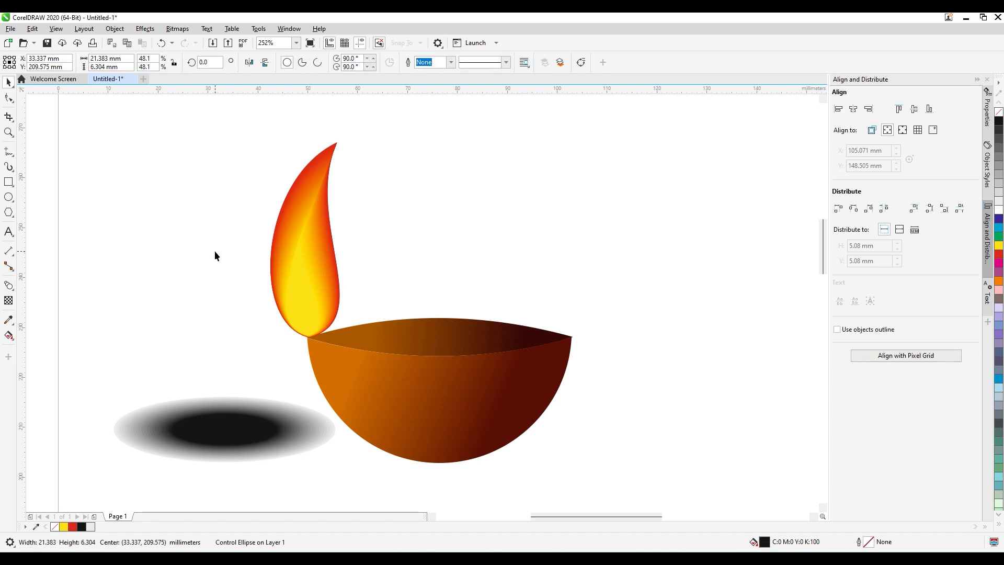
click(231, 403)
click(290, 59)
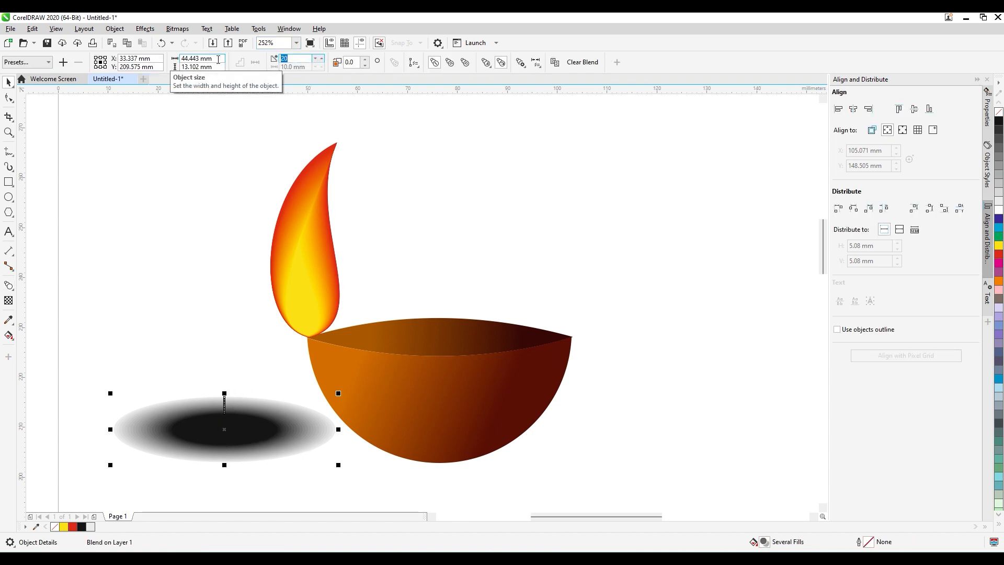
text(100)
key(Return)
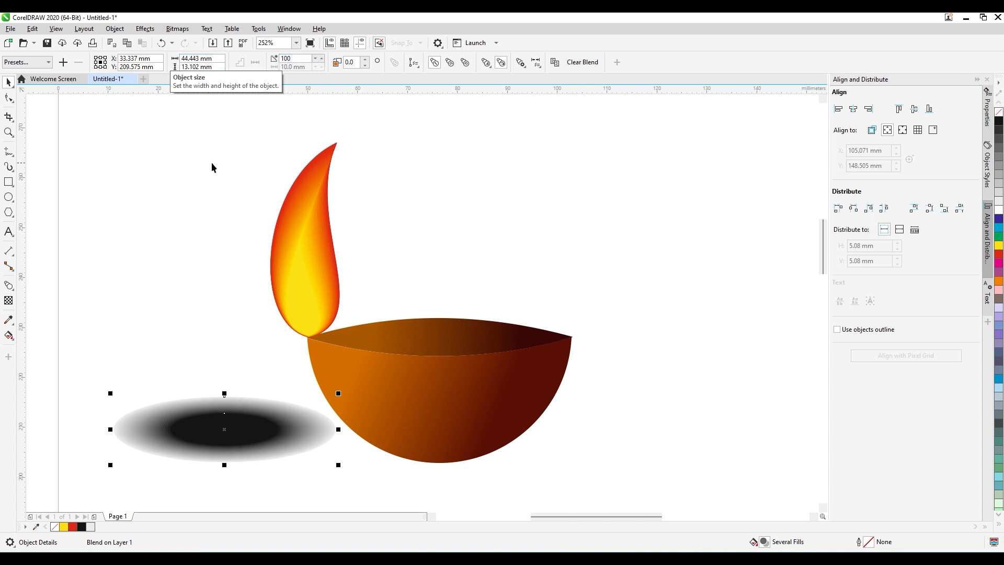
Recolour the shadow blend's inner ellipse from black to a dark grey.
click(174, 258)
click(222, 419)
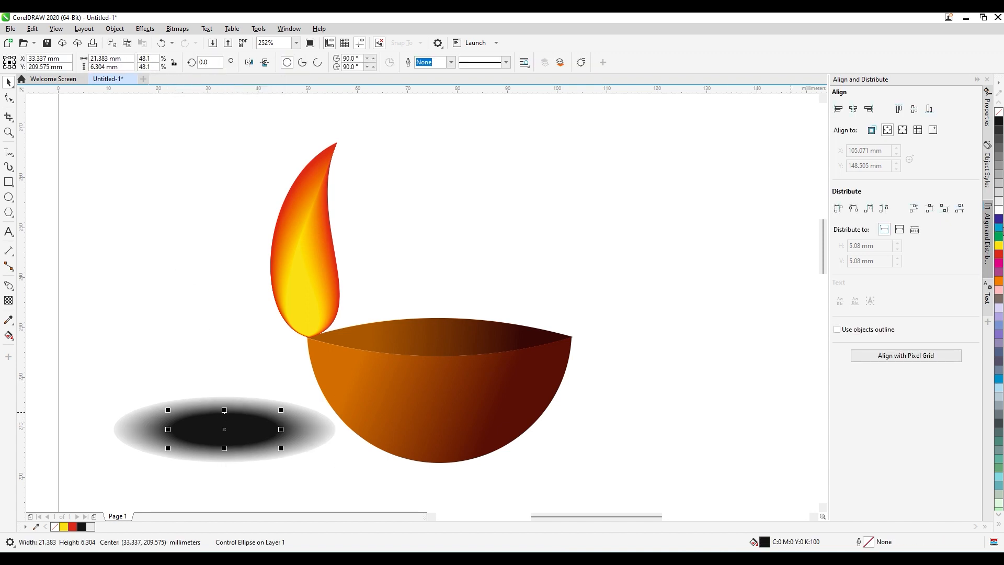
click(999, 158)
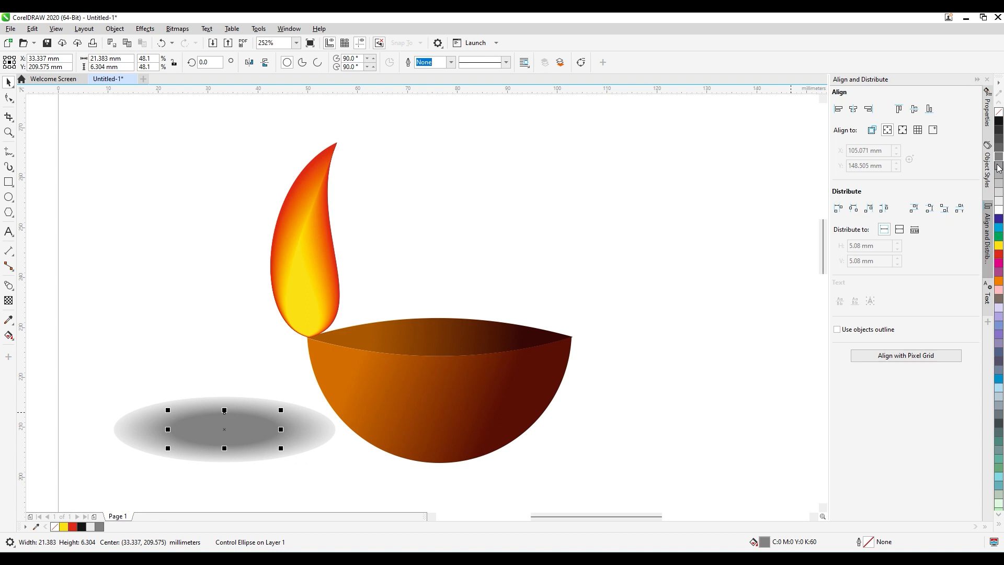
click(999, 148)
click(246, 410)
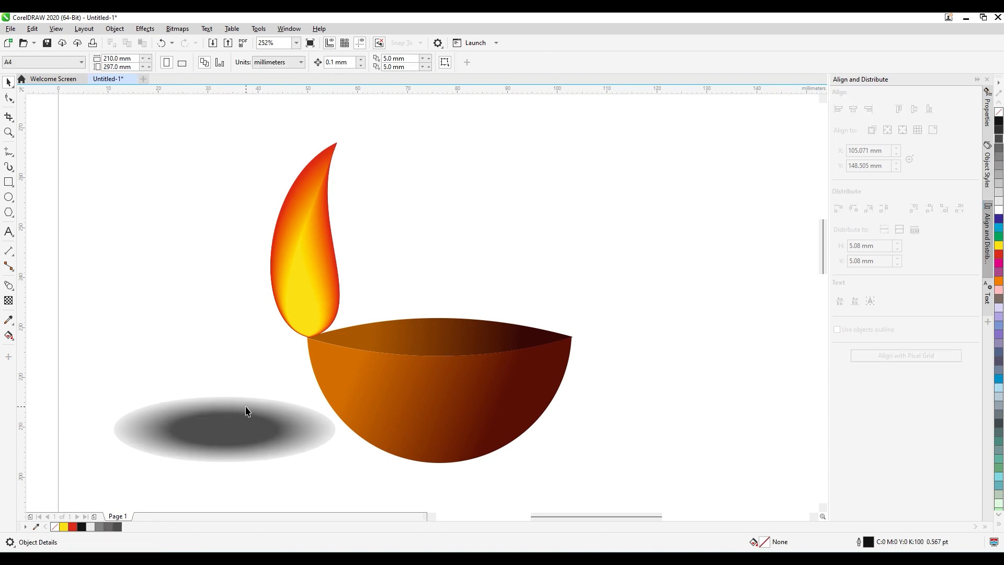
Fill the shadow blend's outer ellipse with white so its edge fades into the page.
click(329, 470)
scroll(358, 446, up, 5)
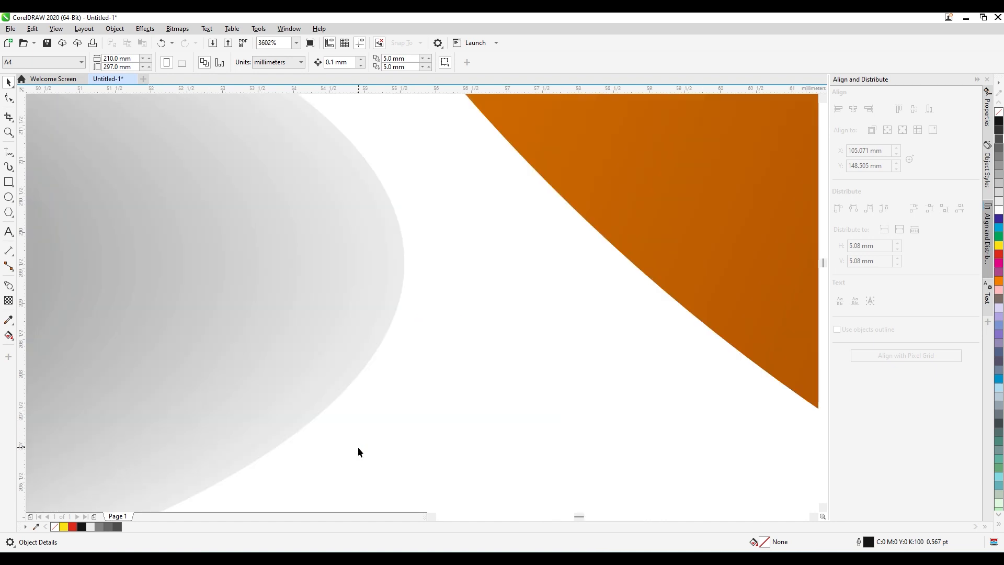
click(385, 334)
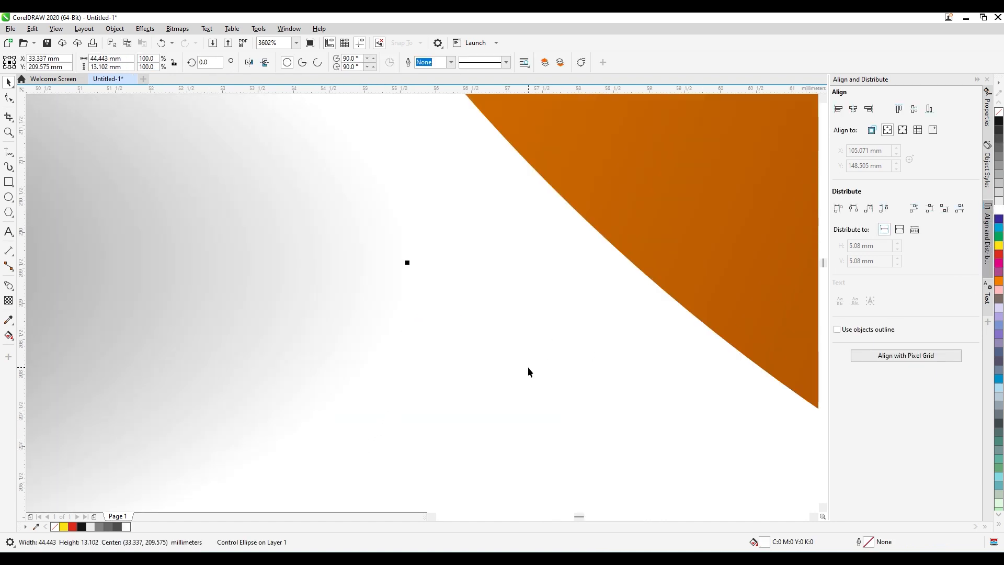
key(F4)
click(273, 401)
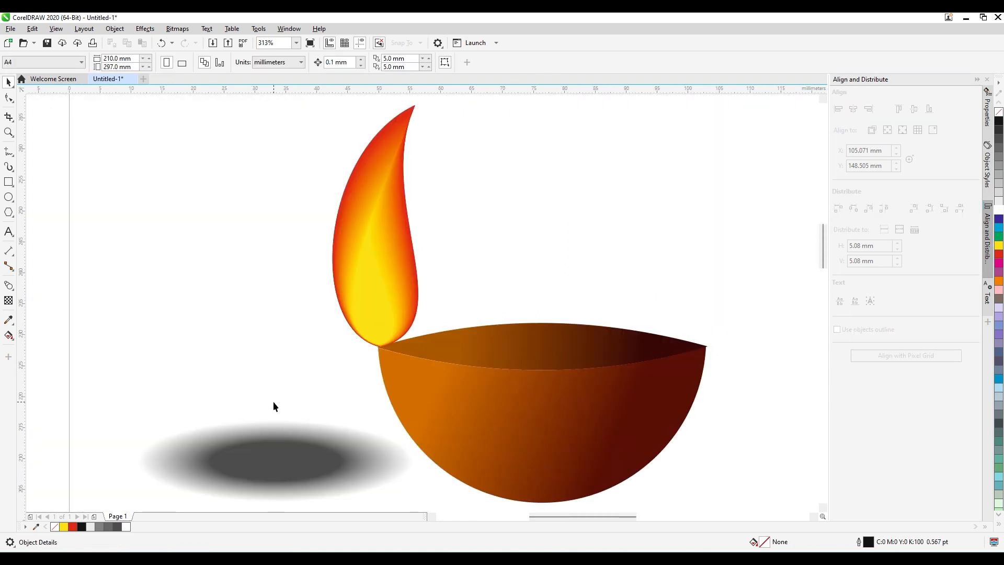
Move the shadow blend under the base of the bowl and send it to the back of the layer.
click(289, 454)
click(329, 440)
drag(307, 438, 580, 485)
key(shift+Page_Down)
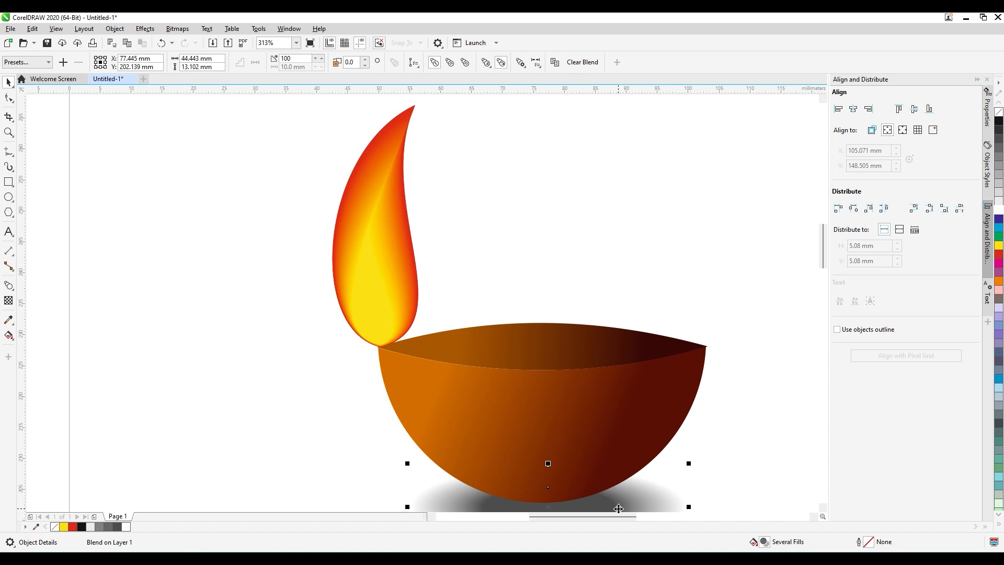
Resize the shadow to about 45.5 × 13.4 mm, centre it under the bowl's base, and preview the lamp full-screen.
scroll(619, 508, down, 1)
click(576, 467)
drag(546, 479, 510, 464)
click(606, 473)
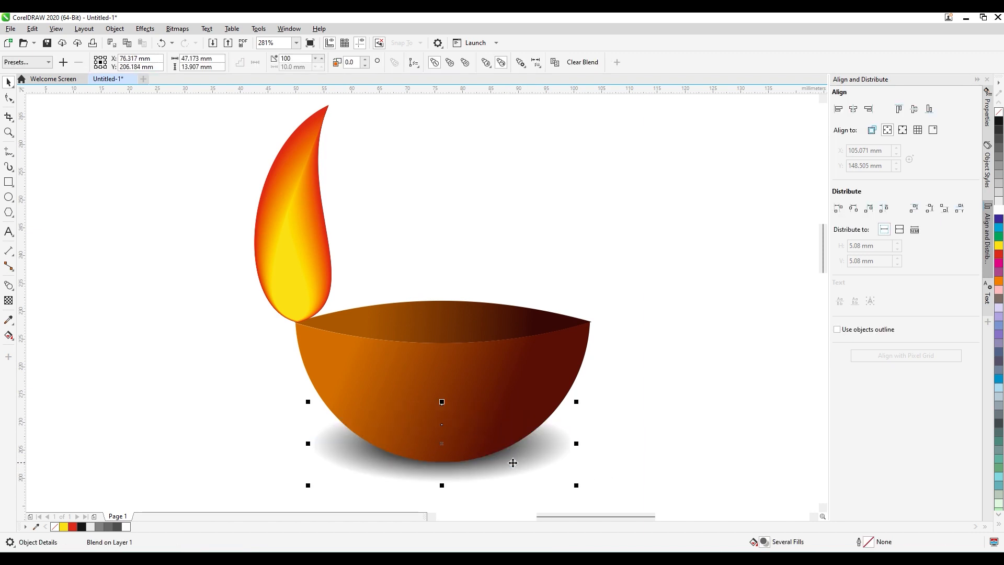
drag(575, 486, 529, 469)
click(579, 474)
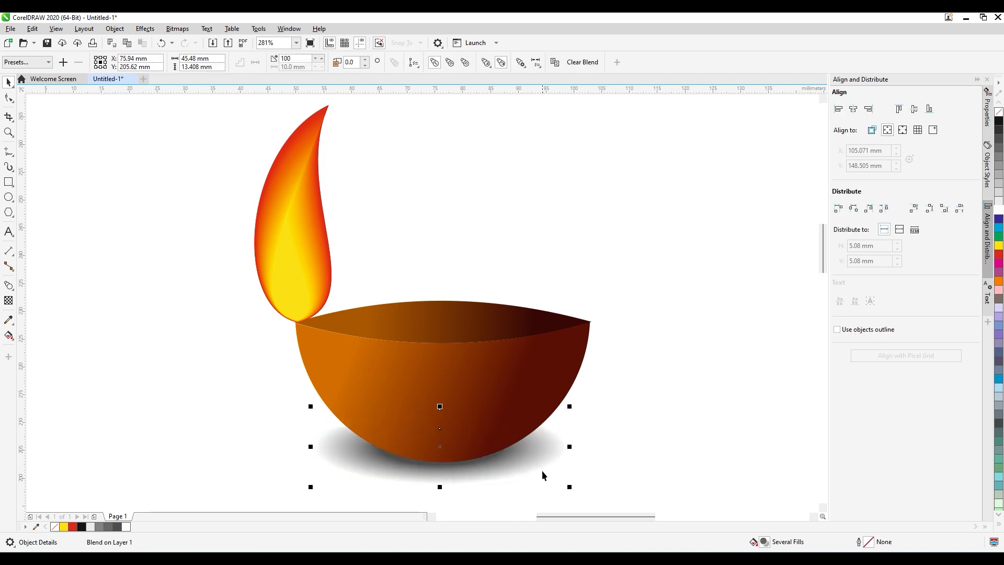
click(603, 474)
scroll(601, 475, up, 1)
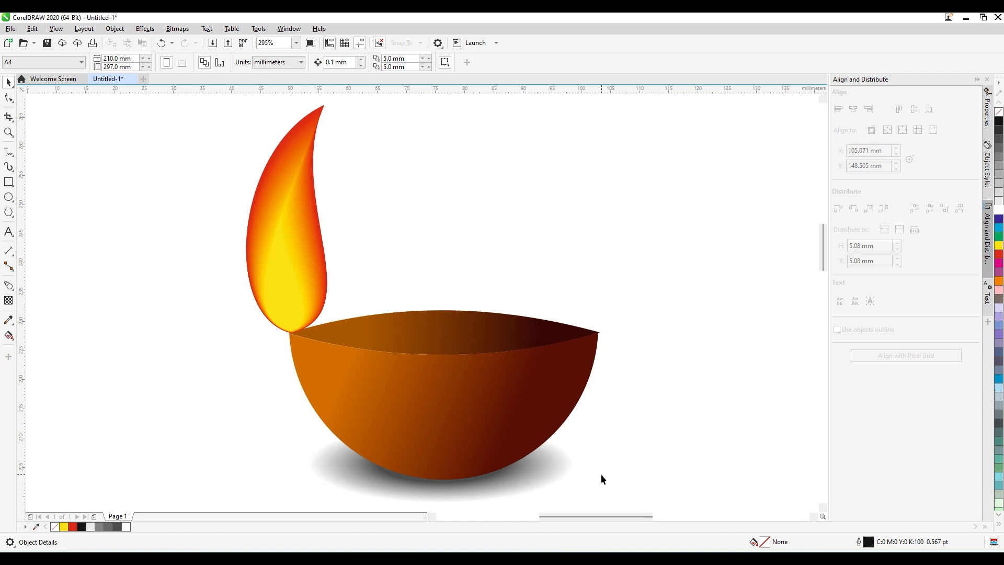
key(F9)
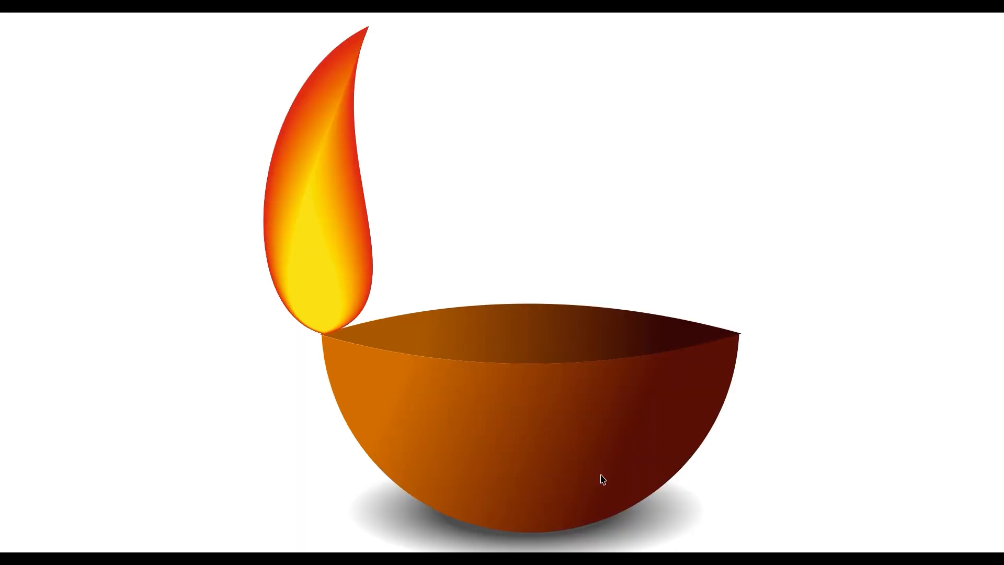
key(F9)
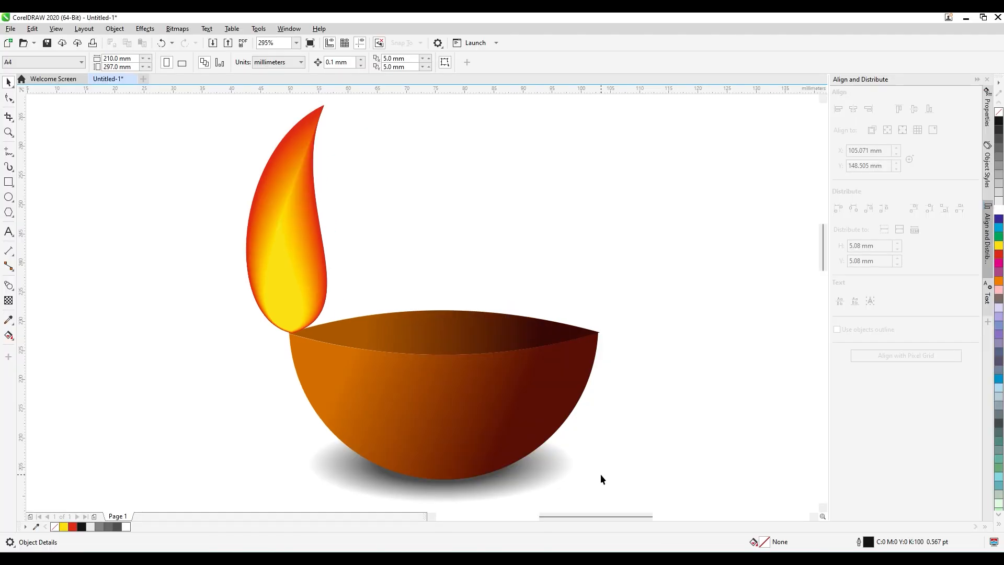
Scale the whole lamp with its flame and shadow down to about 31.7 × 35.7 mm.
key(shift+F4)
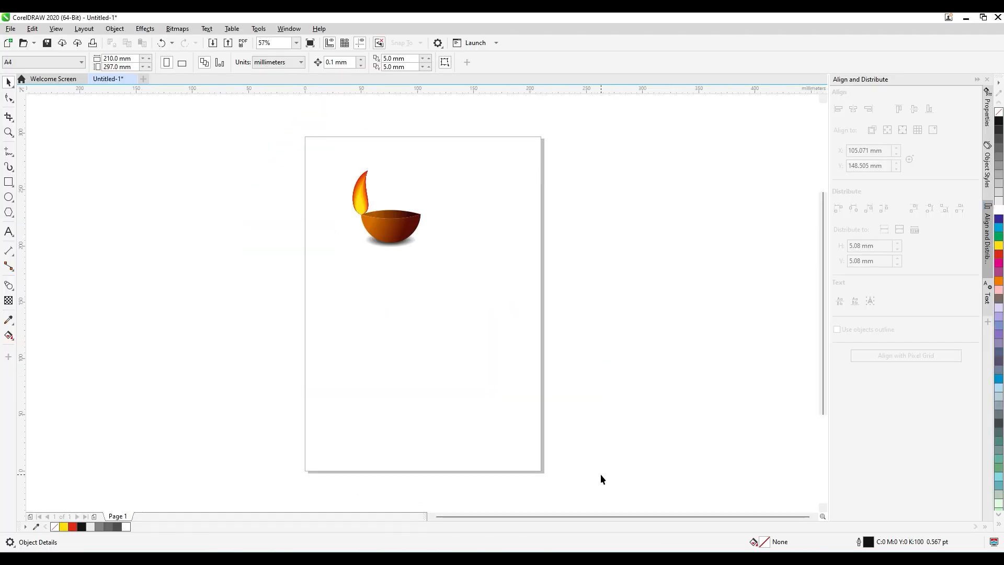
key(z)
drag(265, 125, 398, 217)
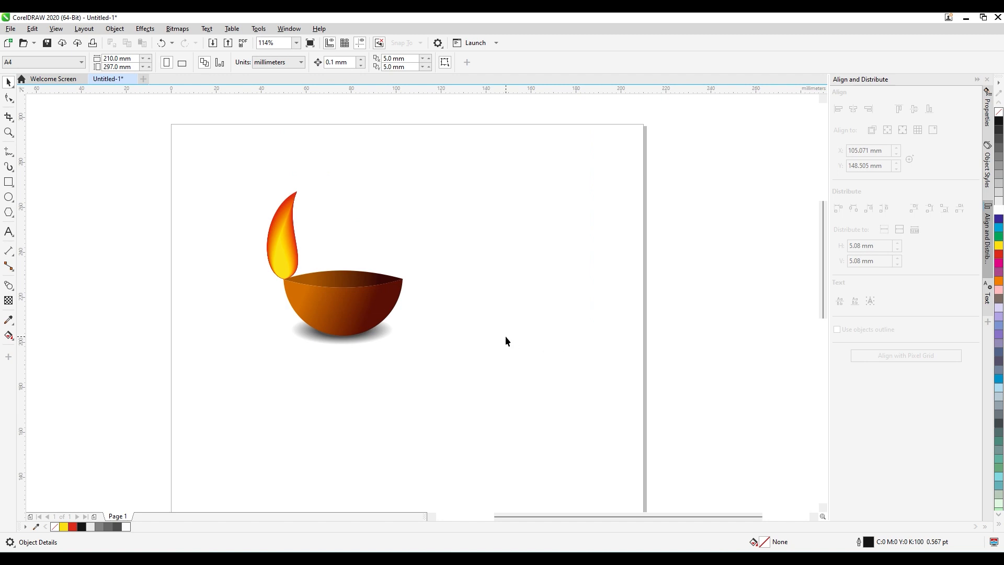
drag(218, 171, 476, 391)
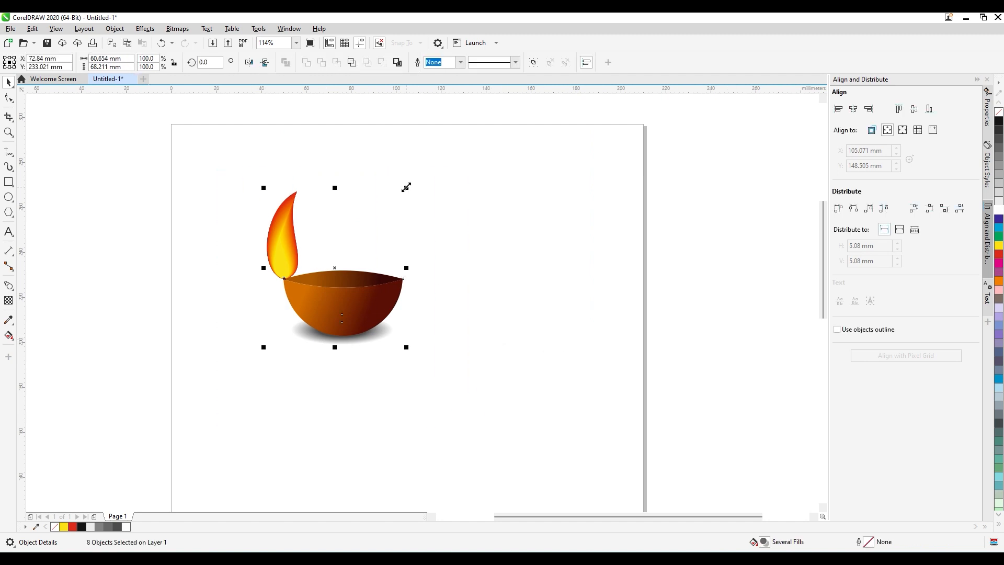
drag(405, 188, 344, 260)
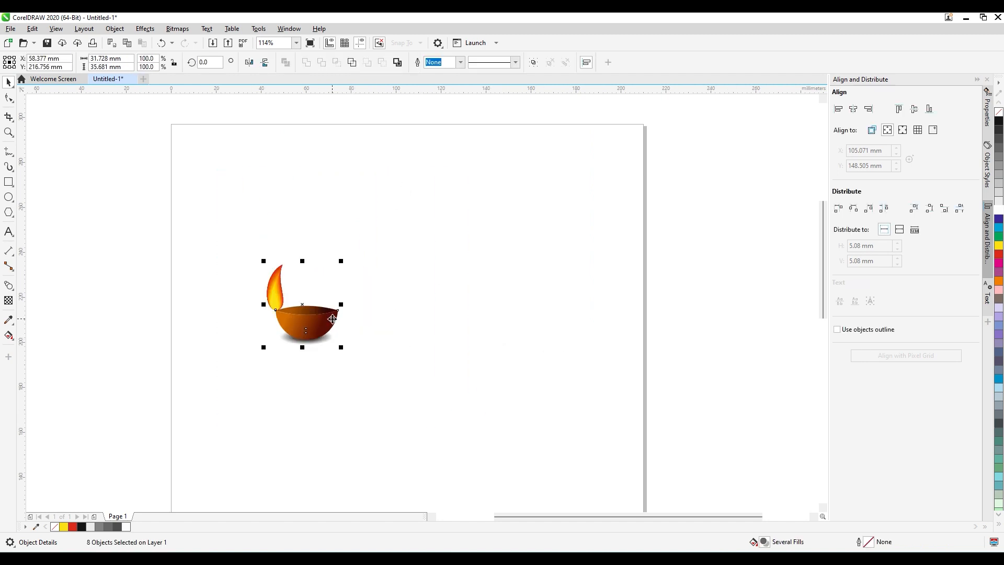
Place two copies of the lamp to its right, one medium-sized and higher up, the other larger and farther right.
drag(334, 323, 529, 330)
drag(568, 367, 553, 344)
click(611, 353)
Mirror the largest lamp's flame horizontally and keep its base on the bowl's left corner.
click(481, 292)
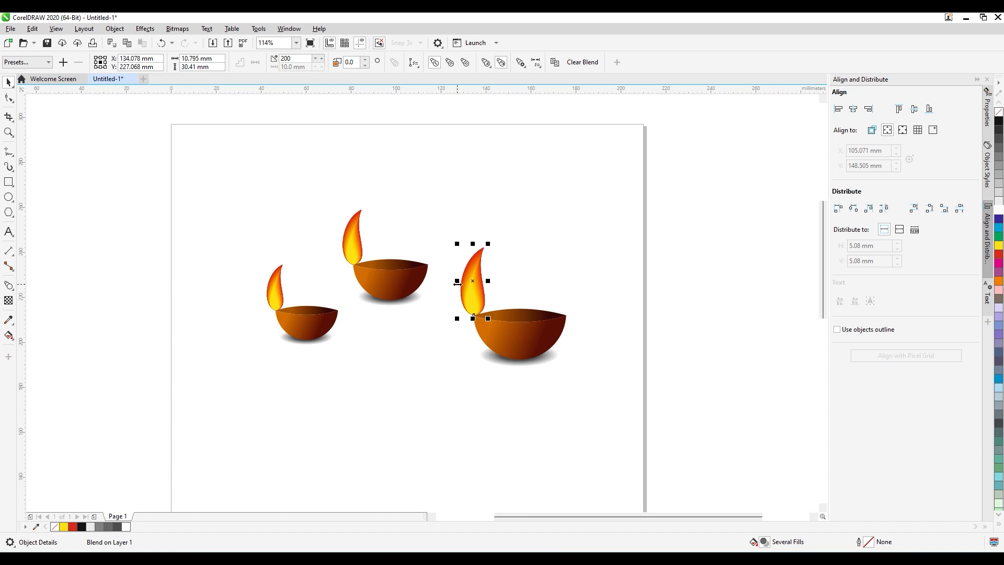
drag(460, 292, 485, 290)
click(554, 282)
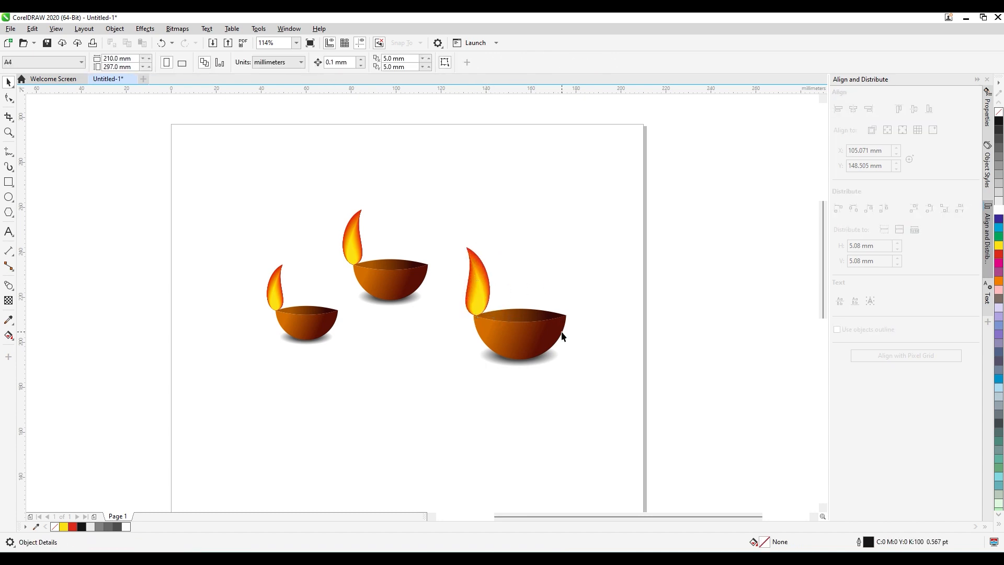
Duplicate the small lamp three times, placing copies near the page's upper left, above the middle, and near the right edge.
drag(381, 366, 220, 259)
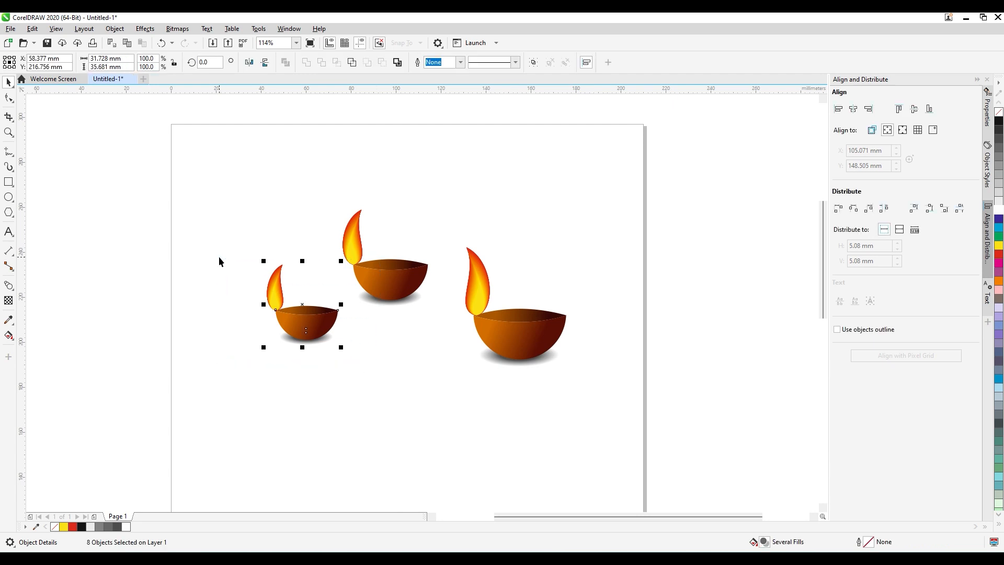
drag(315, 320, 262, 211)
click(306, 407)
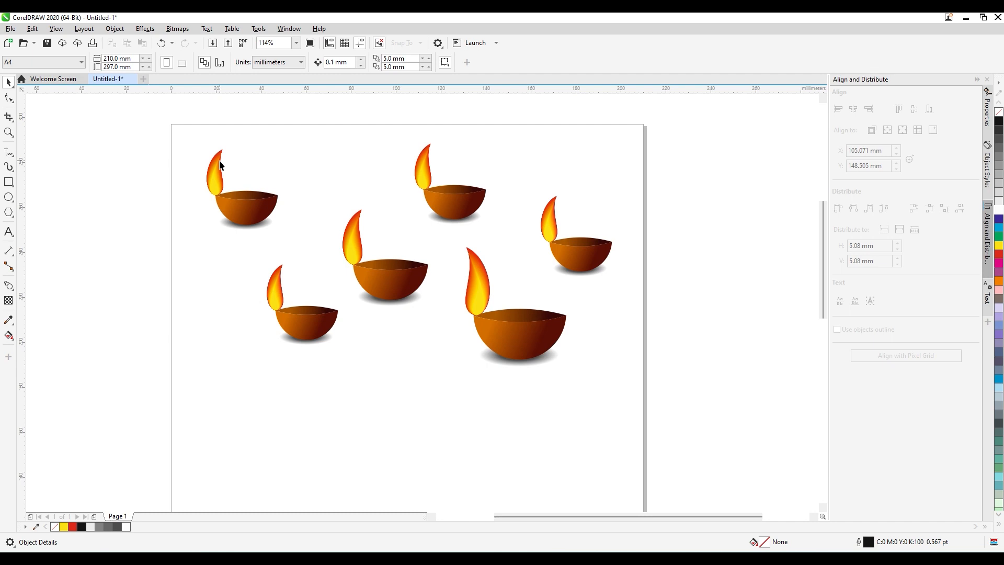
key(z)
drag(165, 122, 346, 260)
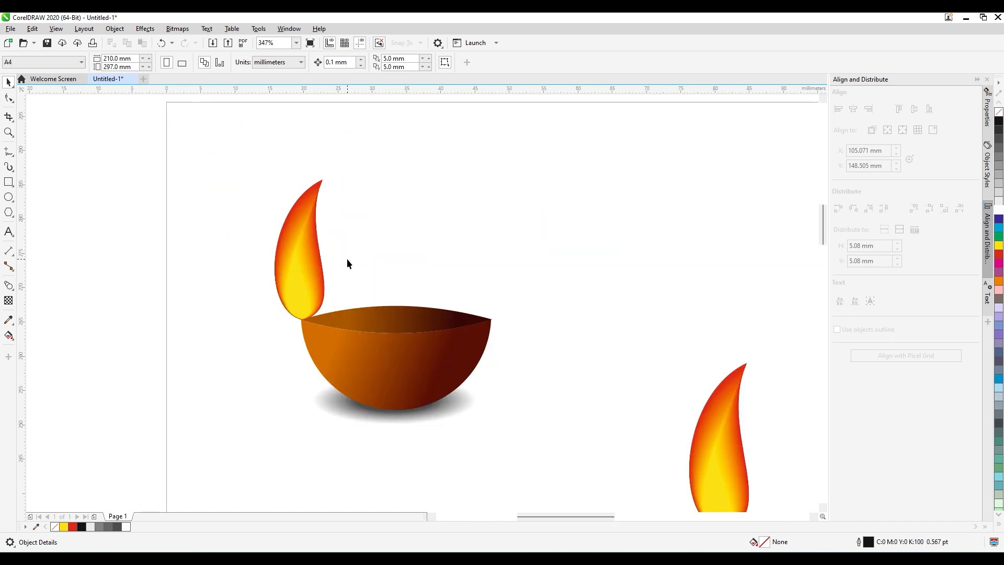